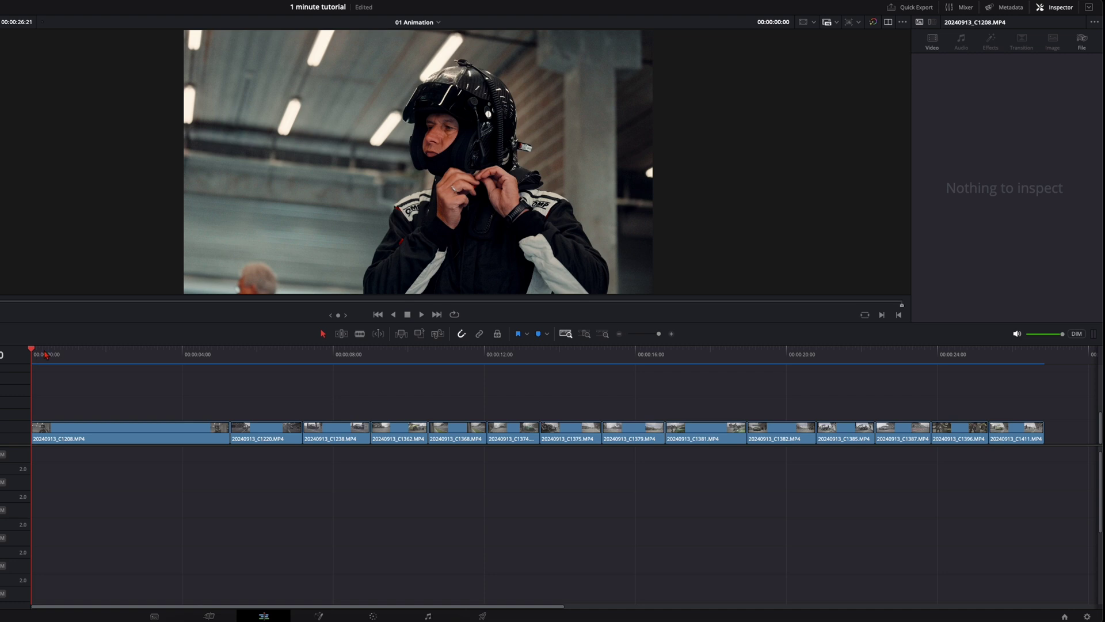
# Step: Scrub the playhead through the opening racing clip on the timeline
pyautogui.moveTo(46, 355); pyautogui.dragTo(20, 345)
# Step: On the Color page, add serial nodes 02–05 and put Color Space Transform on node 01
pyautogui.hotkey('shift', '6')
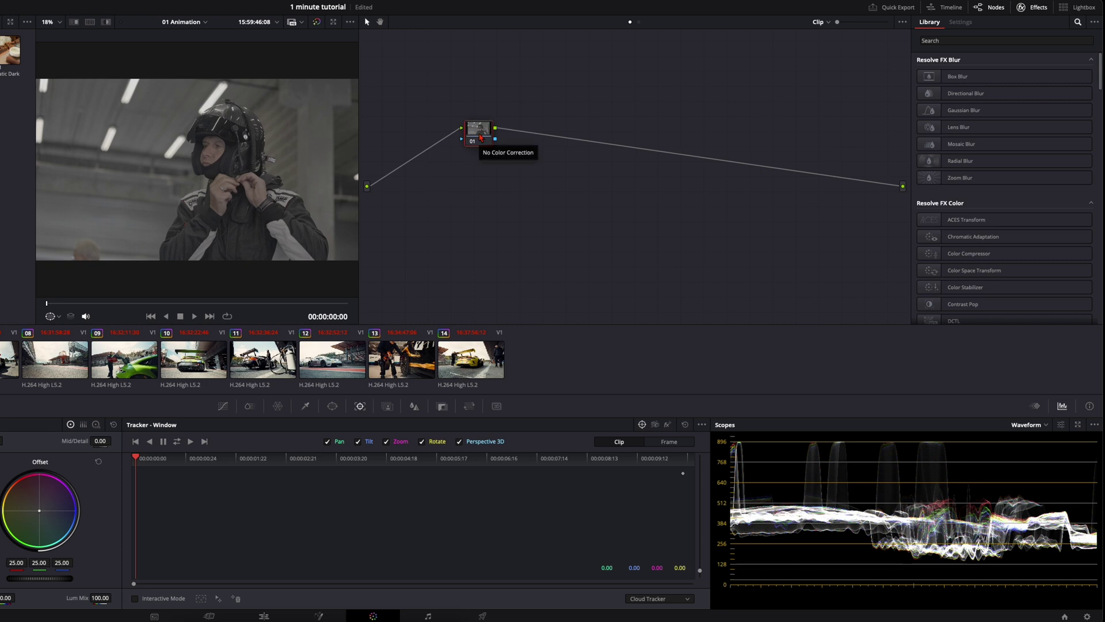
pyautogui.hotkey('alt', 's')
pyautogui.hotkey('alt', 's')
pyautogui.hotkey('alt', 's')
pyautogui.hotkey('alt', 's')
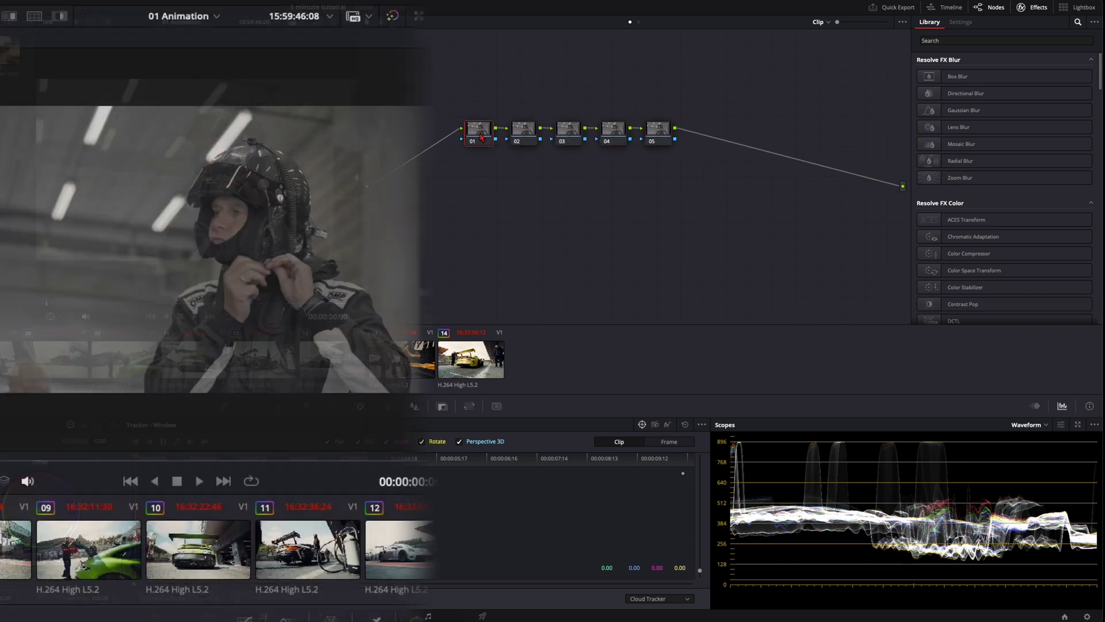
pyautogui.click(1033, 12)
pyautogui.click(1015, 16)
pyautogui.scroll(-5, 950, 245)
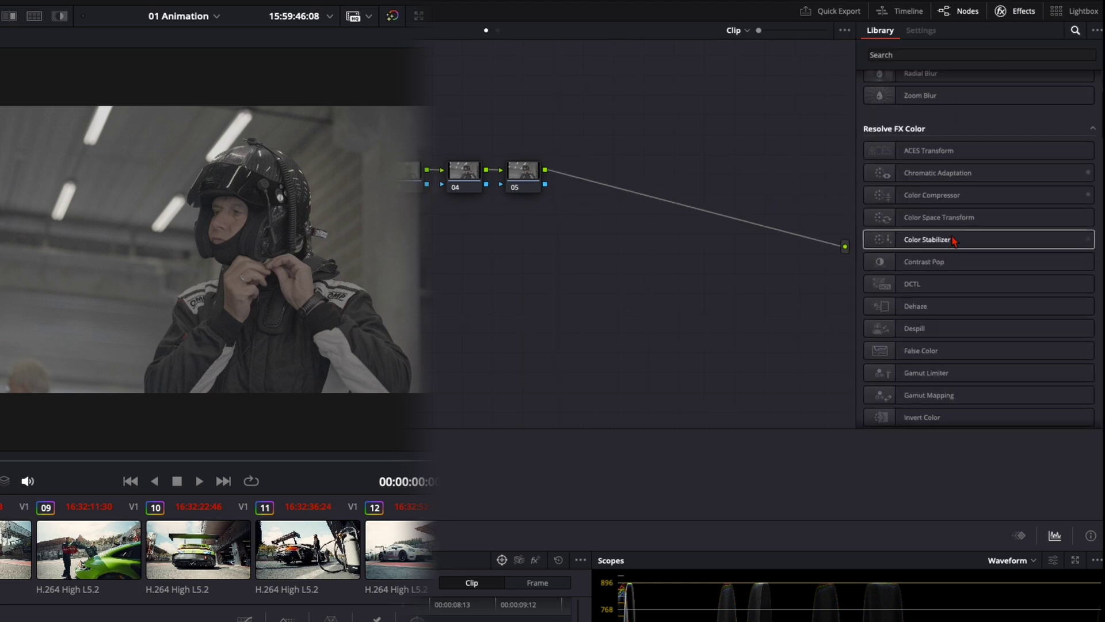
pyautogui.doubleClick(910, 217)
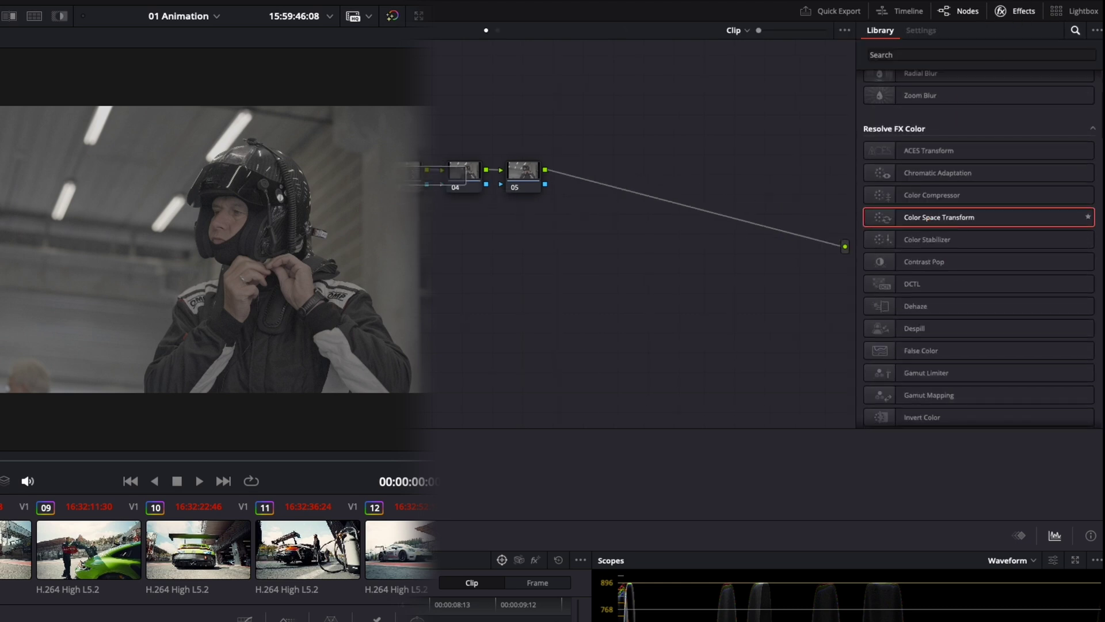
# Step: Set the transform's input to Sony S-Gamut3.Cine colour space with S-Log3 gamma
pyautogui.click(997, 118)
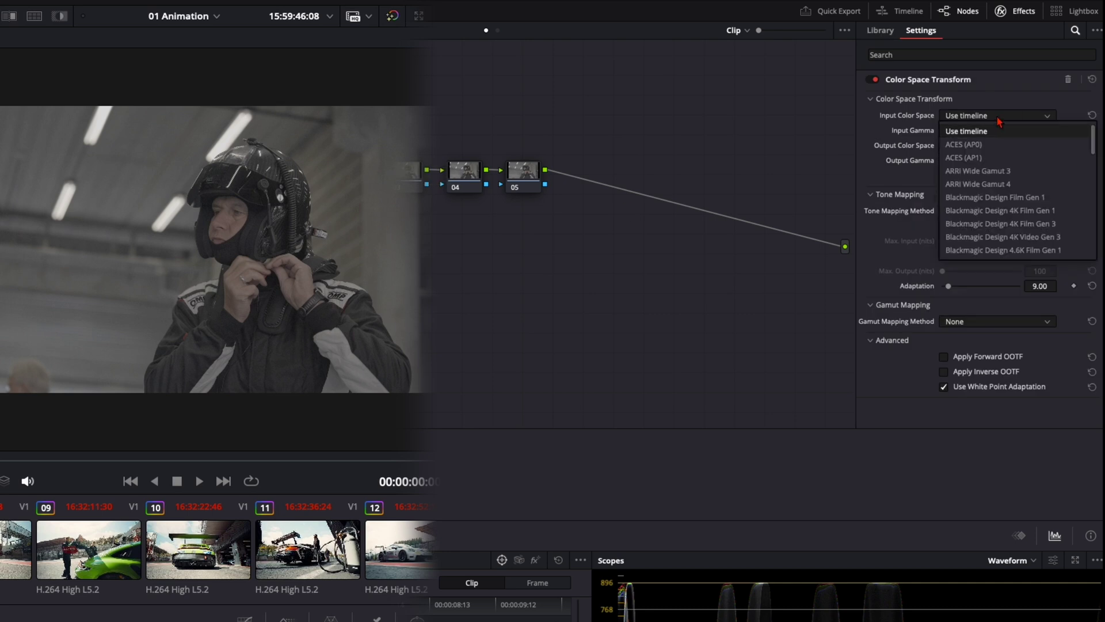
pyautogui.press('s')
pyautogui.press('Down')
pyautogui.press('Down')
pyautogui.press('Return')
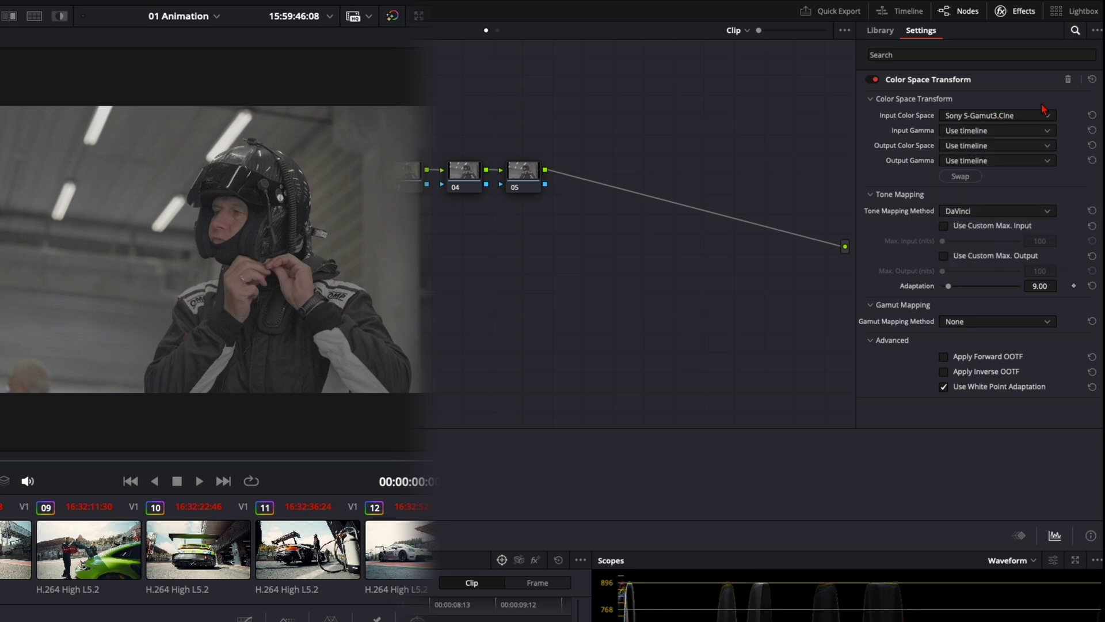
pyautogui.click(1036, 132)
pyautogui.press('s')
pyautogui.press('Down')
pyautogui.press('Down')
pyautogui.press('Return')
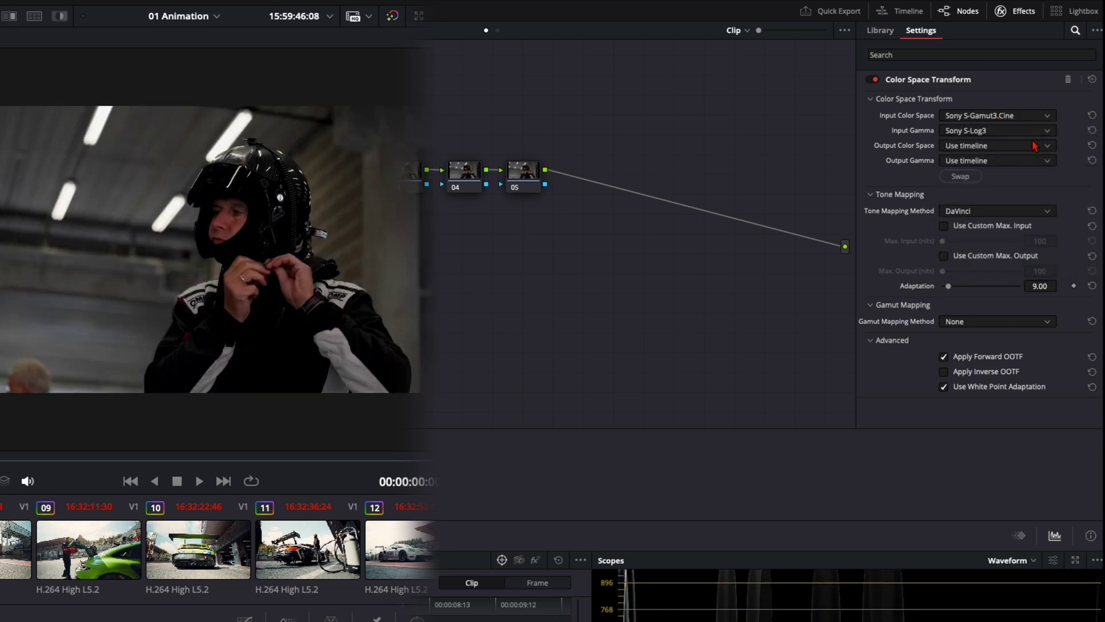
# Step: Set the transform's output to DaVinci Wide Gamut with DaVinci Intermediate gamma
pyautogui.click(1034, 149)
pyautogui.press('d')
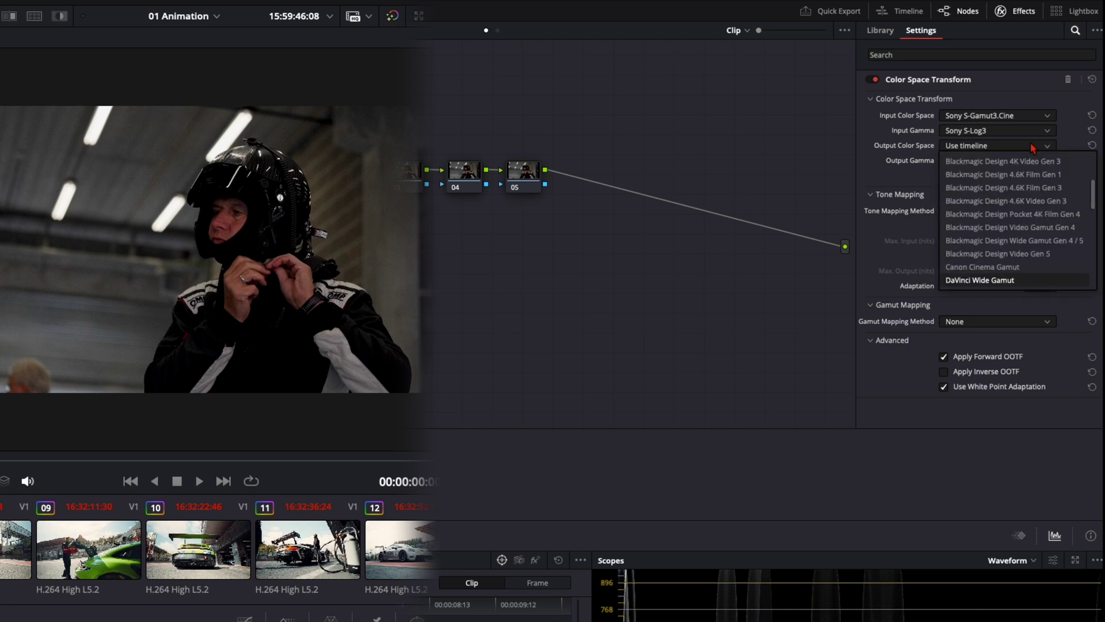
pyautogui.press('Return')
pyautogui.click(1035, 161)
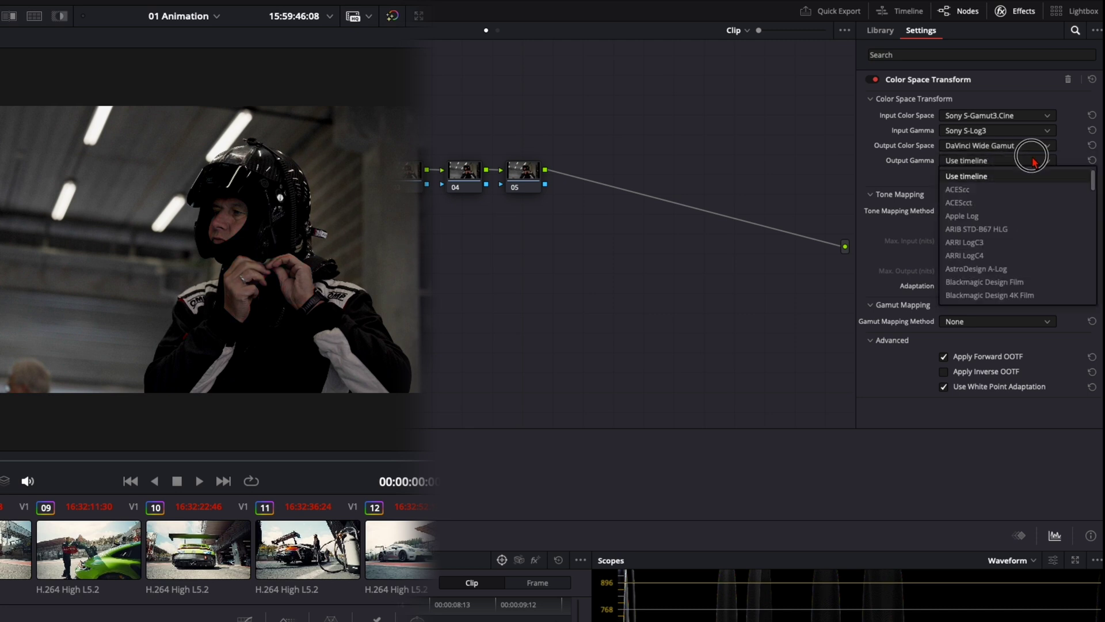
pyautogui.press('d')
pyautogui.press('Return')
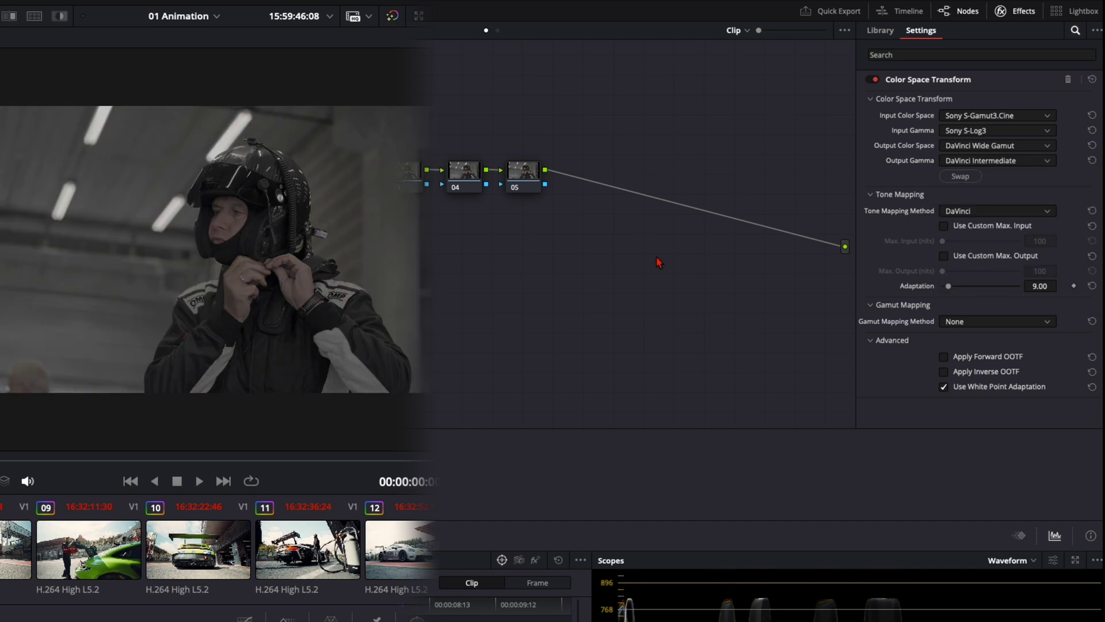
# Step: Add Color Space Transform to node 04: DaVinci Wide Gamut input, Rec.709 output with Rec.709-A gamma
pyautogui.click(479, 183)
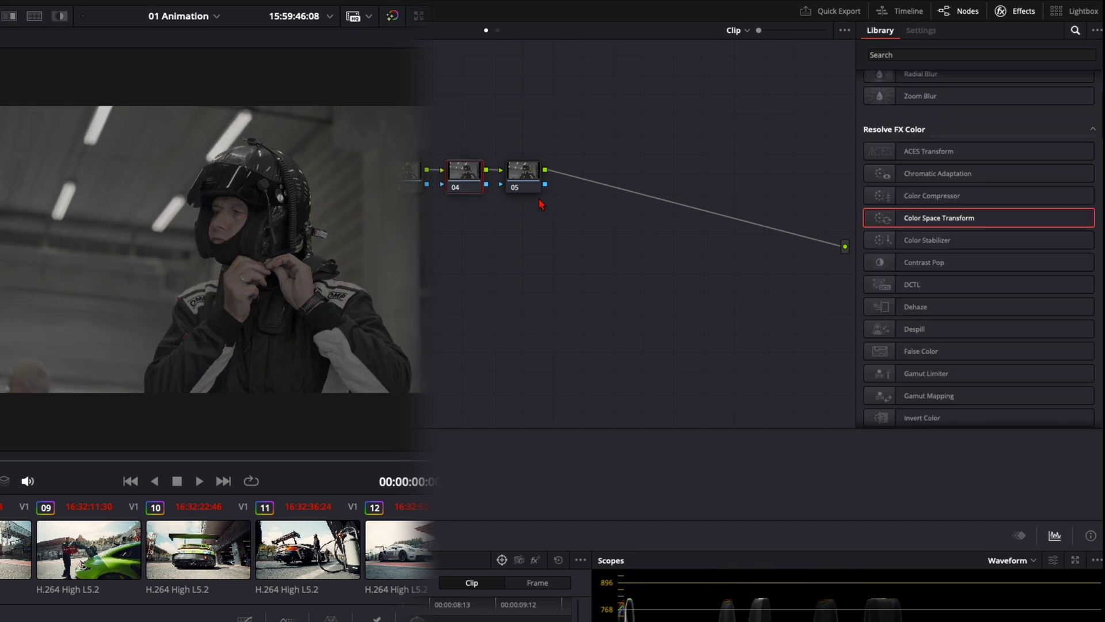
pyautogui.moveTo(947, 230); pyautogui.dragTo(469, 190)
pyautogui.click(1002, 118)
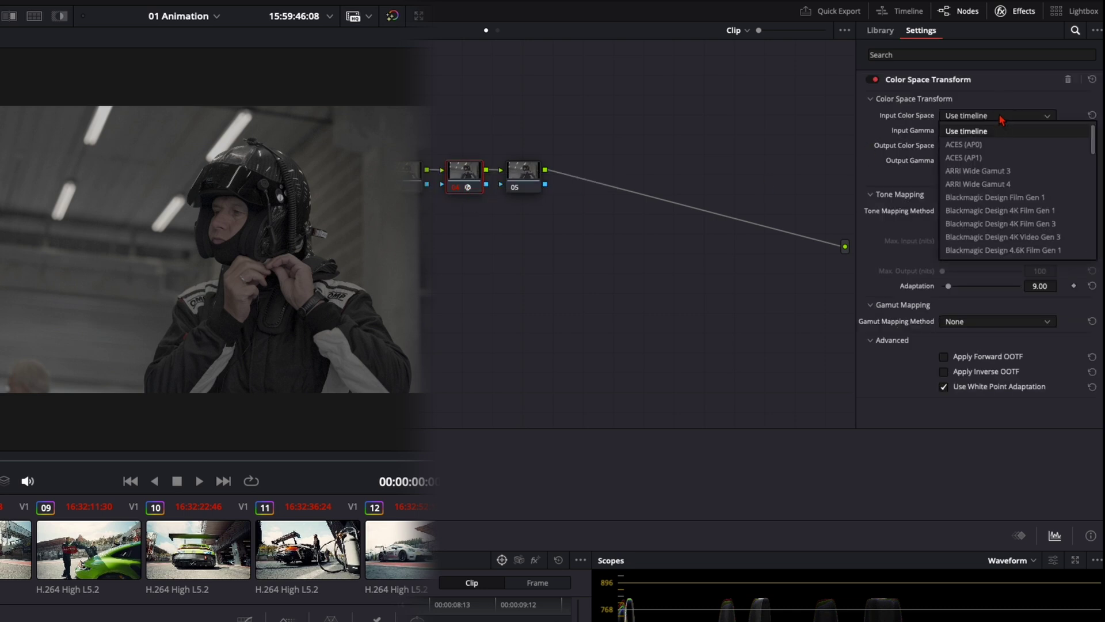
pyautogui.press('d')
pyautogui.press('Return')
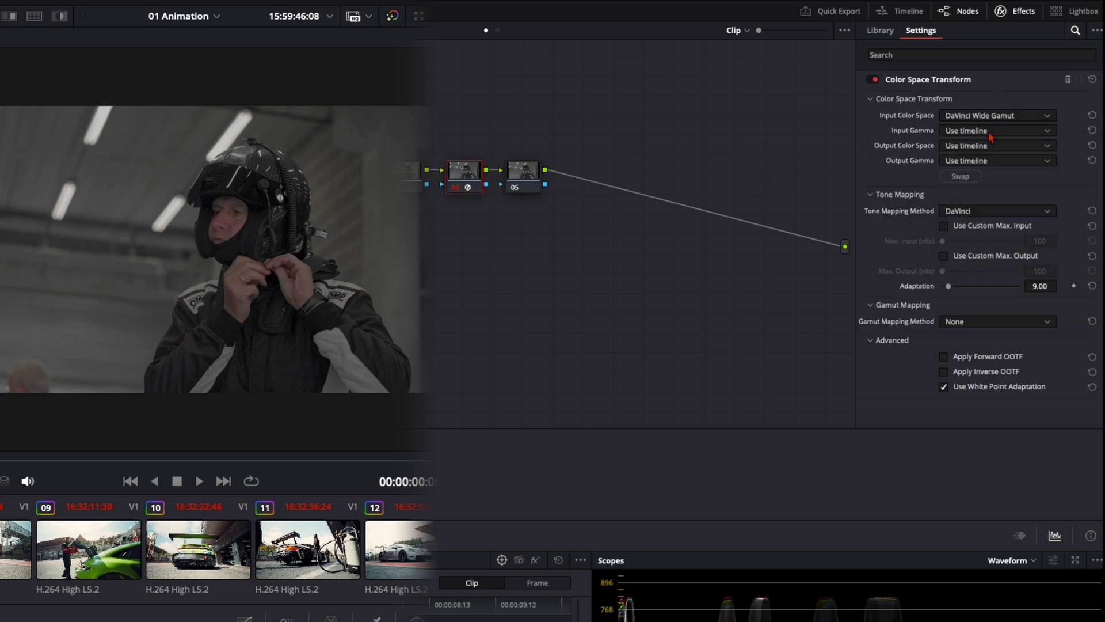
pyautogui.click(998, 146)
pyautogui.press('r')
pyautogui.press('Return')
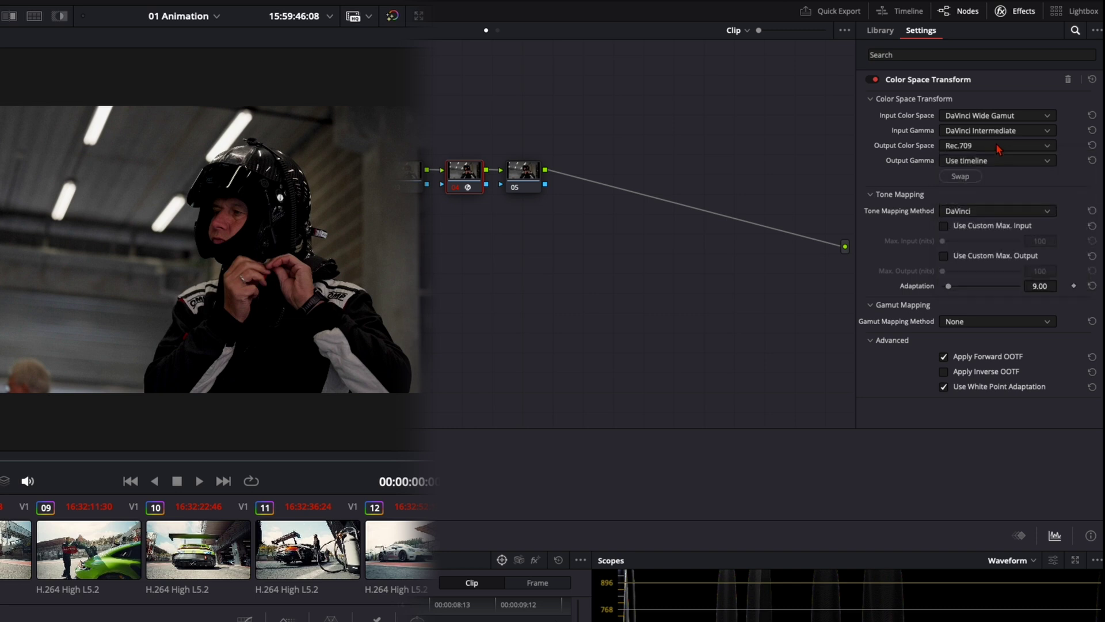
pyautogui.click(1021, 162)
pyautogui.press('r')
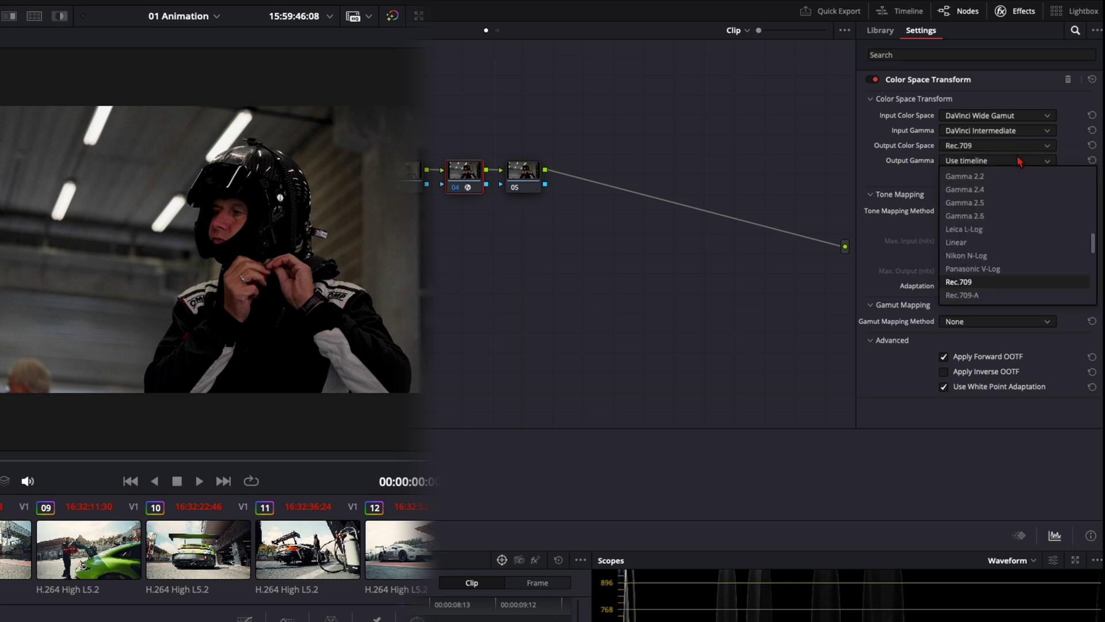
pyautogui.press('Down')
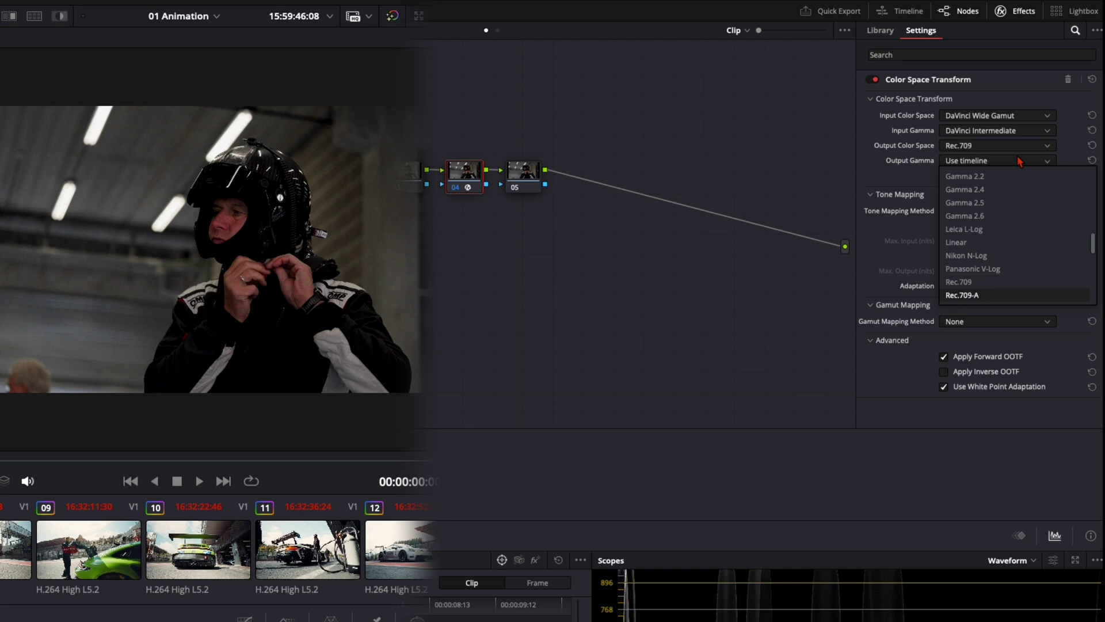
pyautogui.press('Return')
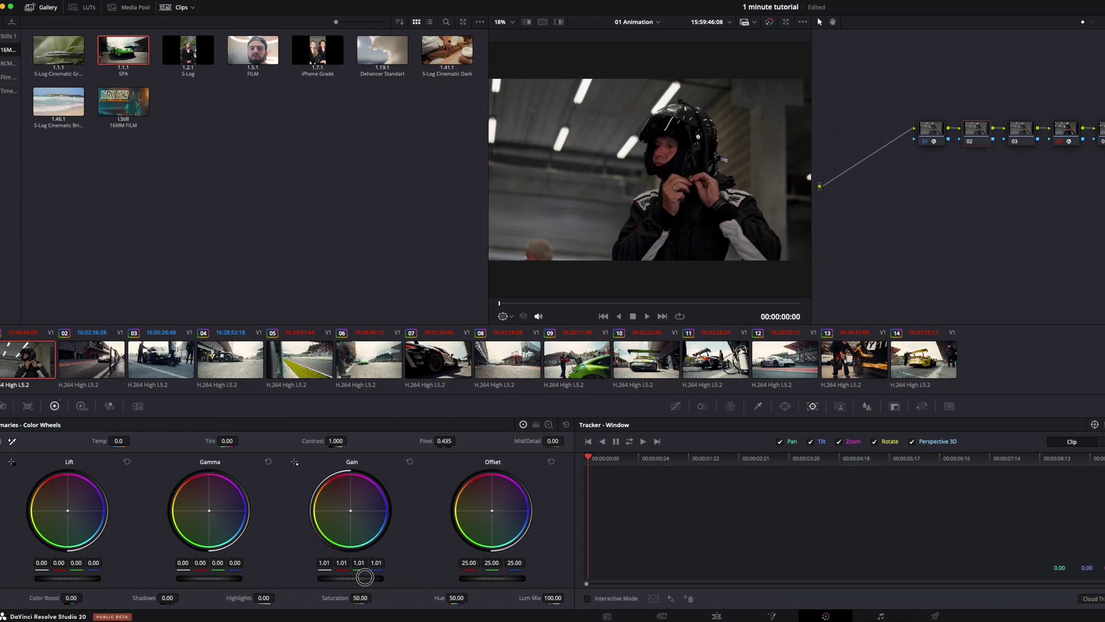
# Step: Raise node 02's Gain and lower its Lift to -0.01
pyautogui.moveTo(364, 577); pyautogui.dragTo(333, 586)
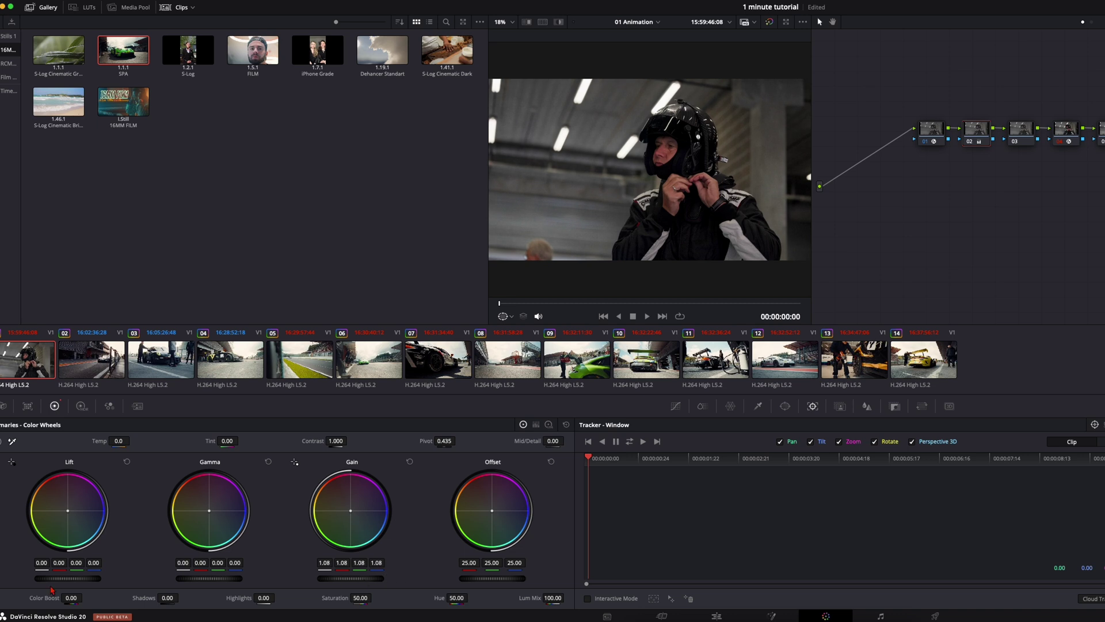
pyautogui.moveTo(81, 578); pyautogui.dragTo(63, 578)
pyautogui.moveTo(338, 585); pyautogui.dragTo(387, 584)
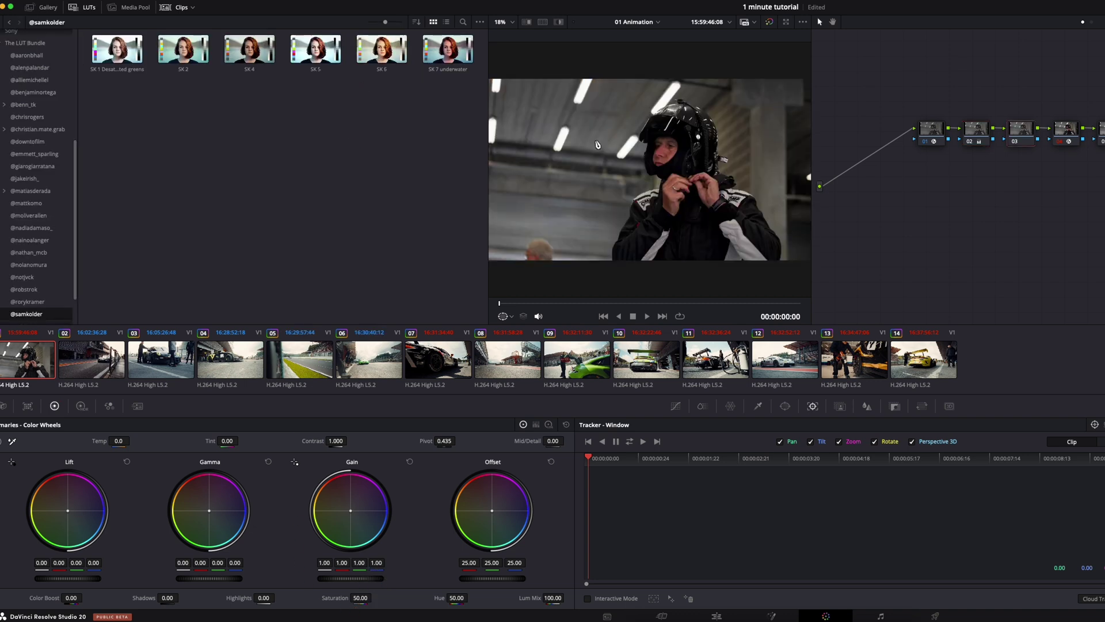
# Step: Apply the SK 4 LUT to node 03 and lower its Key Output Gain
pyautogui.moveTo(249, 50); pyautogui.dragTo(579, 181)
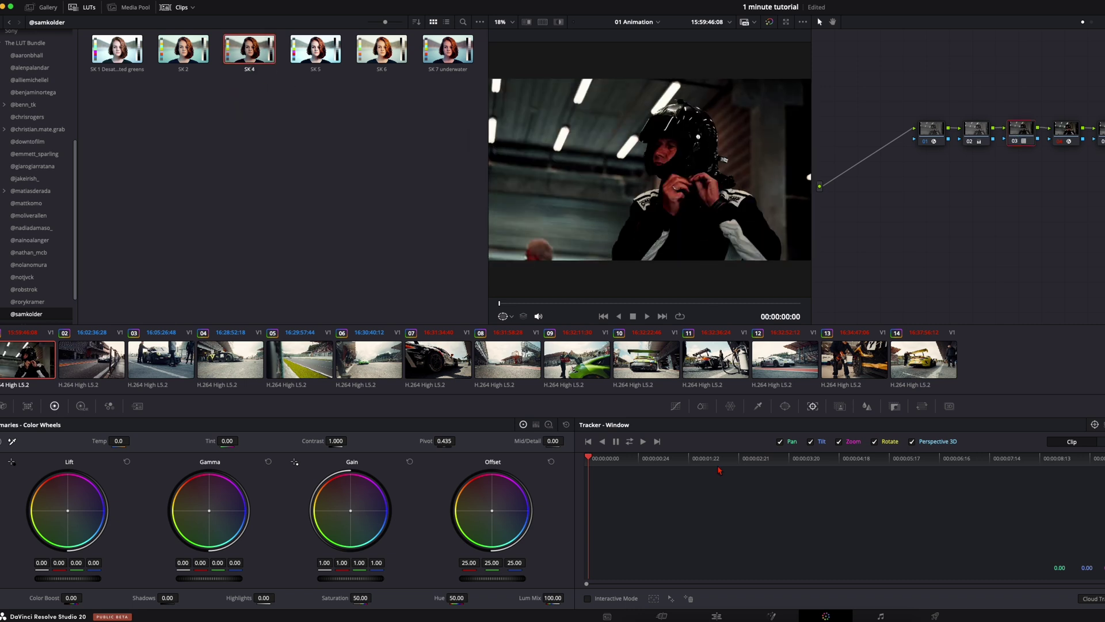
pyautogui.click(895, 405)
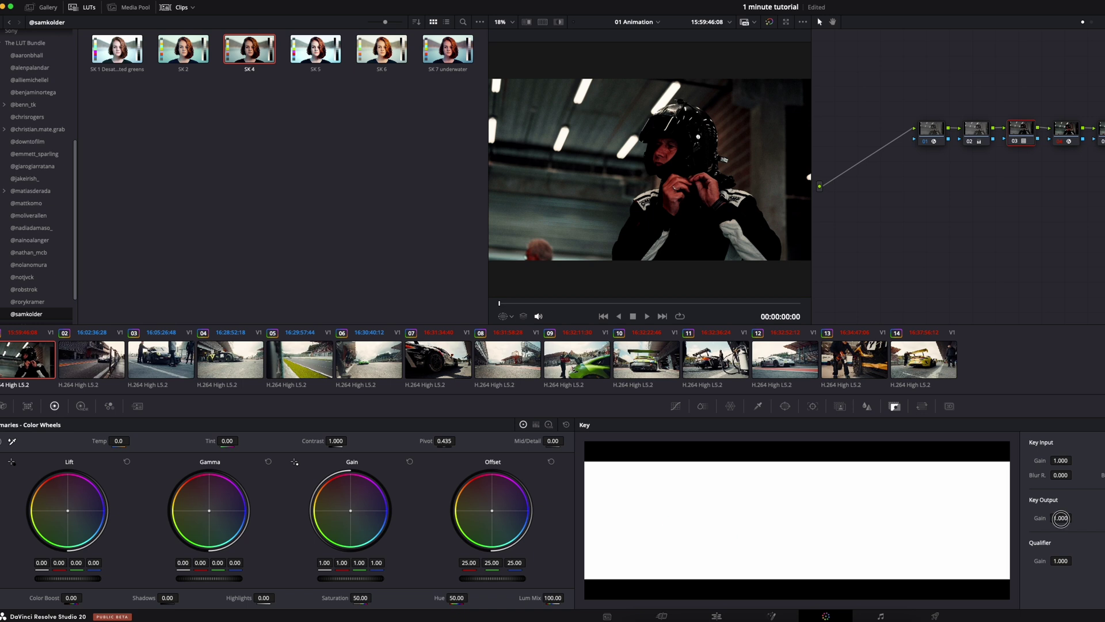
pyautogui.moveTo(1060, 517); pyautogui.dragTo(753, 510)
# Step: Bring node 02's Gain to 1.22 and play back the graded clip
pyautogui.click(977, 129)
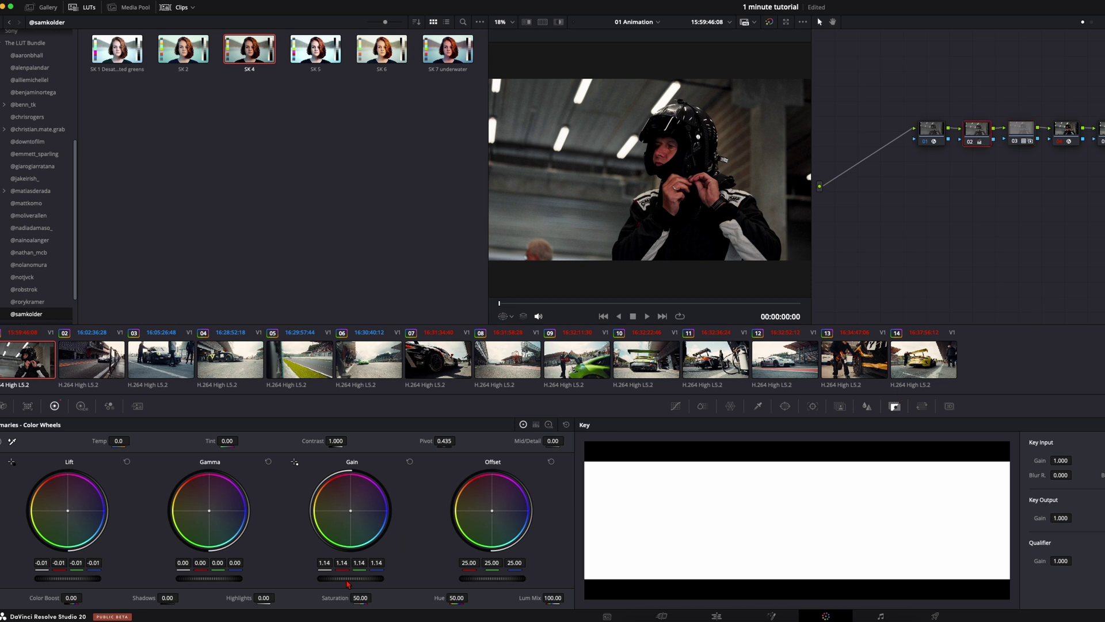
pyautogui.moveTo(348, 584)
pyautogui.mouseDown()
pyautogui.moveTo(384, 583)
pyautogui.moveTo(344, 584)
pyautogui.mouseUp()
pyautogui.press('space')
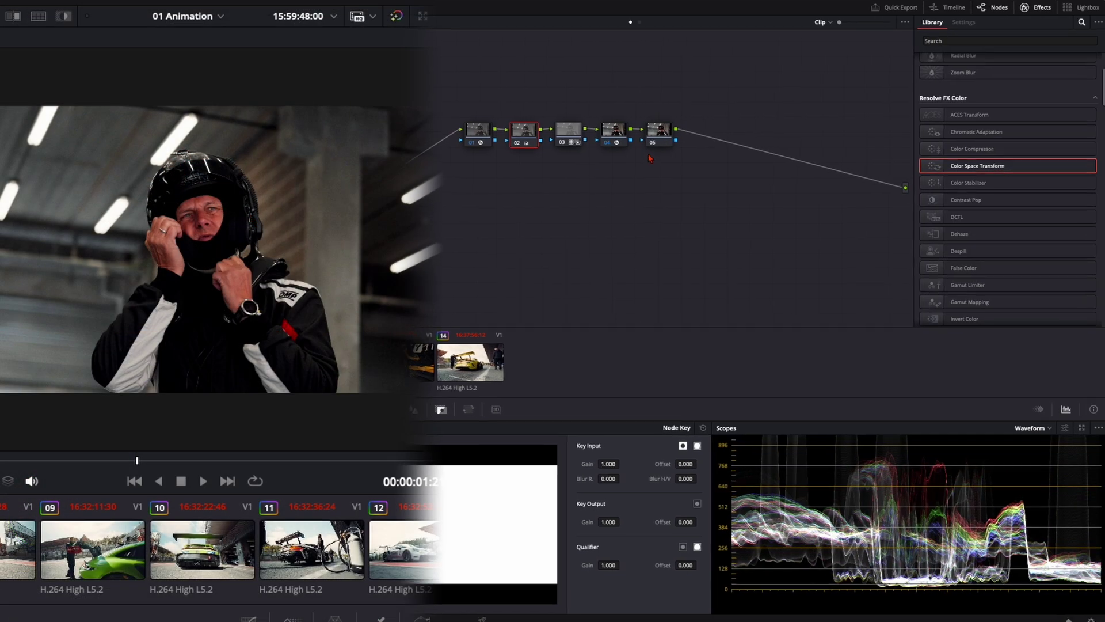
# Step: Search the effects for 'tex' and apply Texture Pop to node 05
pyautogui.click(661, 137)
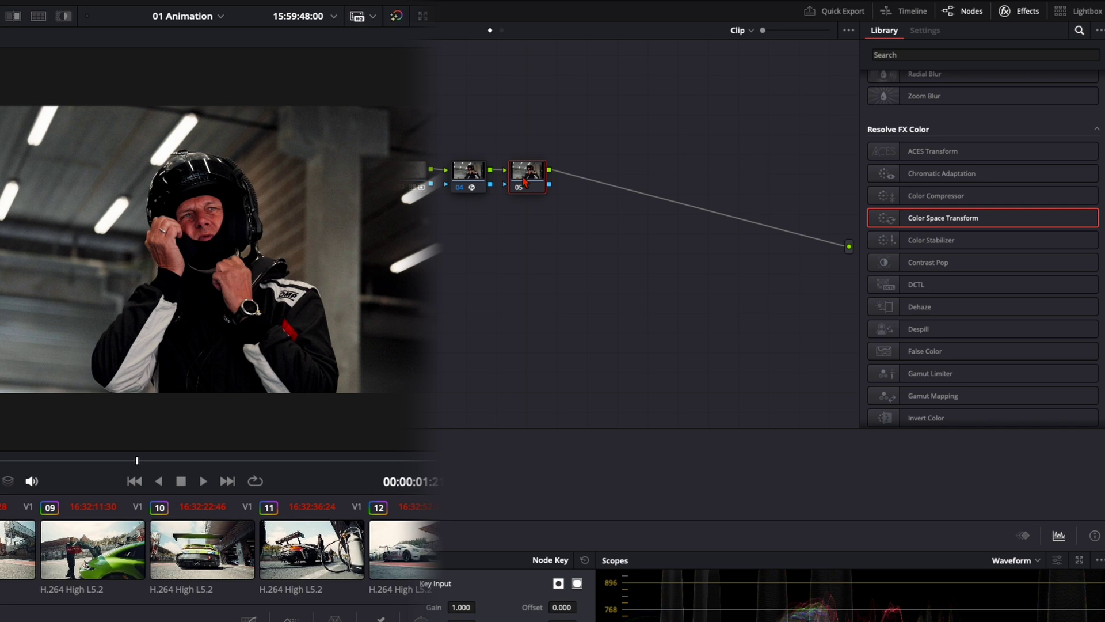
pyautogui.moveTo(525, 185); pyautogui.dragTo(556, 183)
pyautogui.click(989, 55)
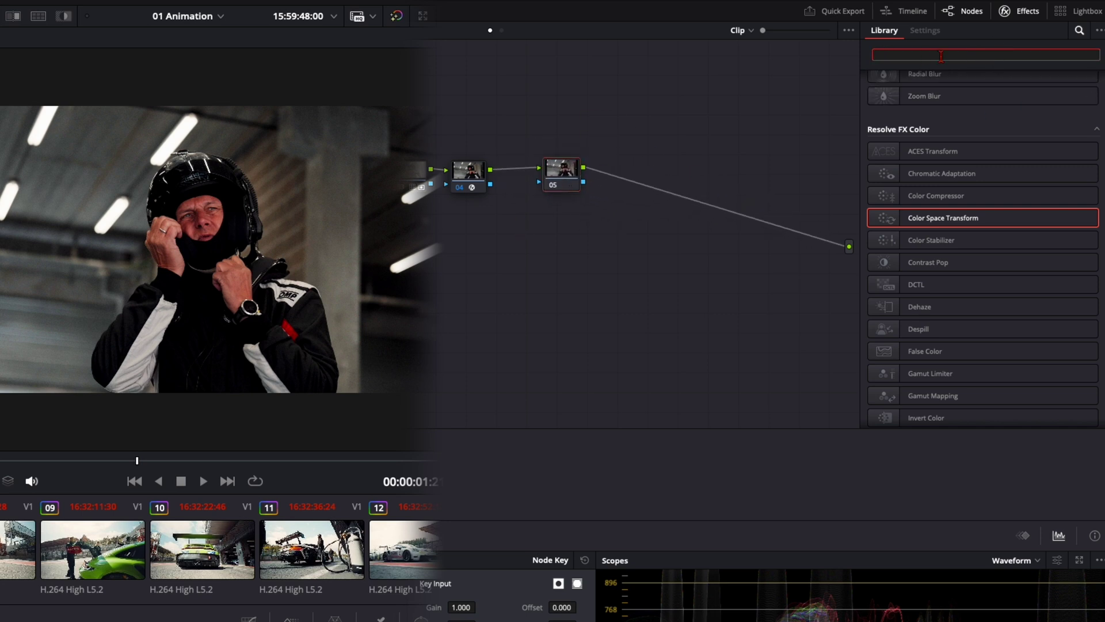
pyautogui.write('tex')
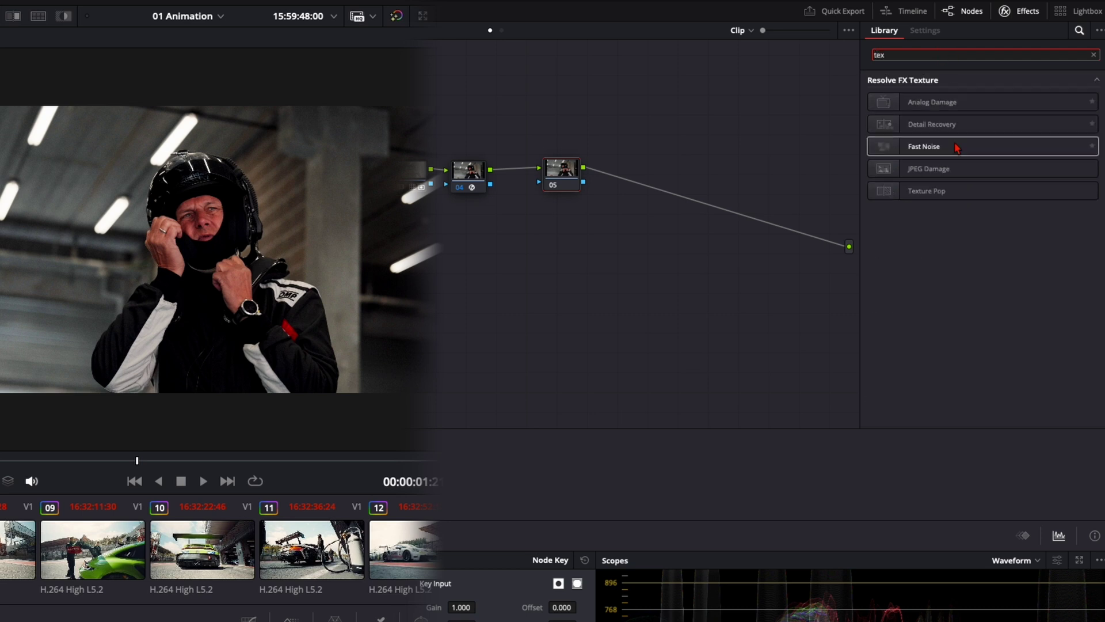
pyautogui.moveTo(912, 203); pyautogui.dragTo(565, 180)
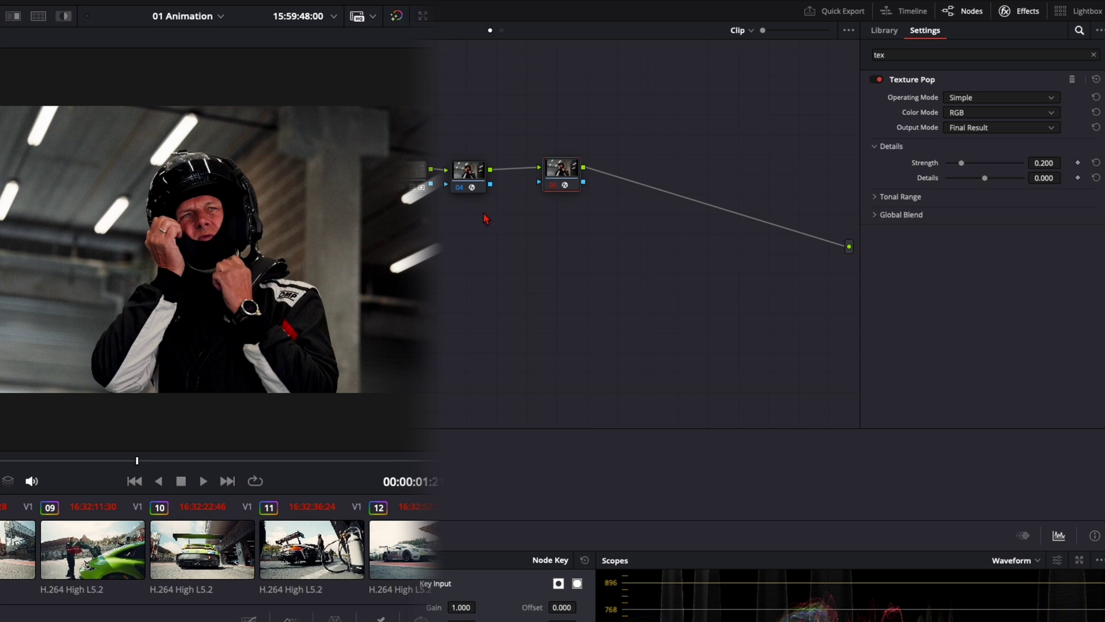
# Step: Set Texture Pop Strength to 0.295 and Details to 0.736
pyautogui.moveTo(986, 183); pyautogui.dragTo(1011, 179)
pyautogui.moveTo(970, 164); pyautogui.dragTo(1014, 179)
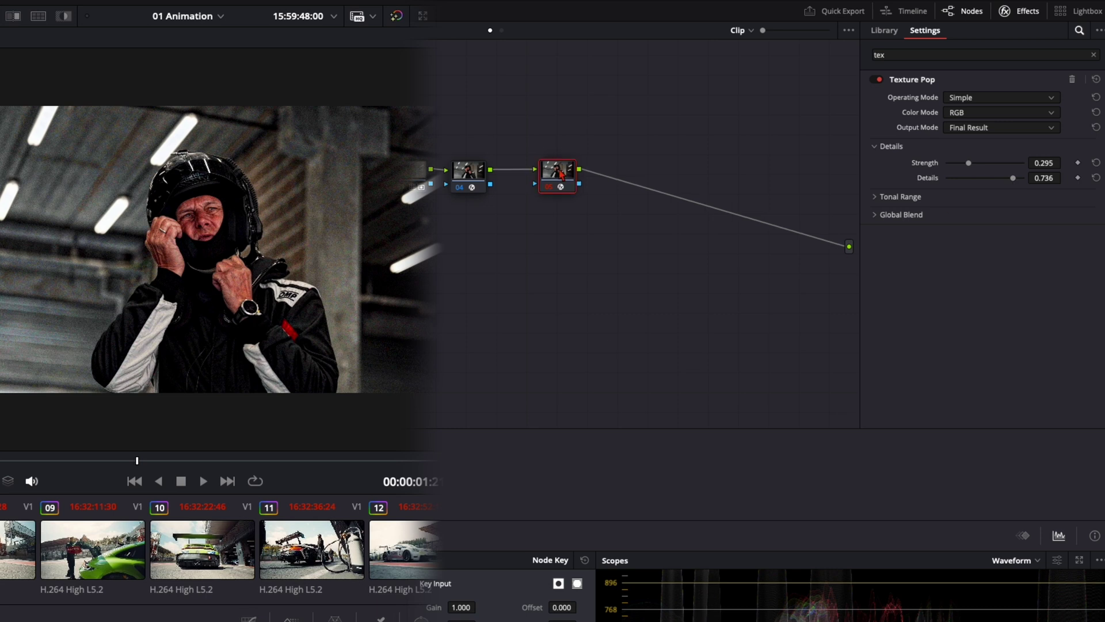
pyautogui.moveTo(564, 171); pyautogui.dragTo(557, 173)
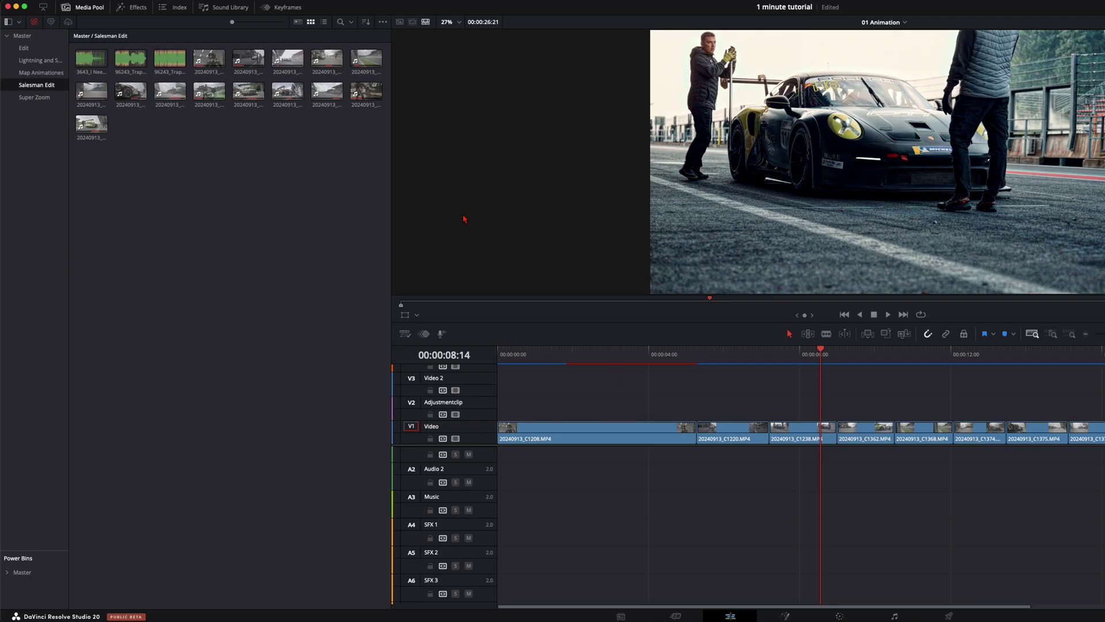
# Step: Open the Epidemic Sound integration and preview the track REBORN
pyautogui.click(380, 3)
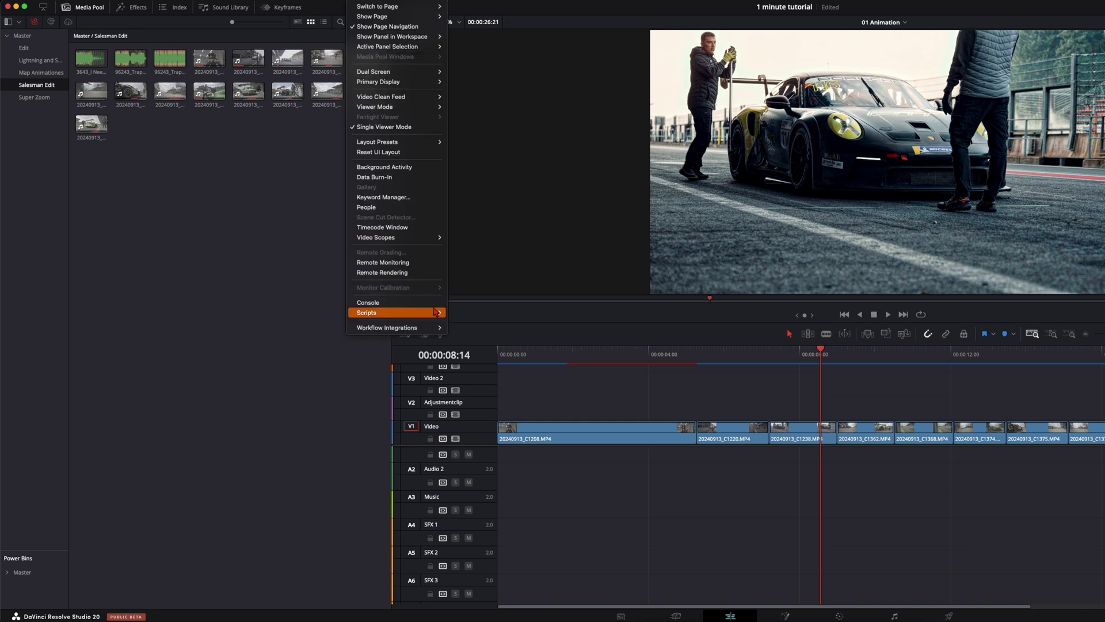
pyautogui.moveTo(384, 330)
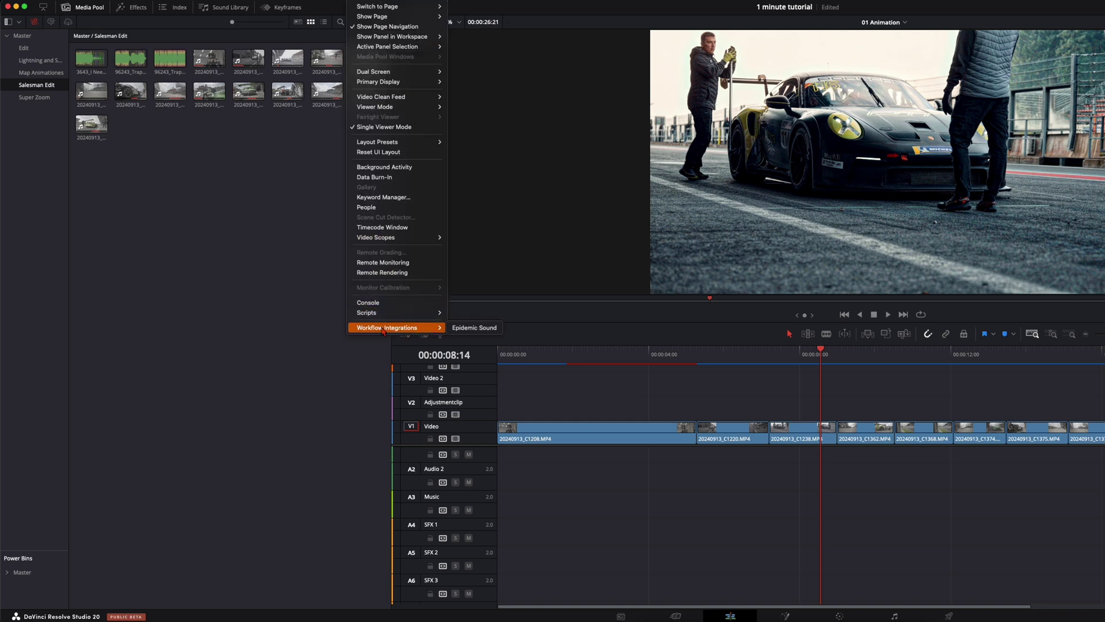
pyautogui.click(474, 328)
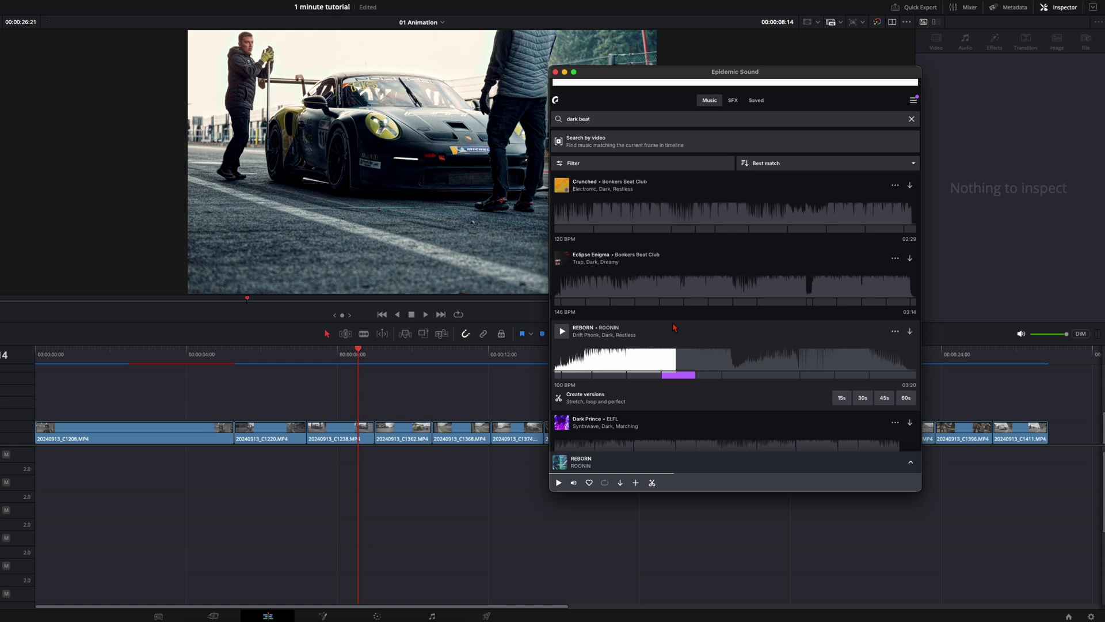
pyautogui.click(597, 119)
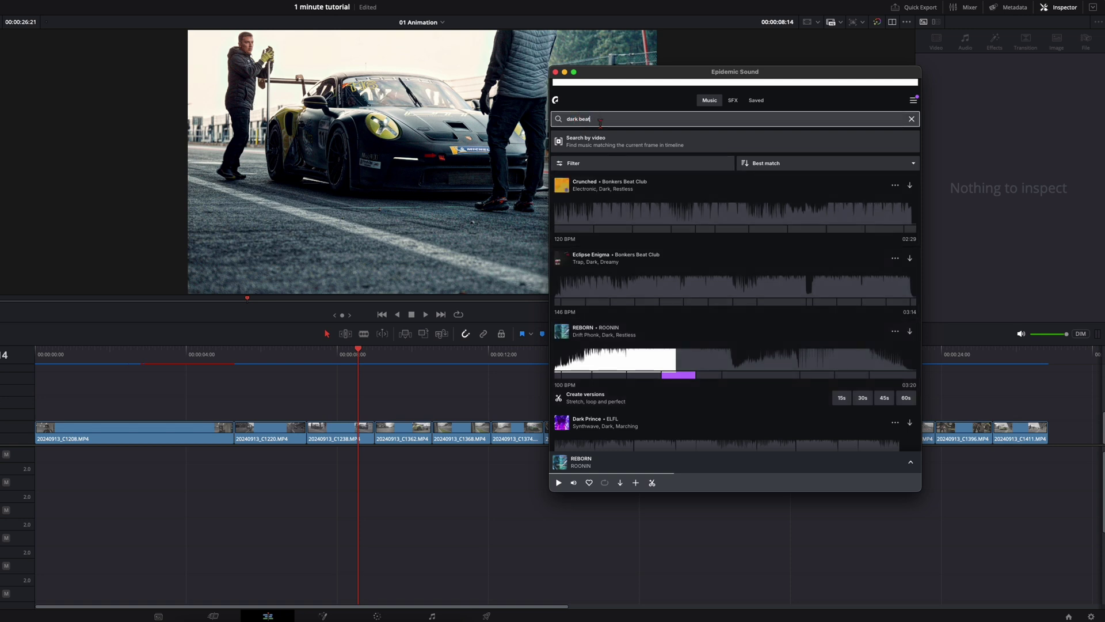
pyautogui.click(632, 364)
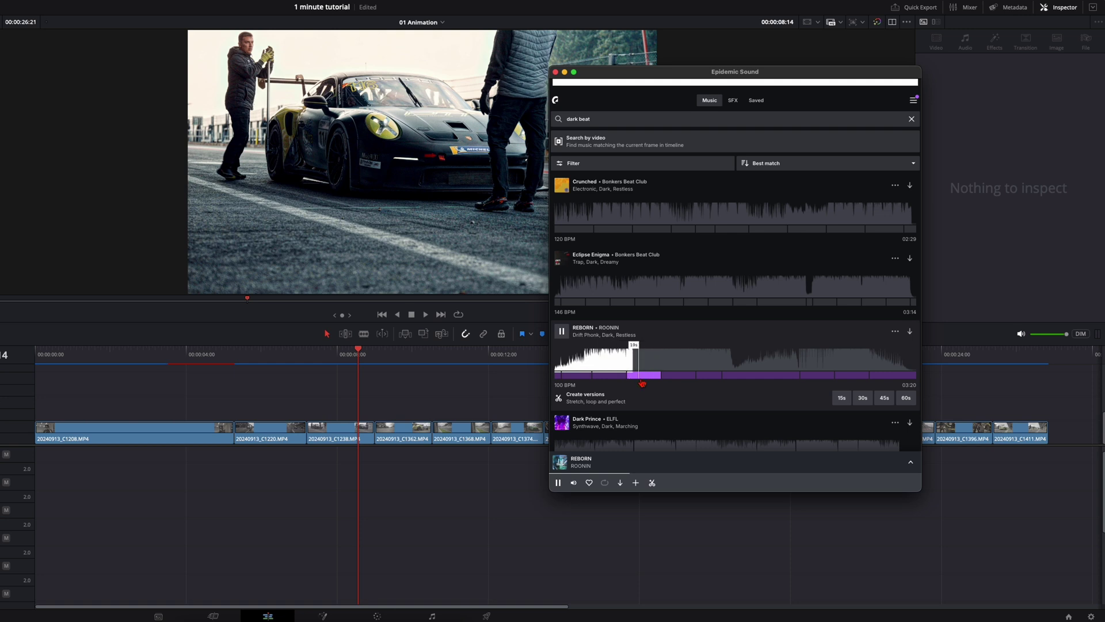
pyautogui.click(652, 362)
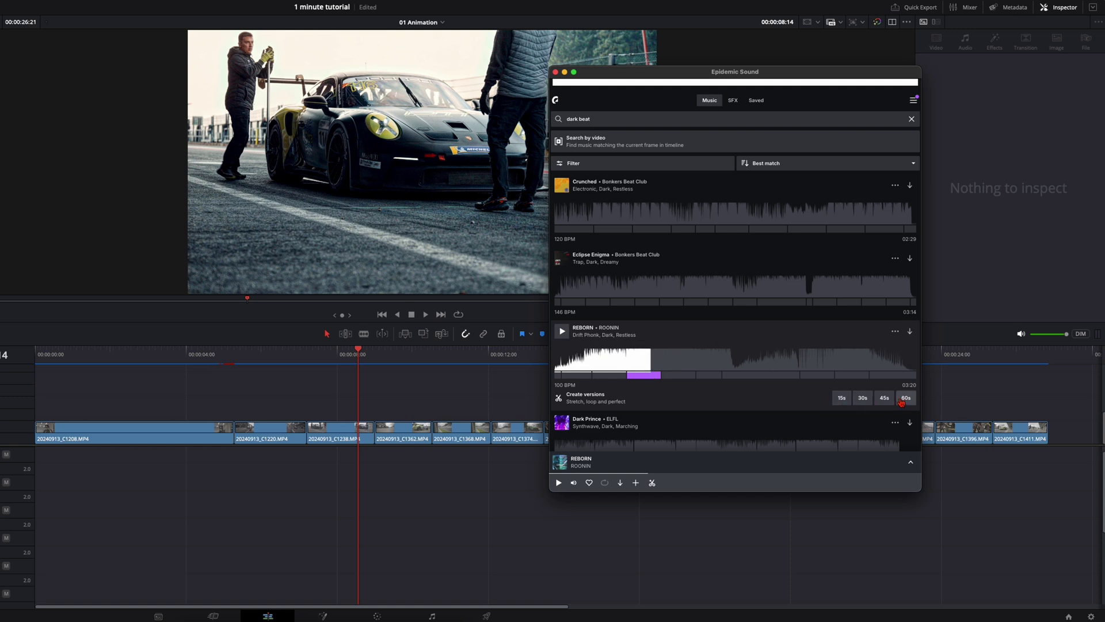
# Step: Generate 15s REBORN versions preferring a marked section, and preview the first result
pyautogui.click(841, 400)
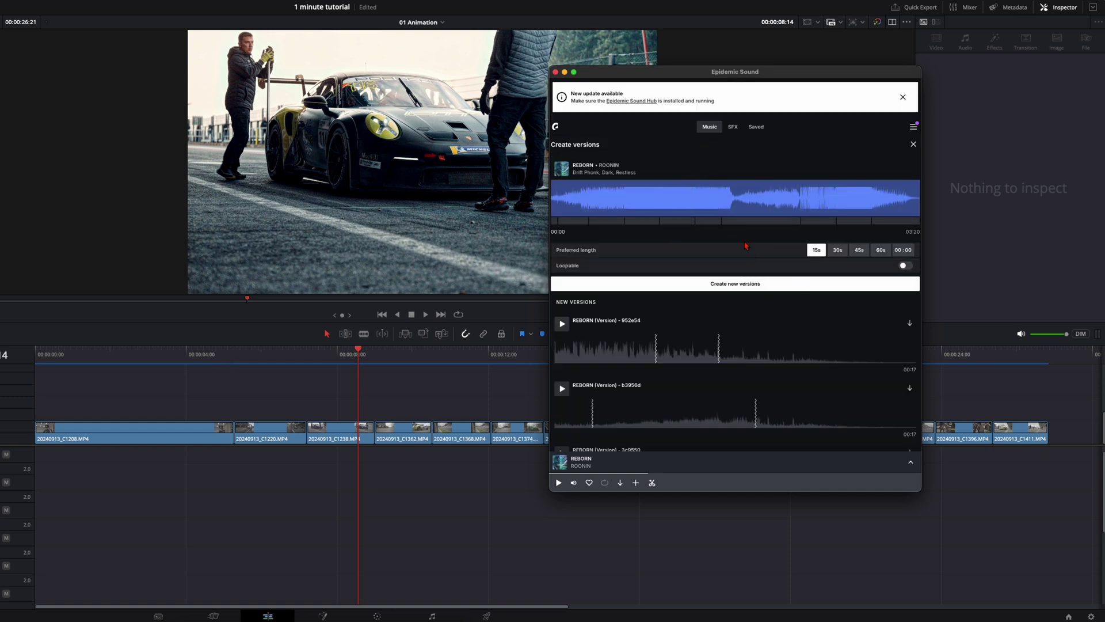
pyautogui.scroll(-5, 714, 370)
pyautogui.scroll(5, 714, 370)
pyautogui.click(561, 266)
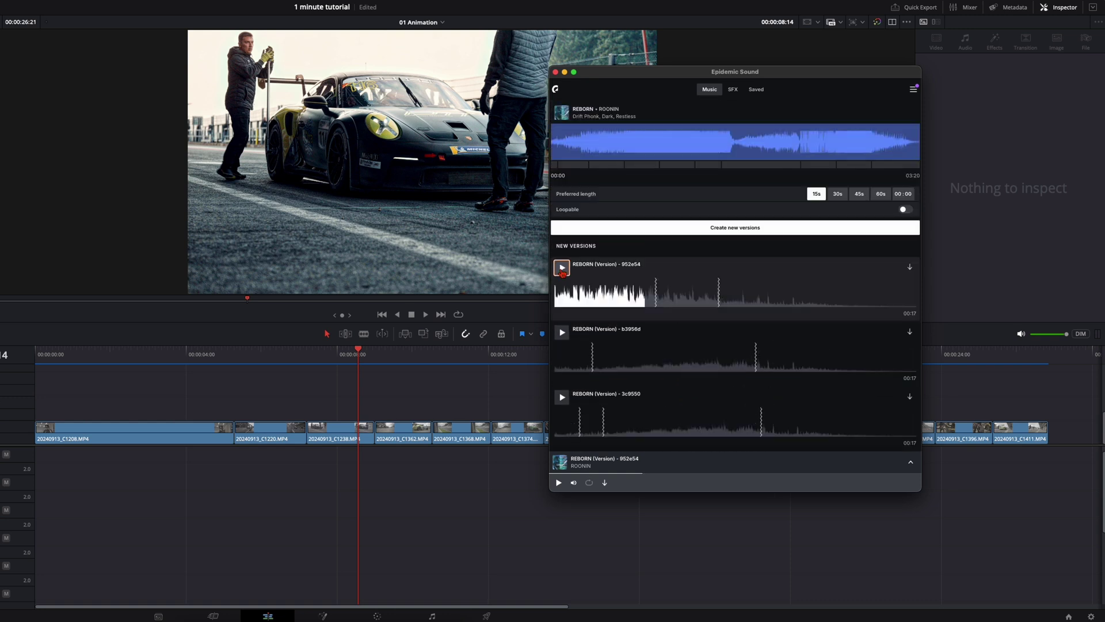
pyautogui.moveTo(655, 171); pyautogui.dragTo(738, 153)
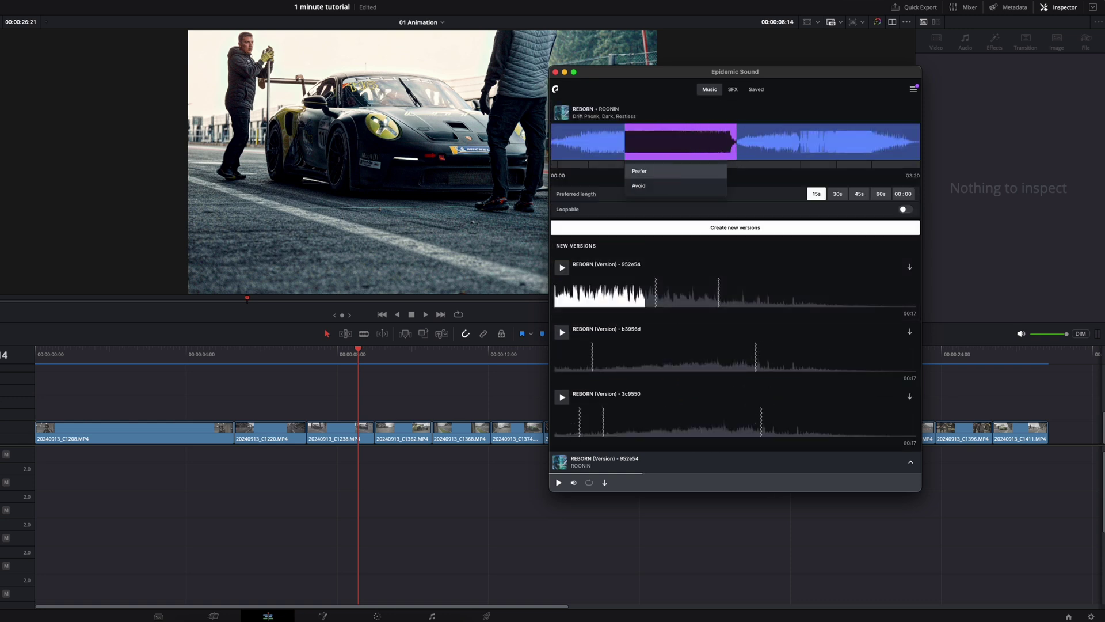
pyautogui.click(757, 228)
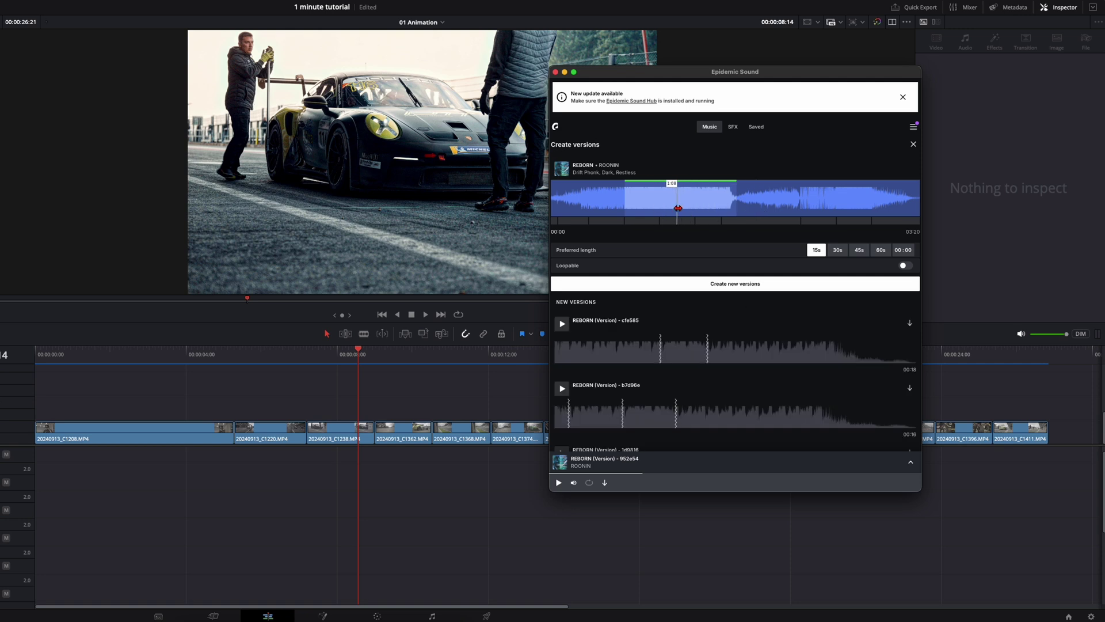
pyautogui.click(562, 324)
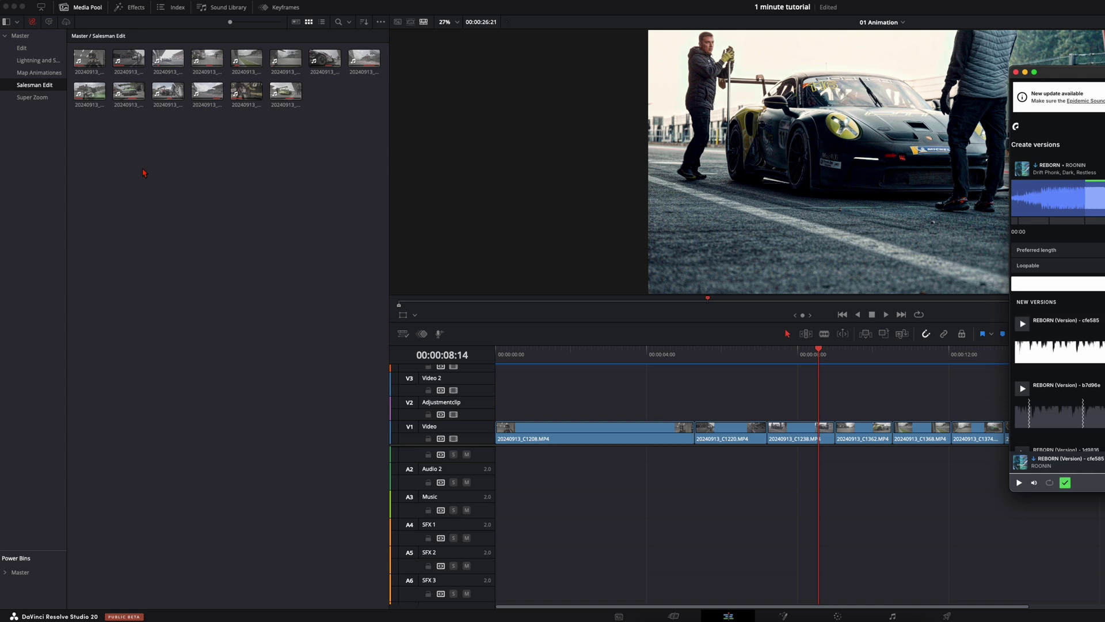
# Step: Place the REBORN music on Audio 2 at 0:00 and set its volume to -11.1
pyautogui.click(229, 177)
pyautogui.moveTo(89, 58); pyautogui.dragTo(515, 473)
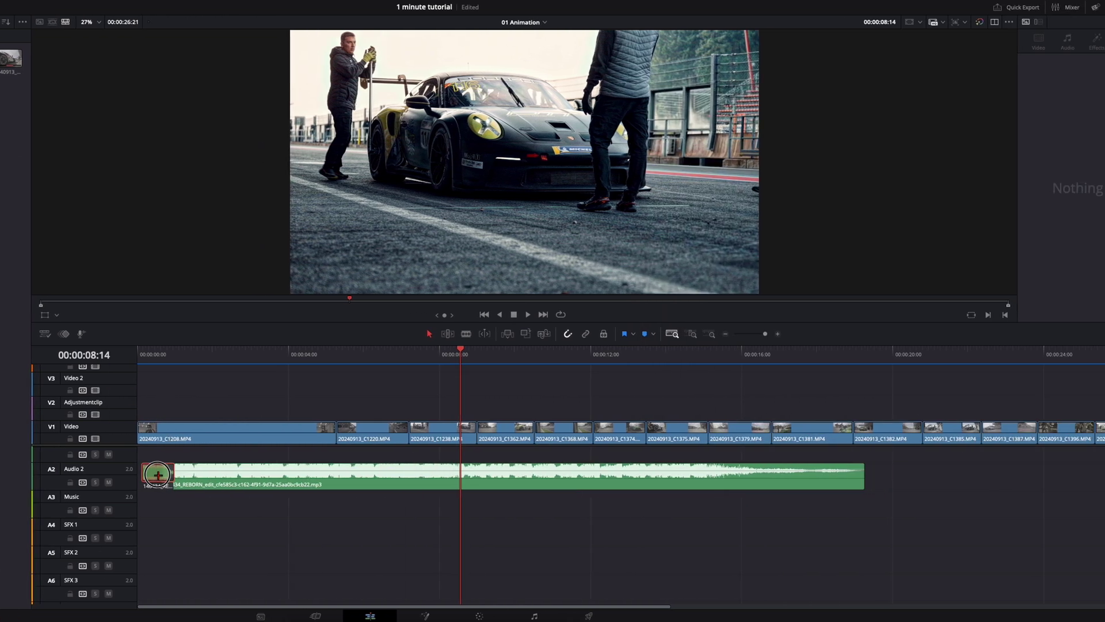
pyautogui.moveTo(158, 474)
pyautogui.mouseDown()
pyautogui.moveTo(142, 466)
pyautogui.moveTo(176, 484)
pyautogui.mouseUp()
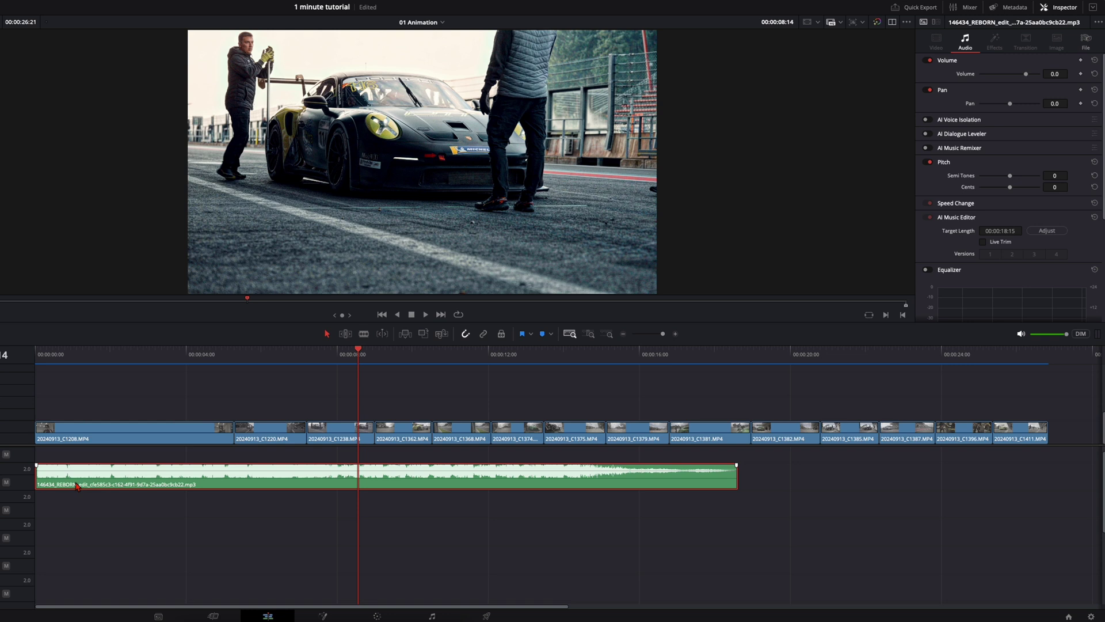
pyautogui.hotkey('alt', 'shift', 'l')
pyautogui.press('Return')
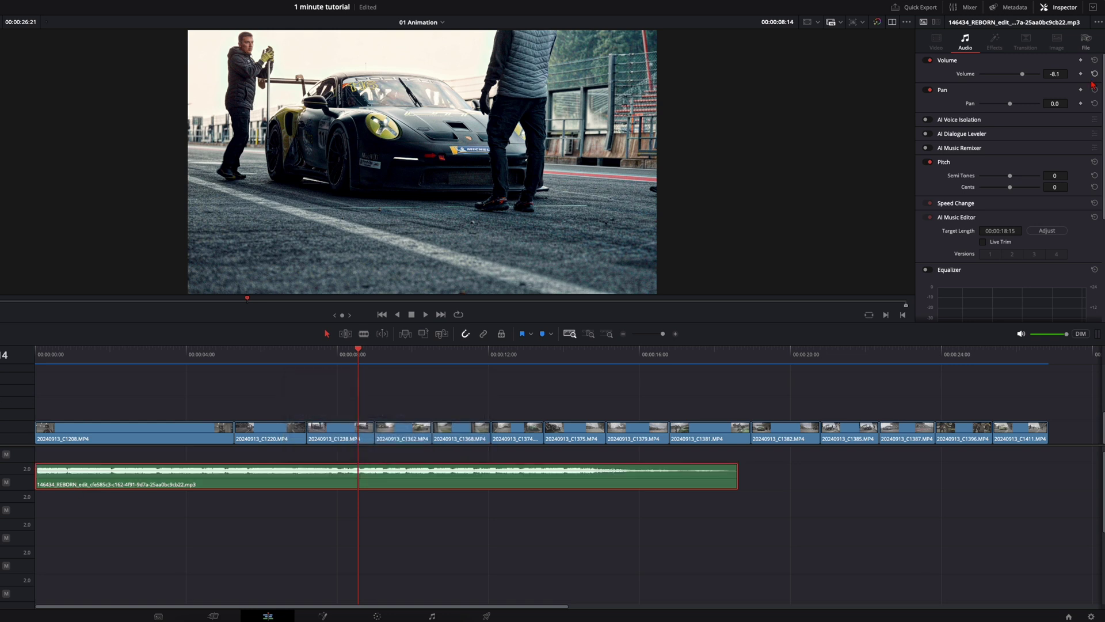
pyautogui.moveTo(1064, 74); pyautogui.dragTo(1061, 73)
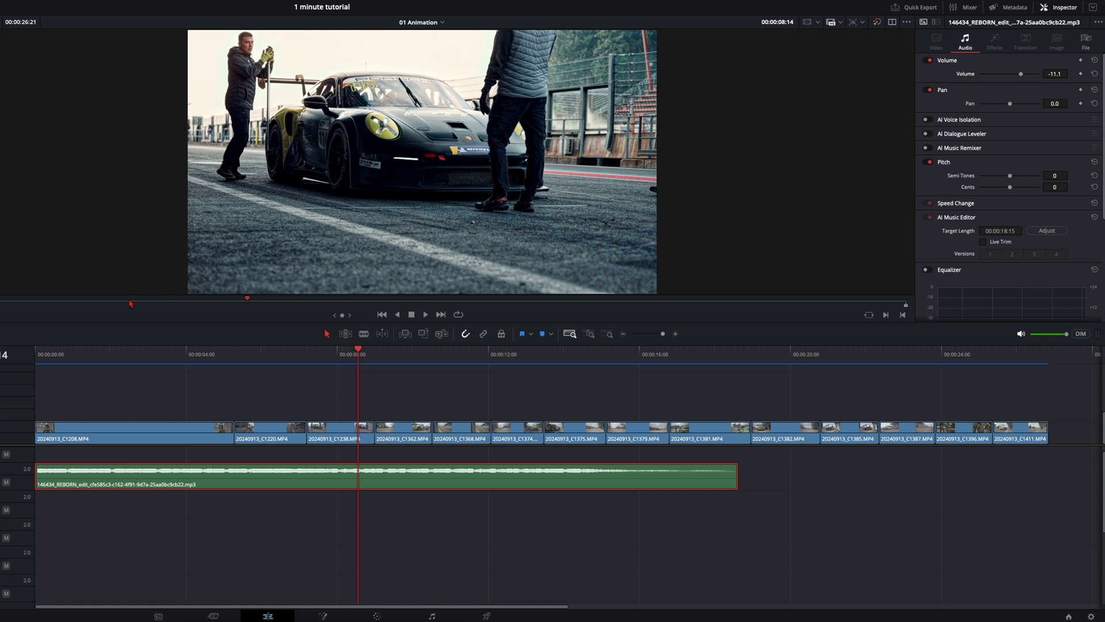
# Step: Show the music beat markers on the REBORN clip
pyautogui.click(114, 411)
pyautogui.press('Home')
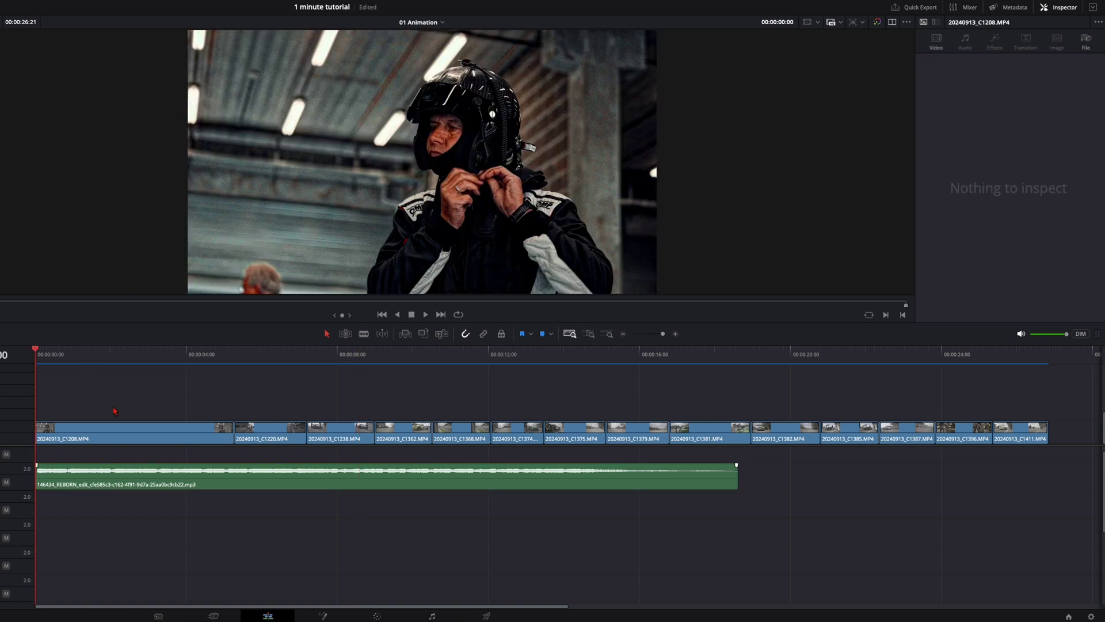
pyautogui.rightClick(141, 478)
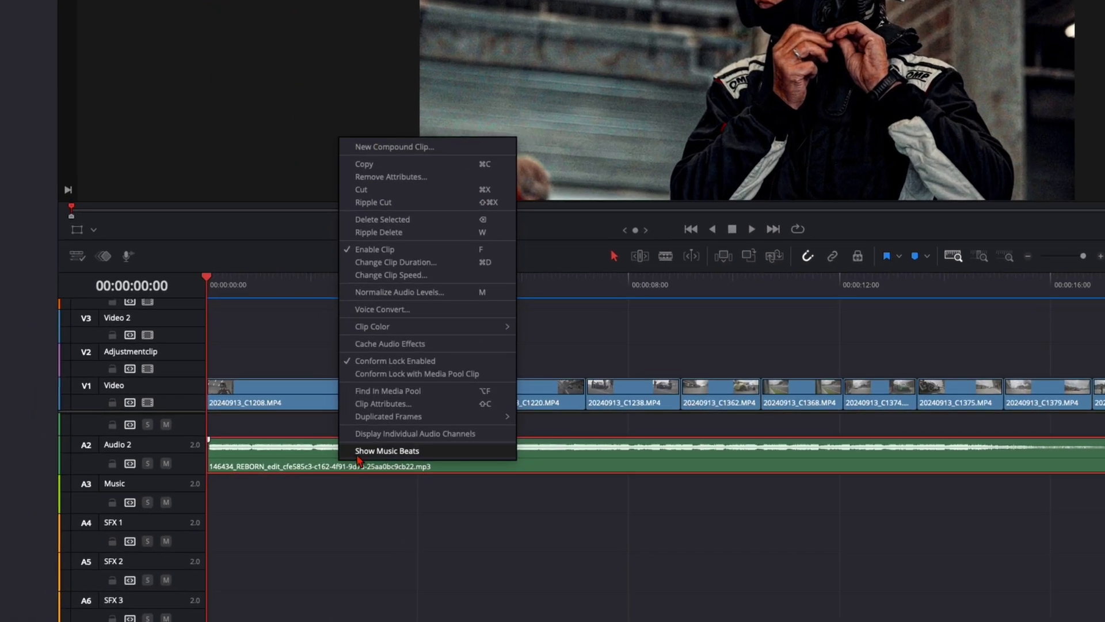
pyautogui.click(143, 475)
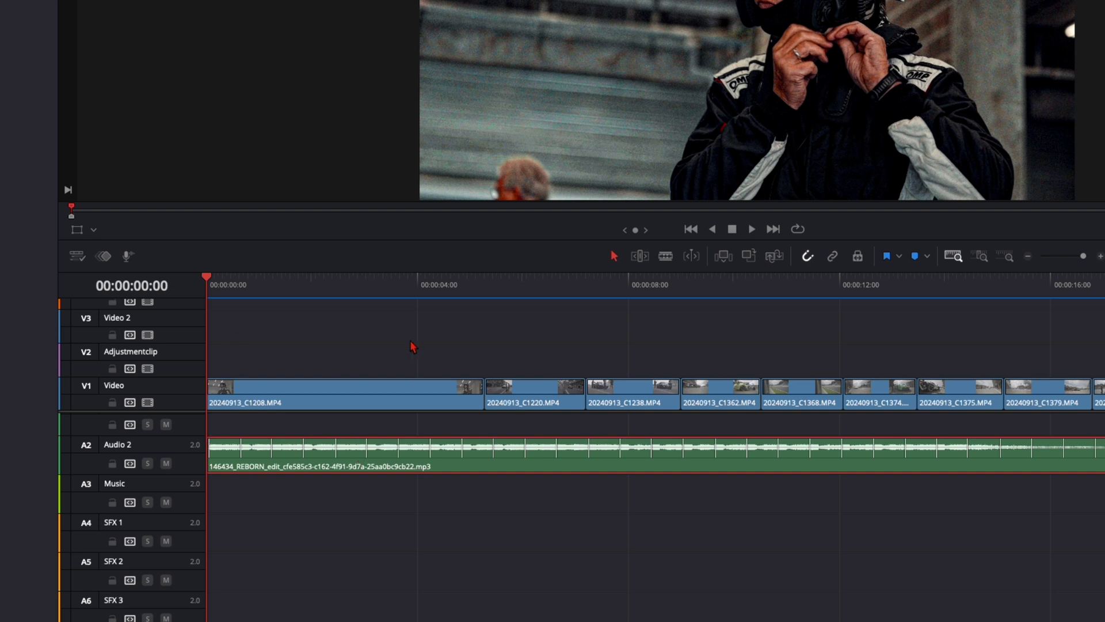
# Step: Zoom into the timeline and add a marker on the beat at 00:00:04:07
pyautogui.scroll(3, 403, 351)
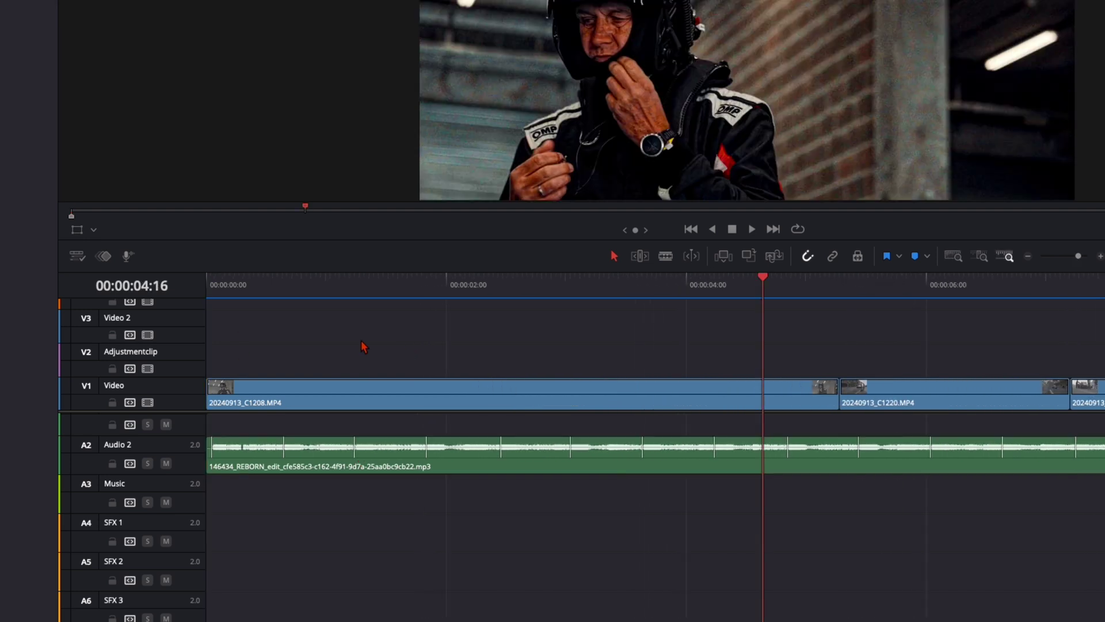
pyautogui.moveTo(395, 284); pyautogui.dragTo(465, 285)
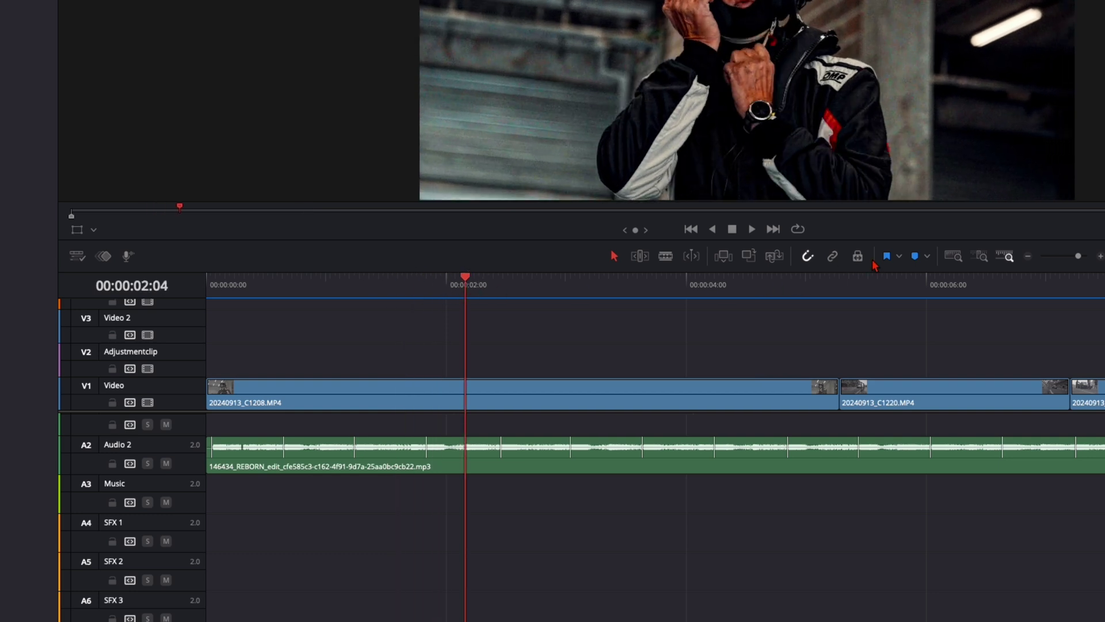
pyautogui.click(716, 292)
pyautogui.press('m')
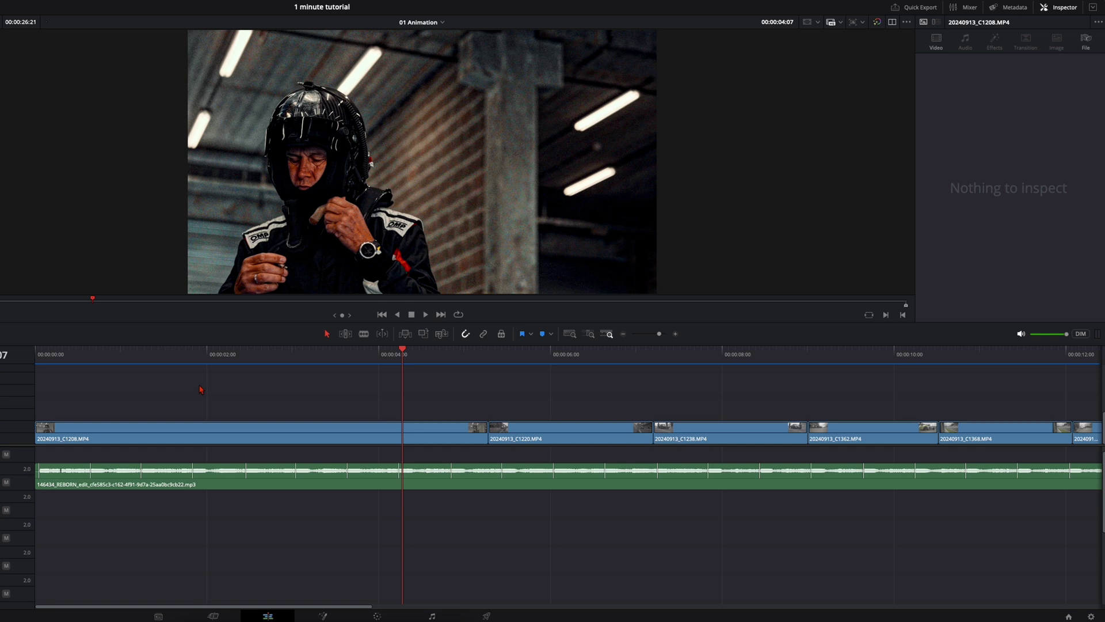
# Step: Move clip C1220 onto the beat at 02:11 and play back the new cut
pyautogui.press('Home')
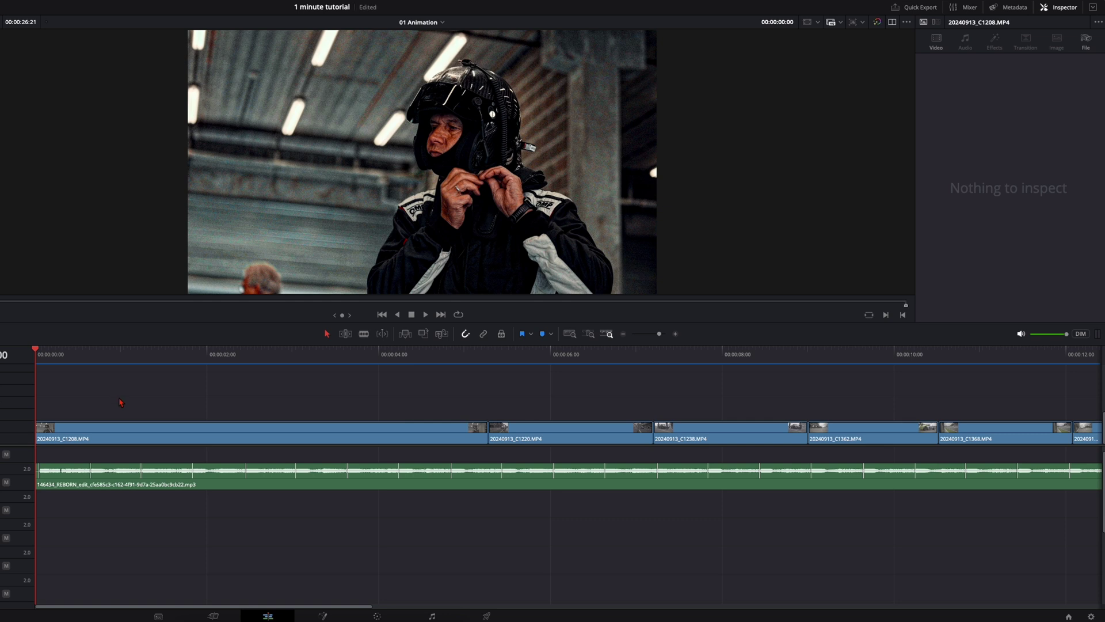
pyautogui.press('space')
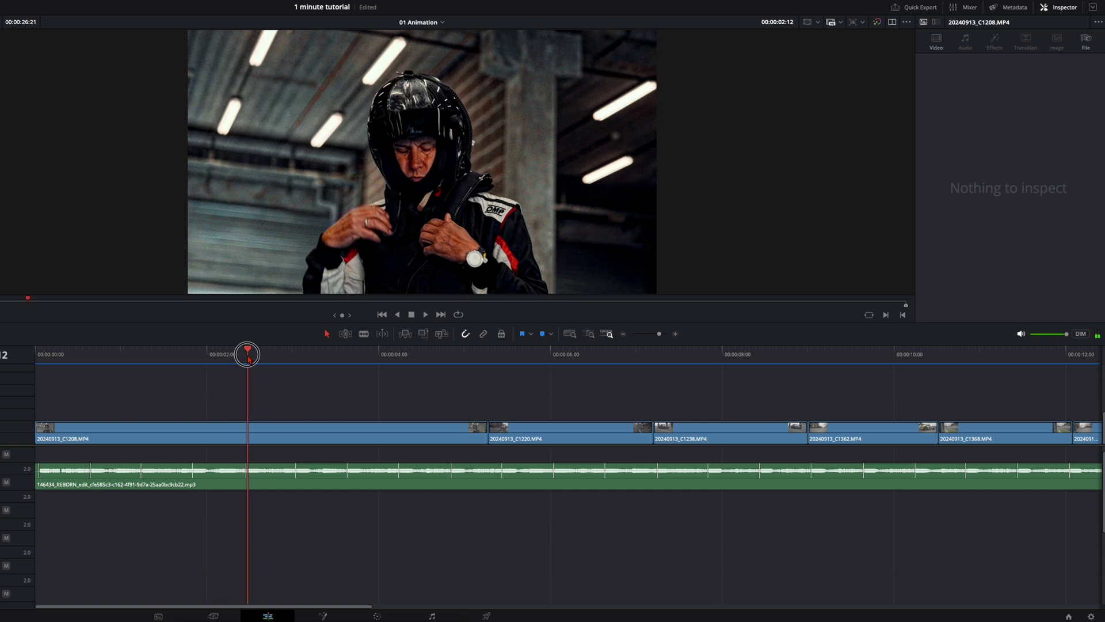
pyautogui.scroll(-4, 353, 462)
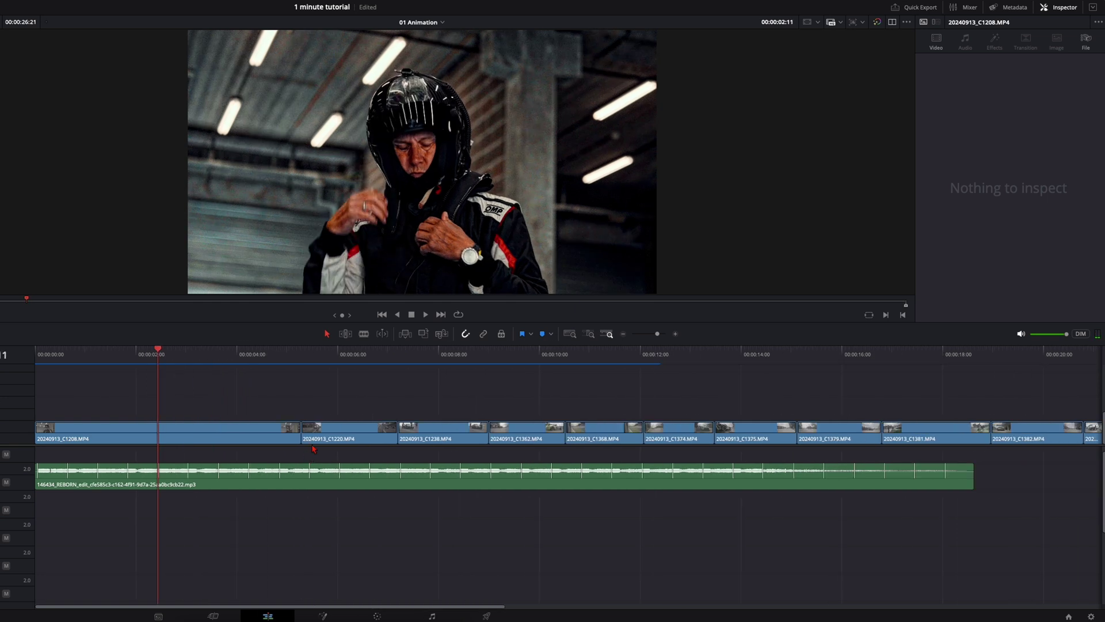
pyautogui.moveTo(327, 441); pyautogui.dragTo(189, 436)
pyautogui.press('space')
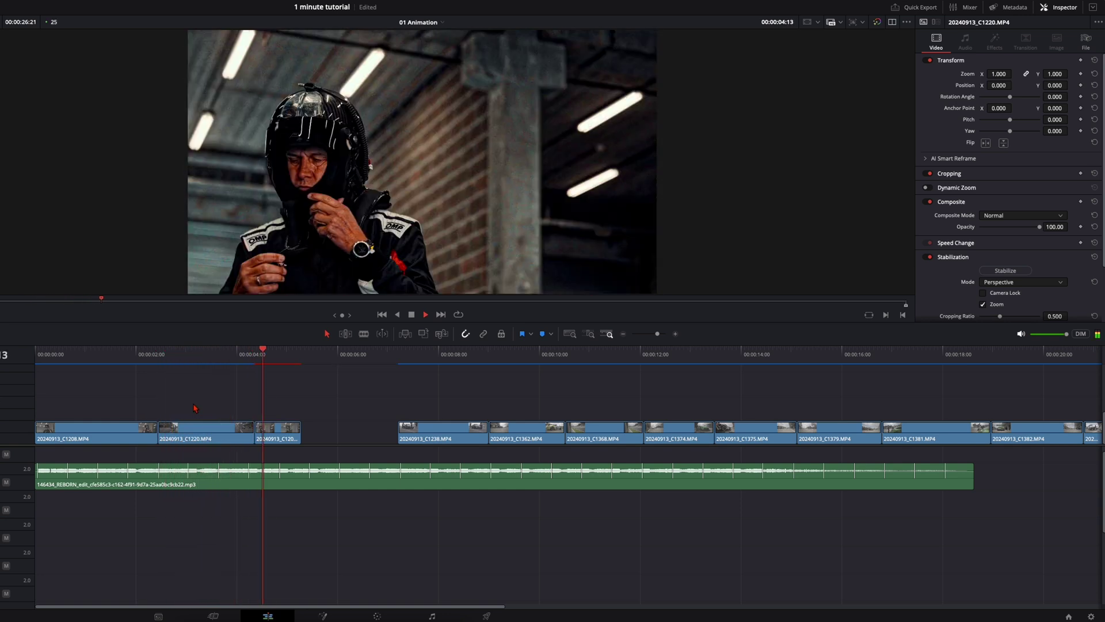
pyautogui.press('space')
# Step: Slide clips C1238, C1362–C1375 and C1379 left to close the gaps
pyautogui.click(189, 354)
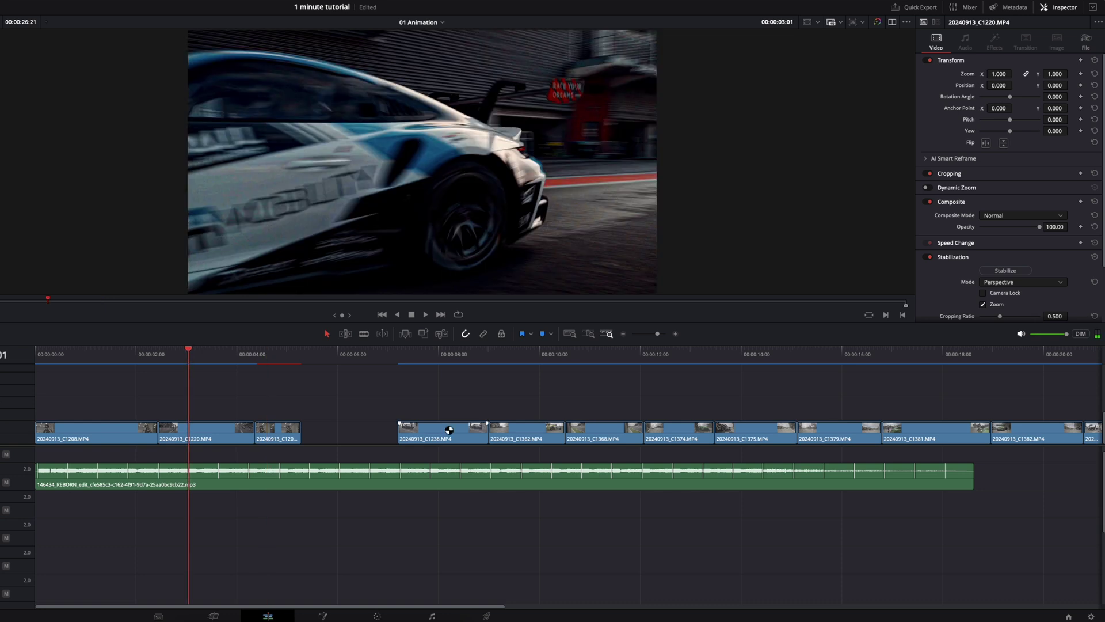
pyautogui.moveTo(445, 430); pyautogui.dragTo(236, 430)
pyautogui.moveTo(214, 356); pyautogui.dragTo(219, 361)
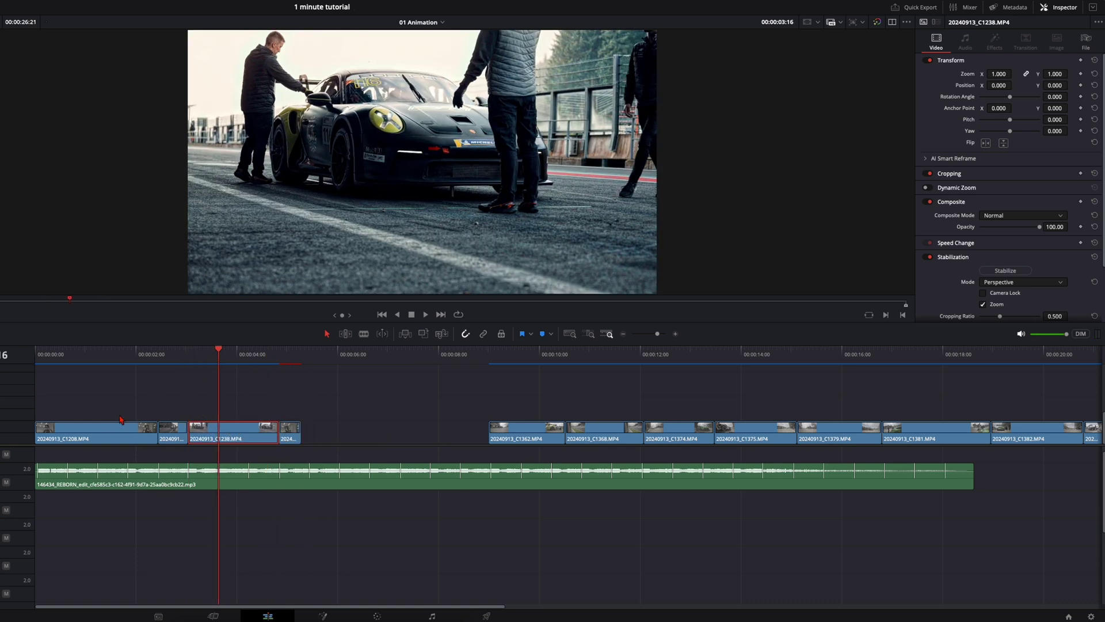
pyautogui.moveTo(527, 431); pyautogui.dragTo(311, 431)
pyautogui.click(279, 357)
pyautogui.moveTo(815, 443); pyautogui.dragTo(393, 443)
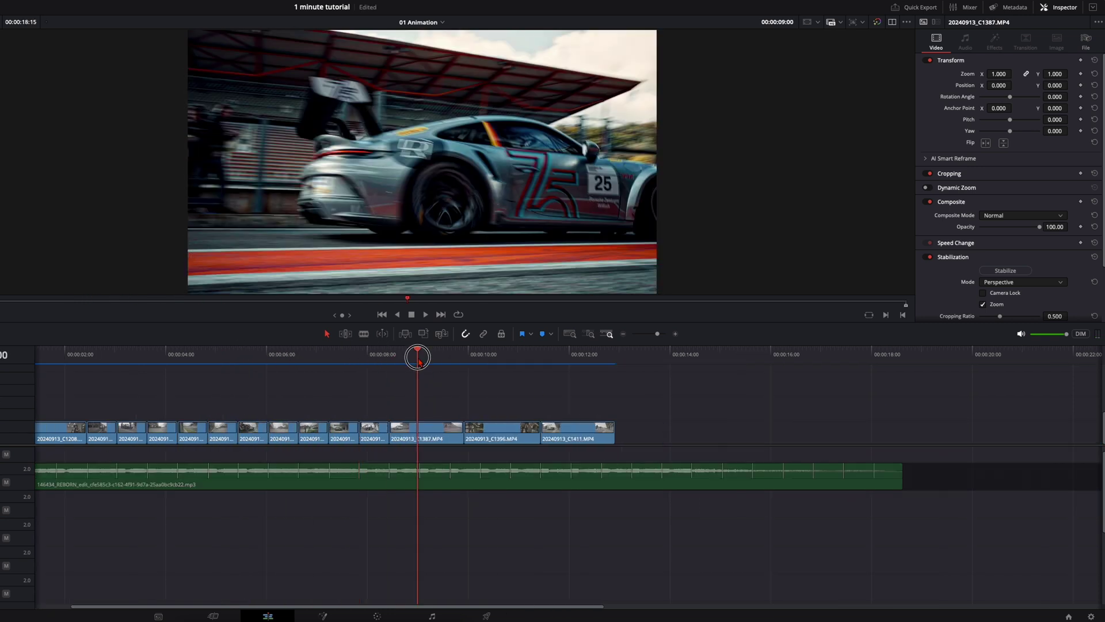
# Step: Play the re-cut sequence from the start and select all fourteen video clips
pyautogui.press('Home')
pyautogui.press('space')
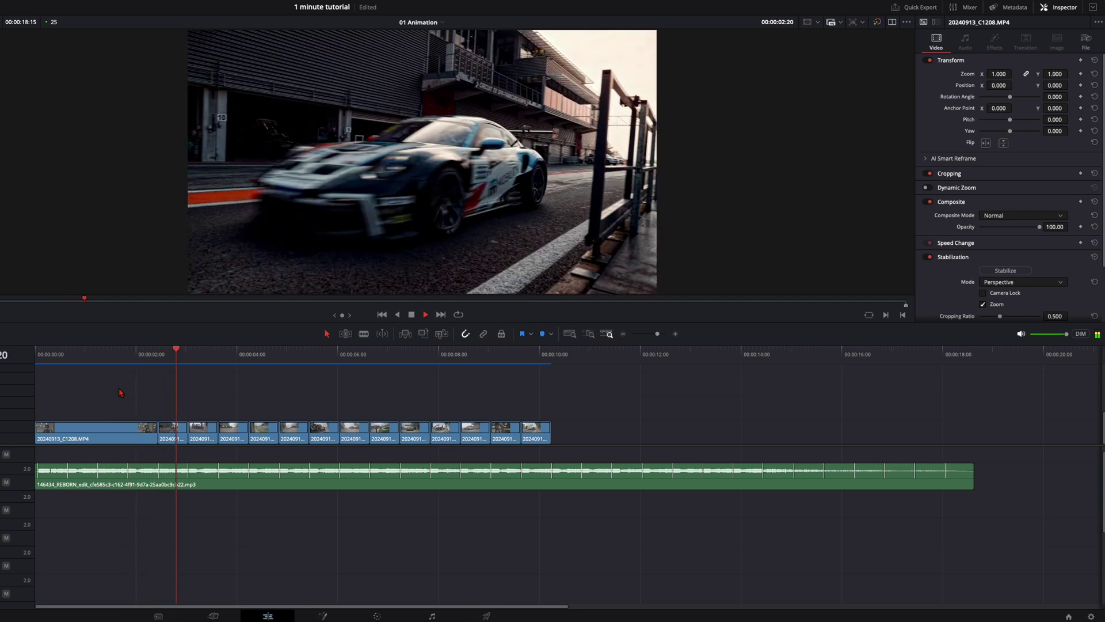
pyautogui.press('space')
pyautogui.moveTo(95, 395); pyautogui.dragTo(539, 440)
# Step: Change the selected clips' speed to 50% with Change Clip Speed
pyautogui.rightClick(535, 440)
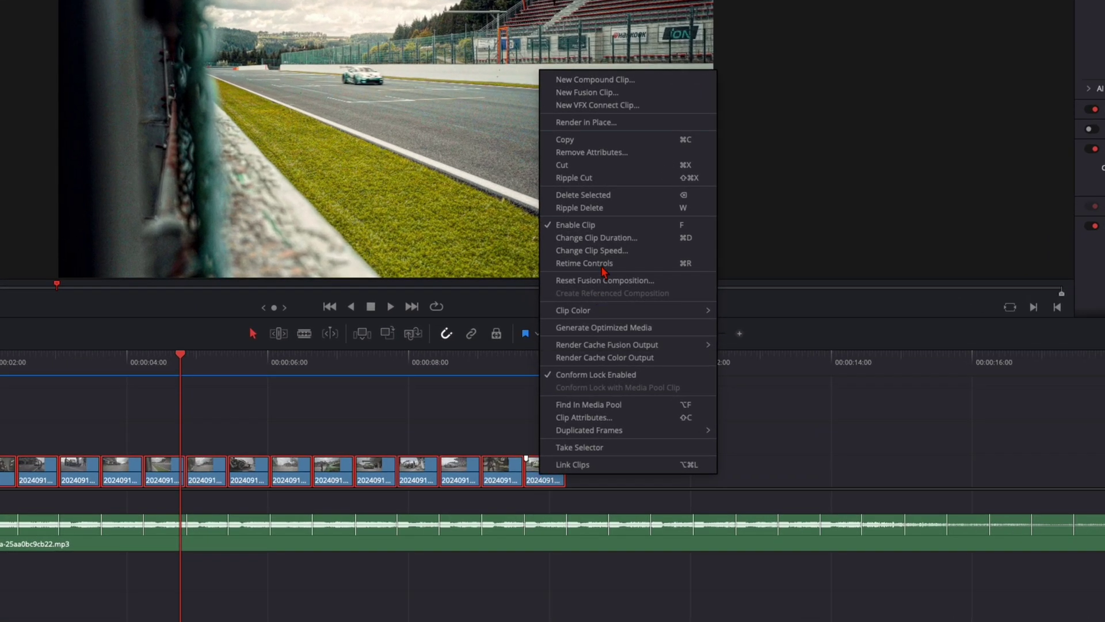
pyautogui.click(606, 251)
pyautogui.write('50')
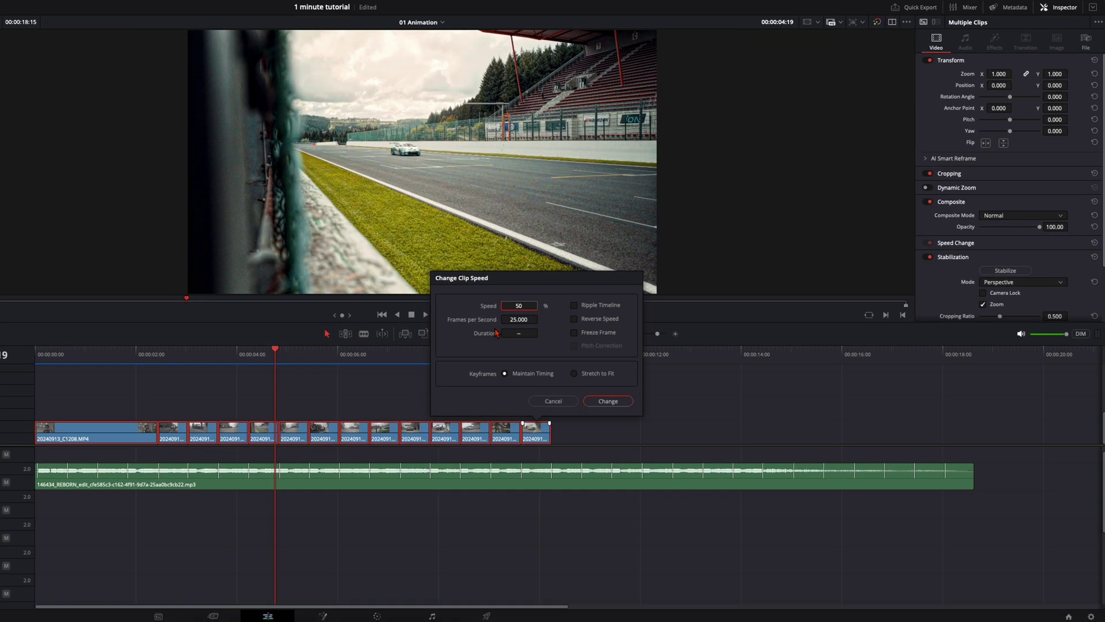
pyautogui.press('Return')
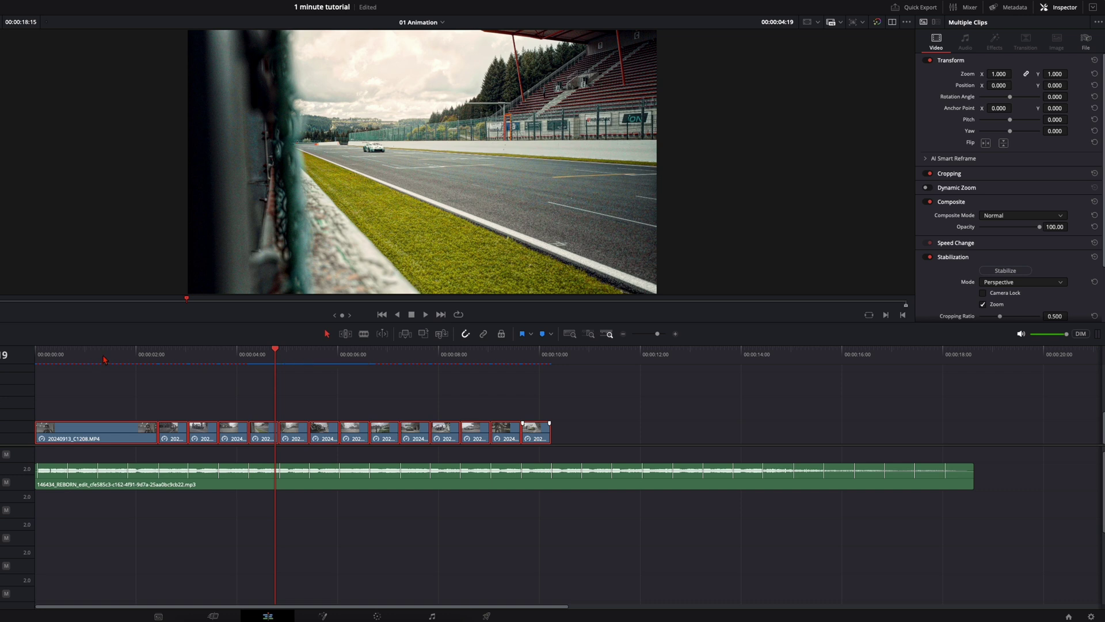
# Step: Play the slowed sequence from the start, then return to the timeline's first frame
pyautogui.press('Home')
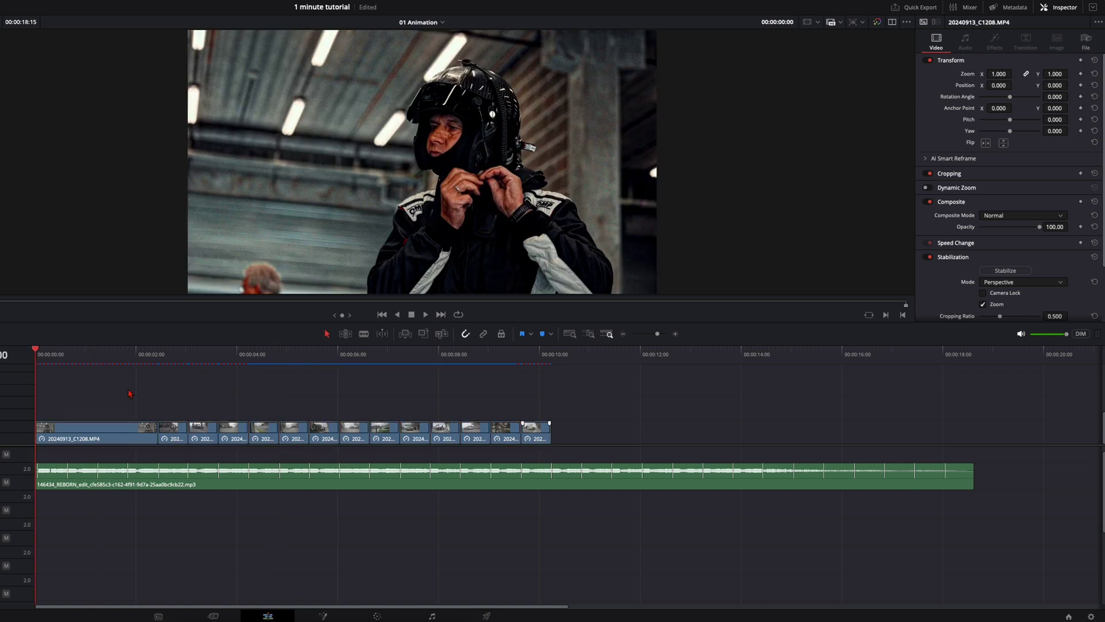
pyautogui.press('space')
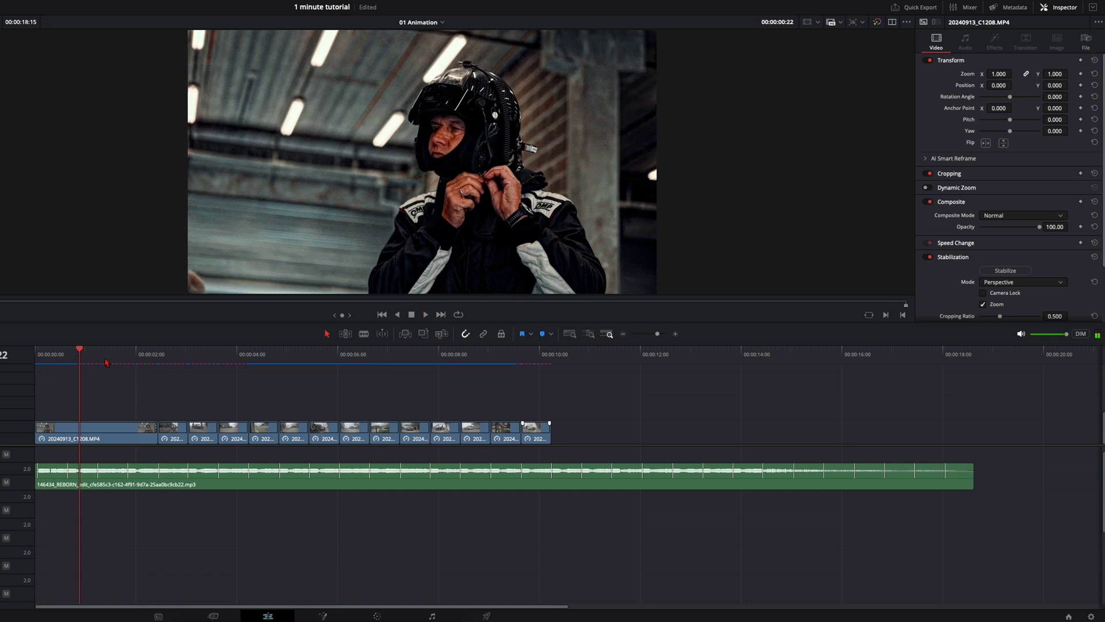
pyautogui.press('Home')
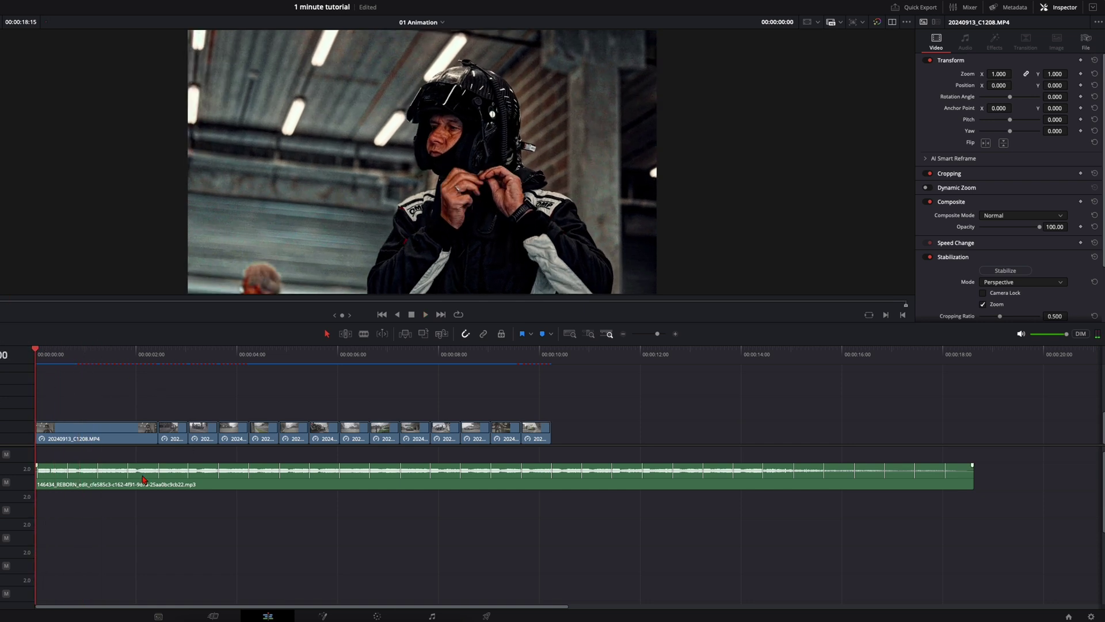
pyautogui.click(102, 434)
pyautogui.click(122, 401)
# Step: Convert the first four racing clips into new Fusion clips
pyautogui.rightClick(132, 438)
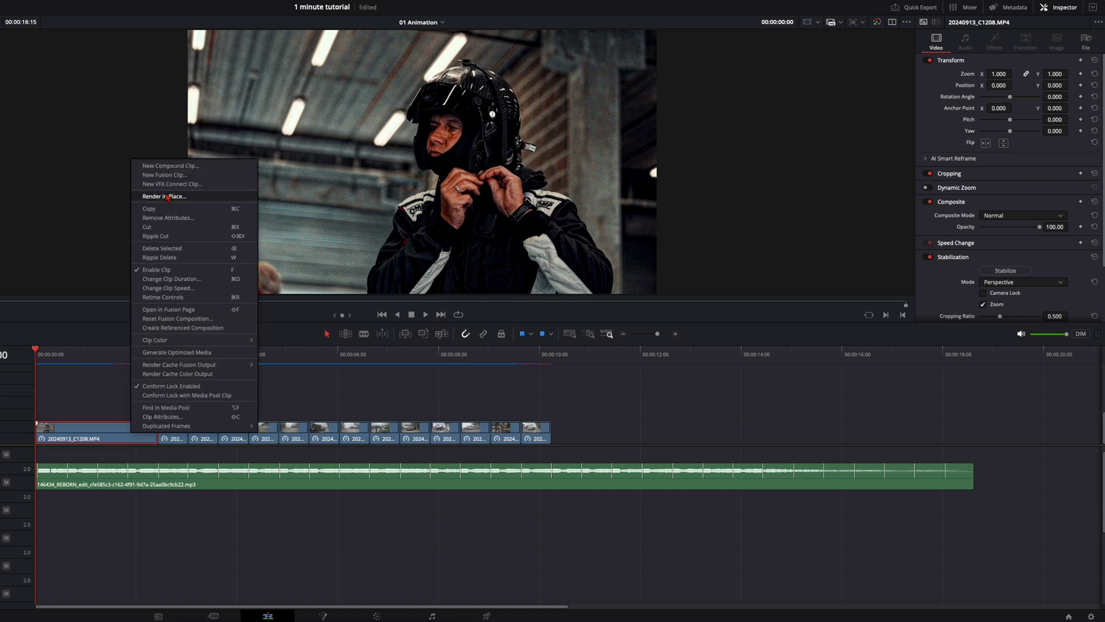
pyautogui.click(187, 178)
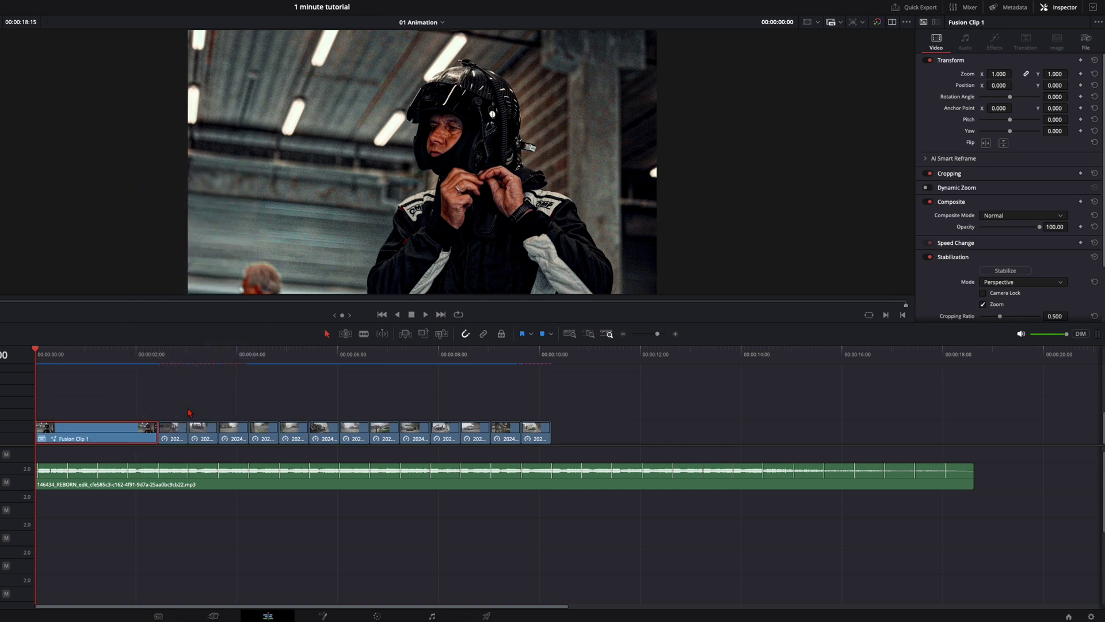
pyautogui.rightClick(184, 428)
pyautogui.click(229, 179)
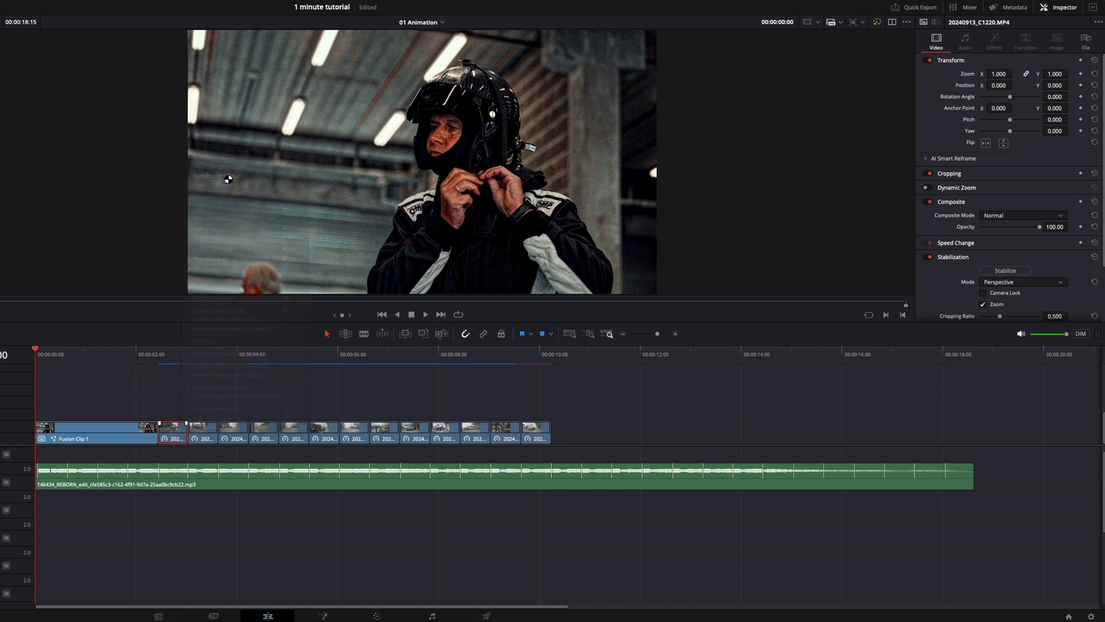
pyautogui.rightClick(209, 428)
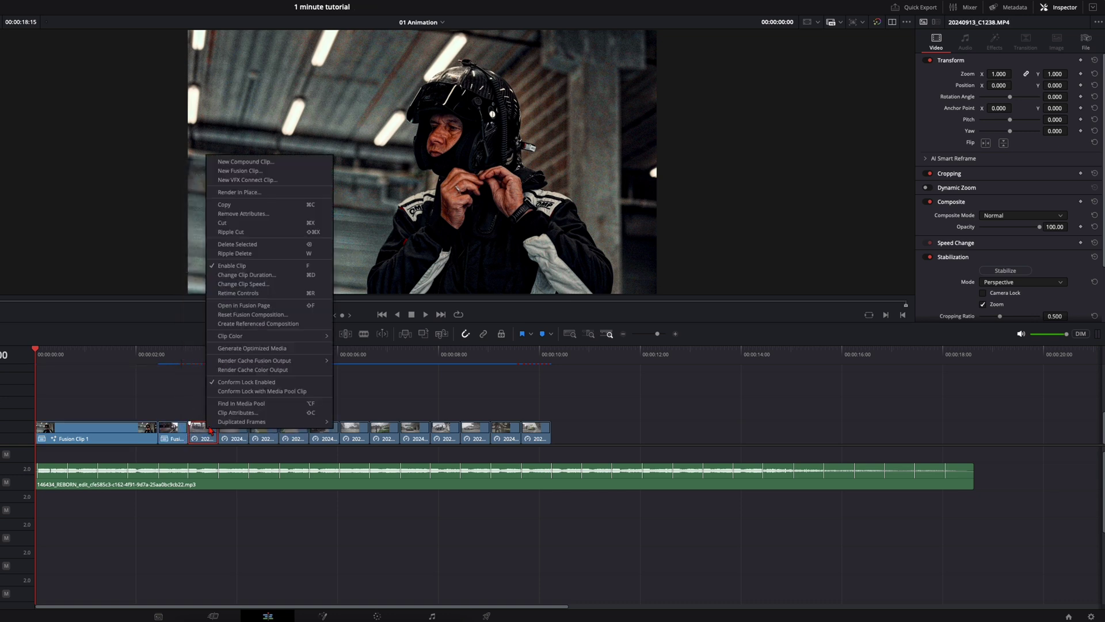
pyautogui.click(232, 173)
pyautogui.rightClick(236, 429)
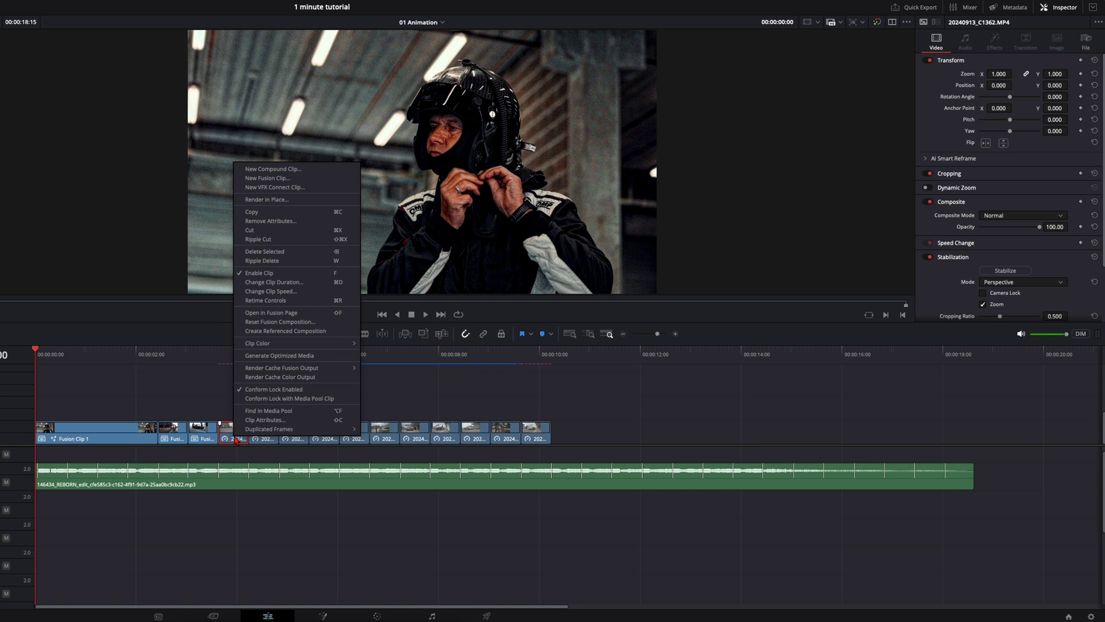
pyautogui.click(263, 182)
# Step: Convert the fifth through ninth clips into new Fusion clips
pyautogui.rightClick(261, 427)
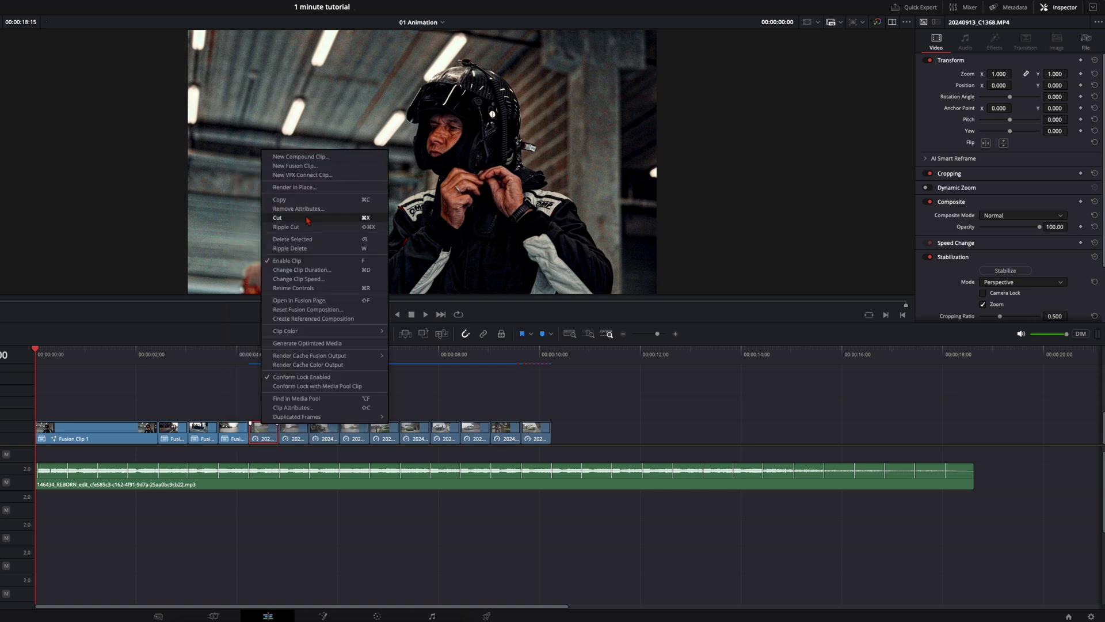
pyautogui.click(295, 166)
pyautogui.rightClick(291, 432)
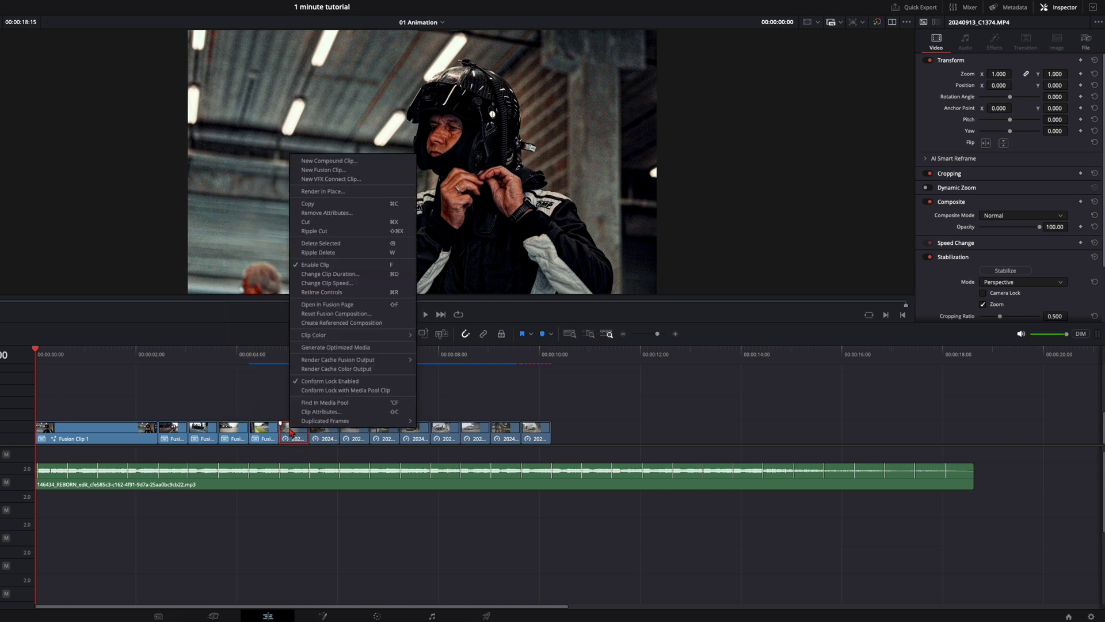
pyautogui.click(323, 167)
pyautogui.rightClick(323, 442)
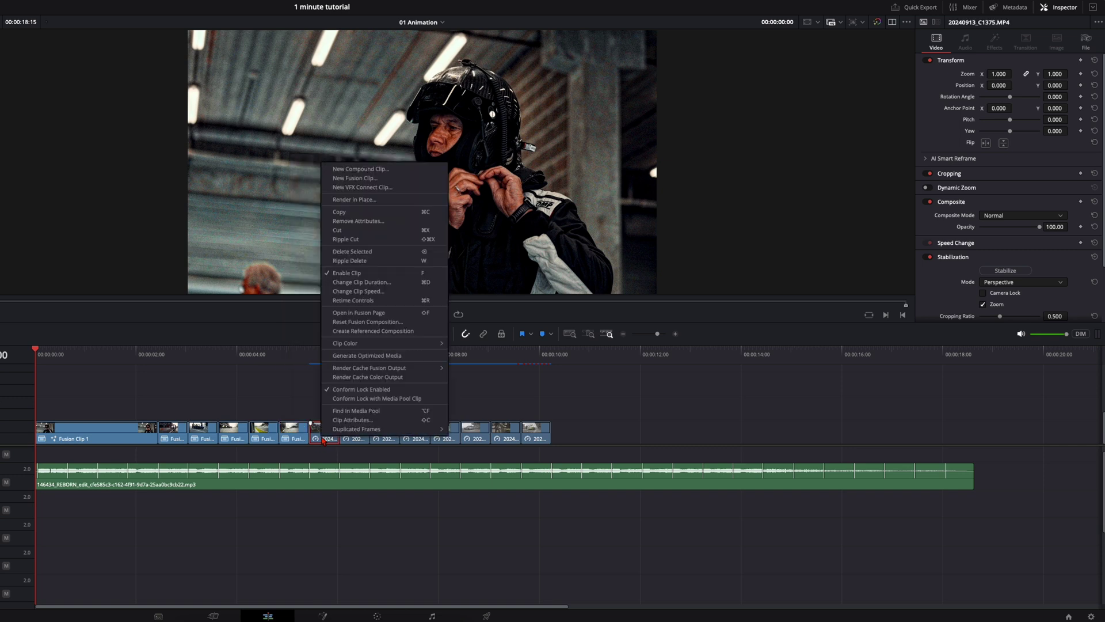
pyautogui.click(353, 181)
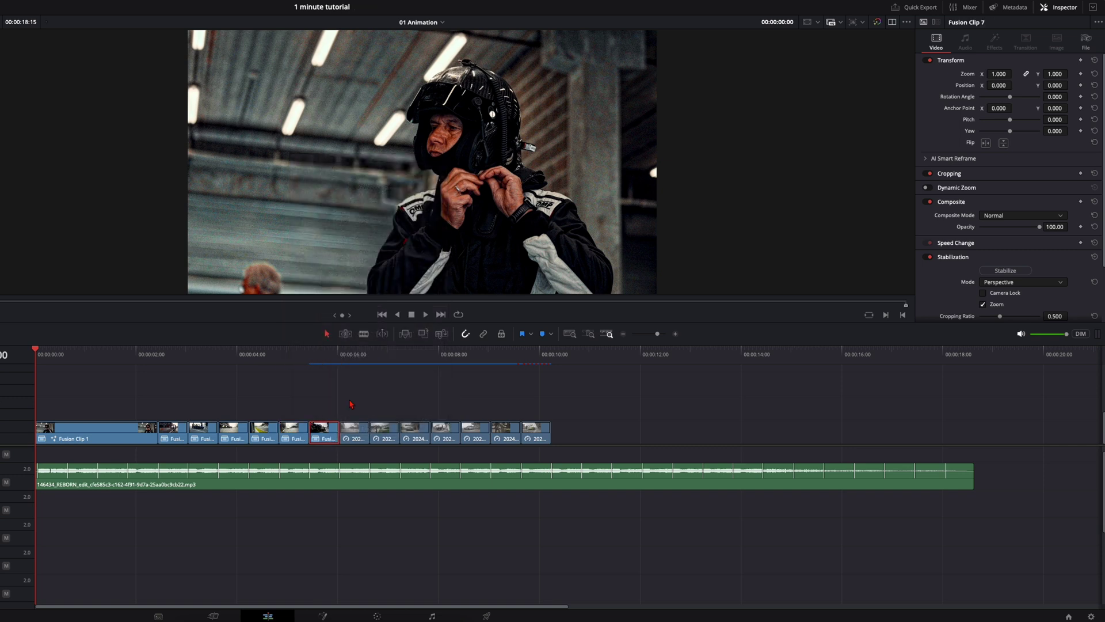
pyautogui.rightClick(355, 439)
pyautogui.click(381, 179)
pyautogui.rightClick(378, 432)
pyautogui.click(391, 169)
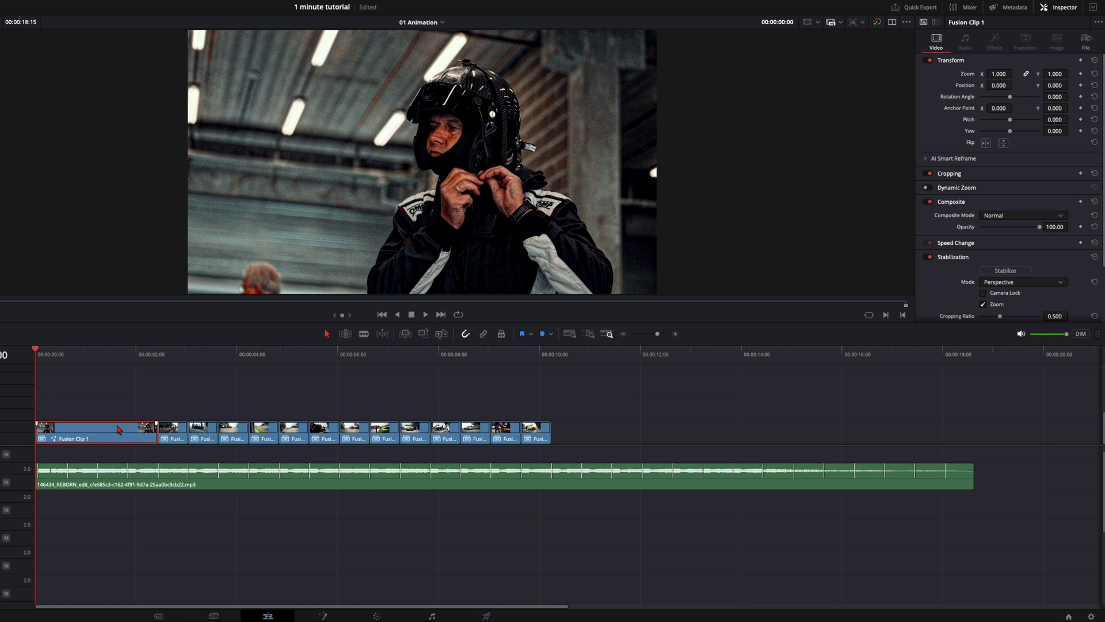
# Step: Place the tracker on the driver's face with Best match adaptive mode and track forward
pyautogui.hotkey('shift', '5')
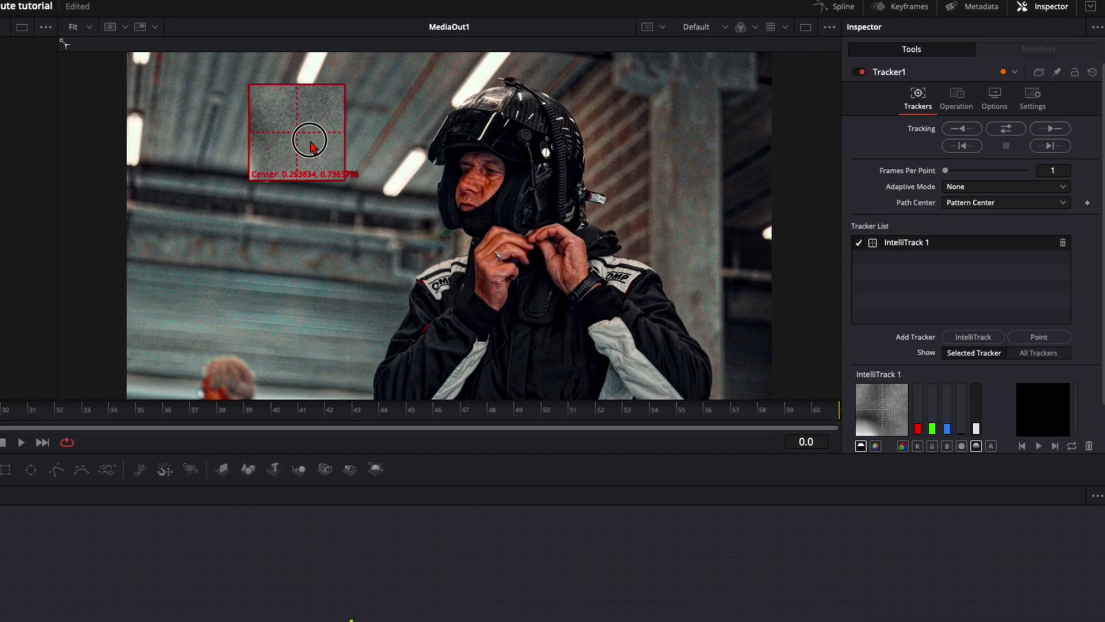
pyautogui.moveTo(535, 103); pyautogui.dragTo(602, 133)
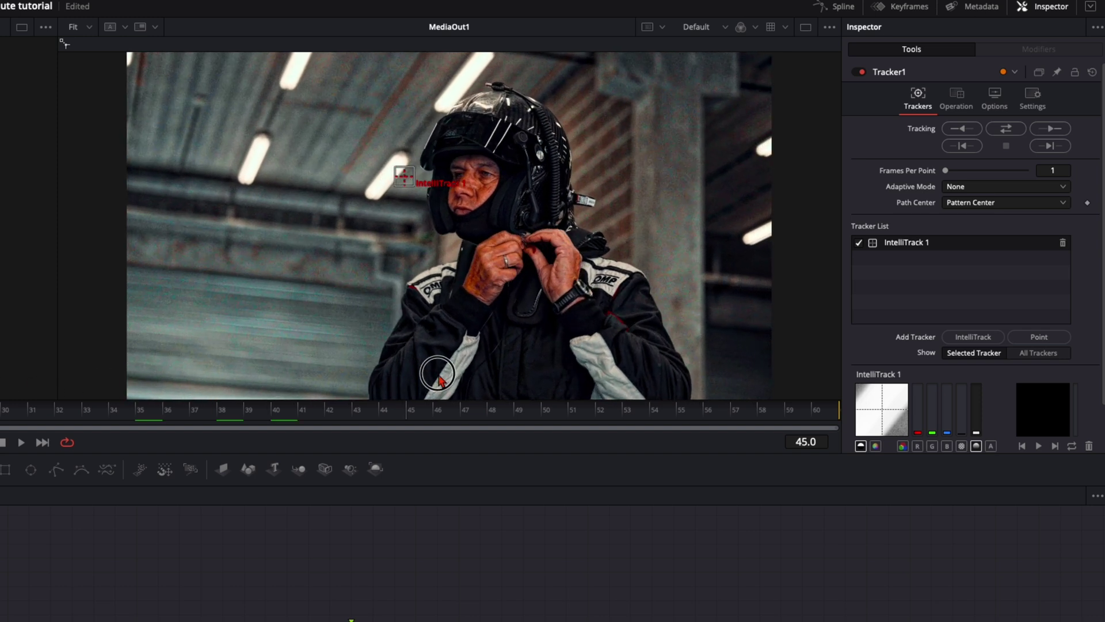
pyautogui.press('Home')
pyautogui.moveTo(404, 177); pyautogui.dragTo(468, 193)
pyautogui.click(957, 187)
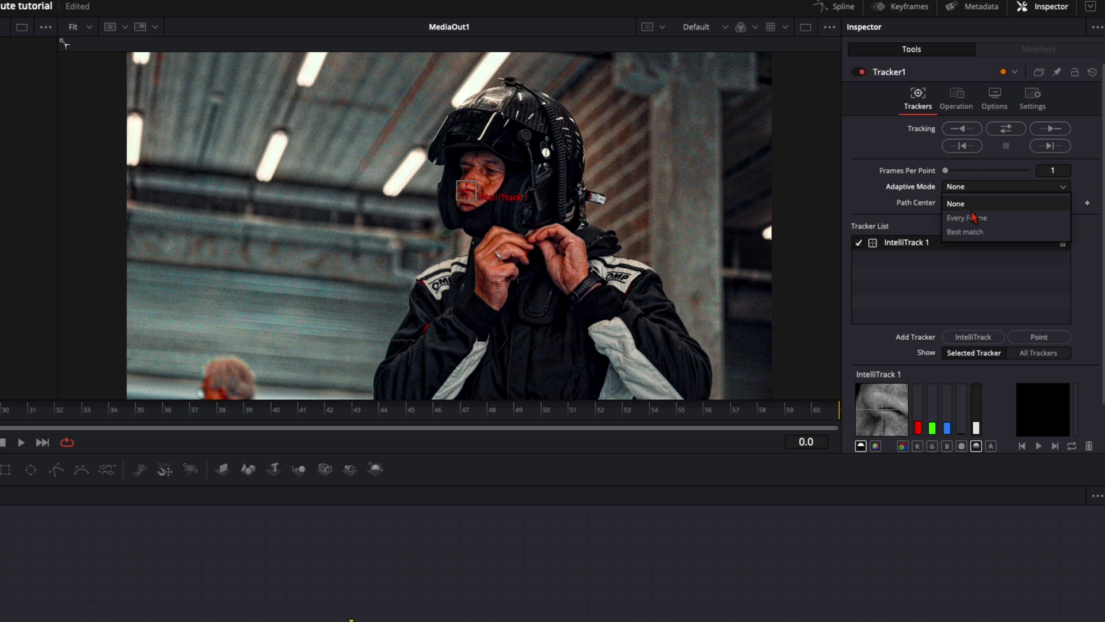
pyautogui.click(971, 231)
pyautogui.click(1007, 128)
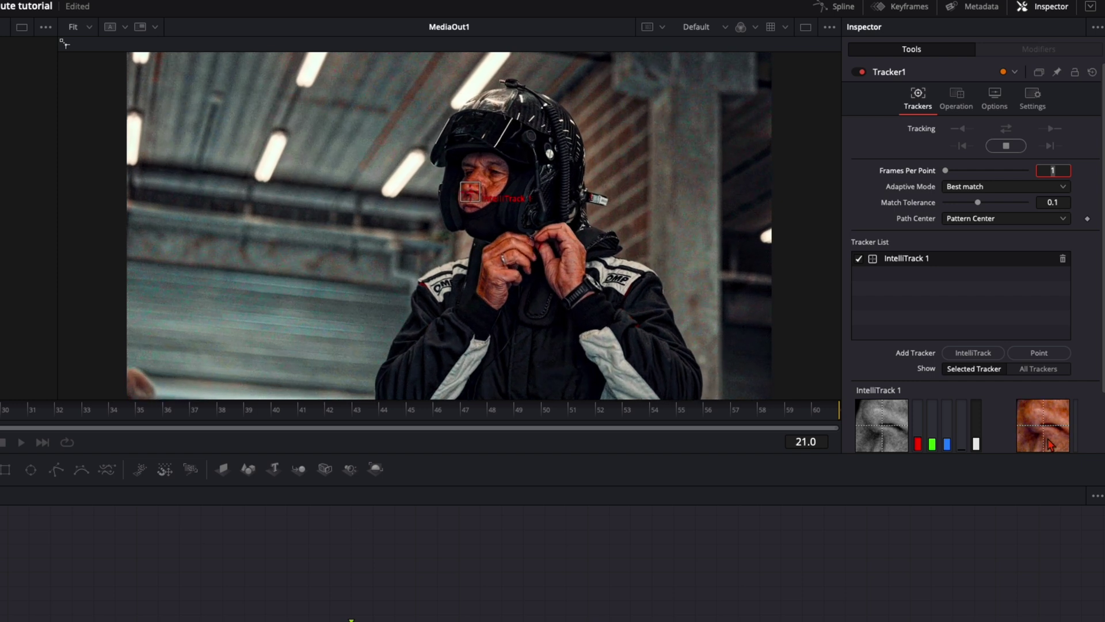
# Step: Set the tracker operation to Match Move with merge BG only
pyautogui.click(956, 96)
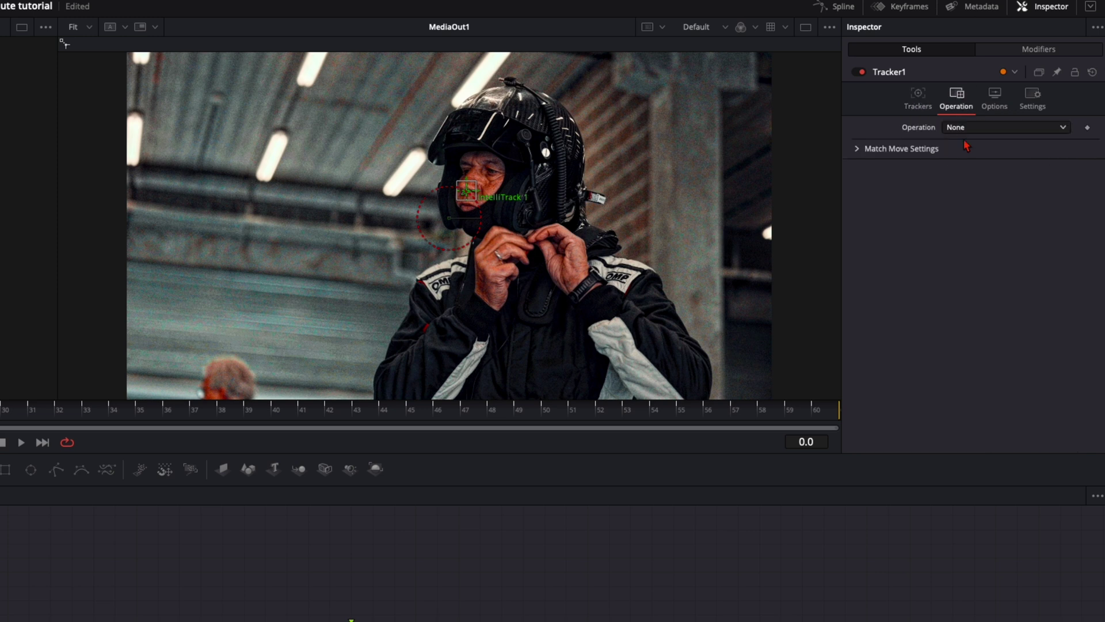
pyautogui.click(970, 128)
pyautogui.click(967, 158)
pyautogui.click(978, 143)
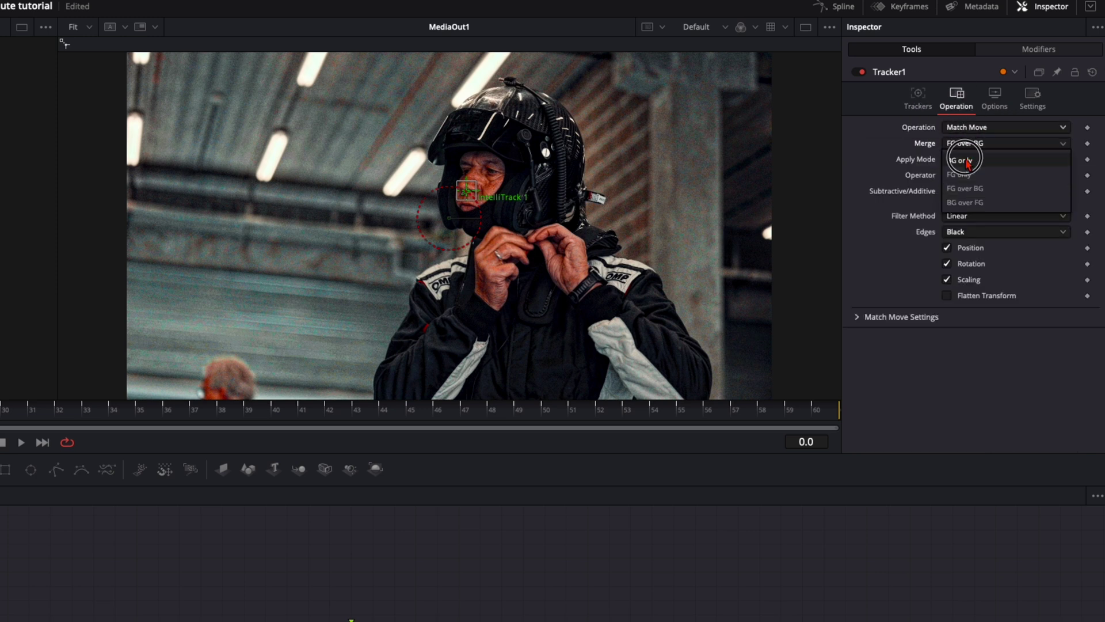
pyautogui.click(966, 165)
# Step: Check the tracked shot and scale the picture up to about 1.09
pyautogui.press('space')
pyautogui.moveTo(144, 405); pyautogui.dragTo(650, 404)
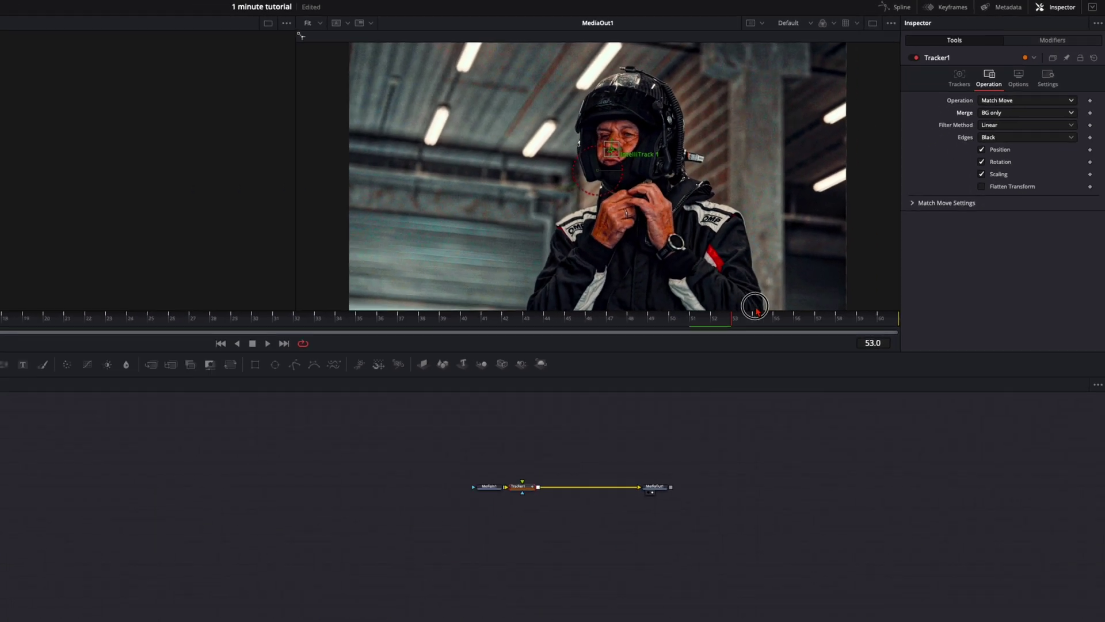
pyautogui.moveTo(756, 311); pyautogui.dragTo(757, 311)
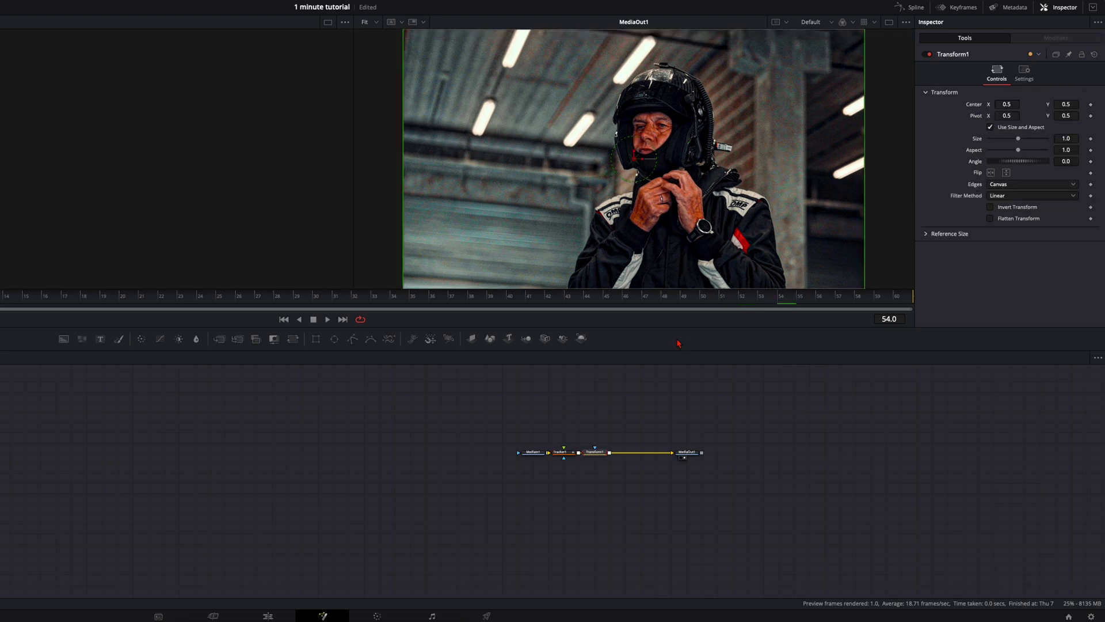
pyautogui.moveTo(1076, 143); pyautogui.dragTo(1085, 144)
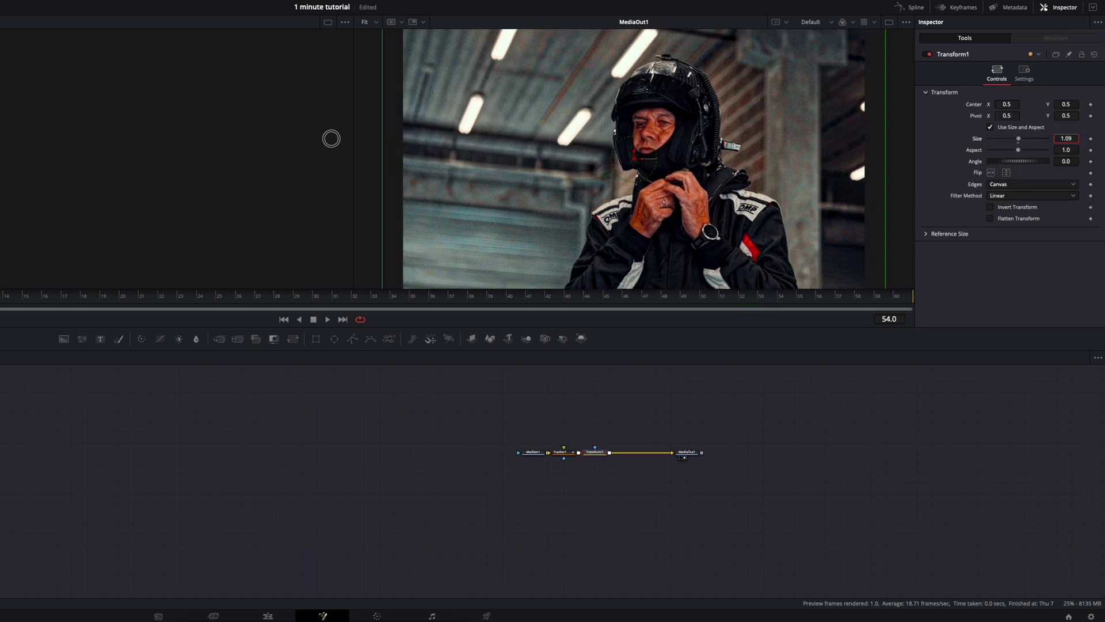
pyautogui.moveTo(675, 296); pyautogui.dragTo(594, 301)
# Step: Back on the Edit page, enable a Linear Dynamic Zoom on Fusion Clip 1, swap it, and preview
pyautogui.click(268, 616)
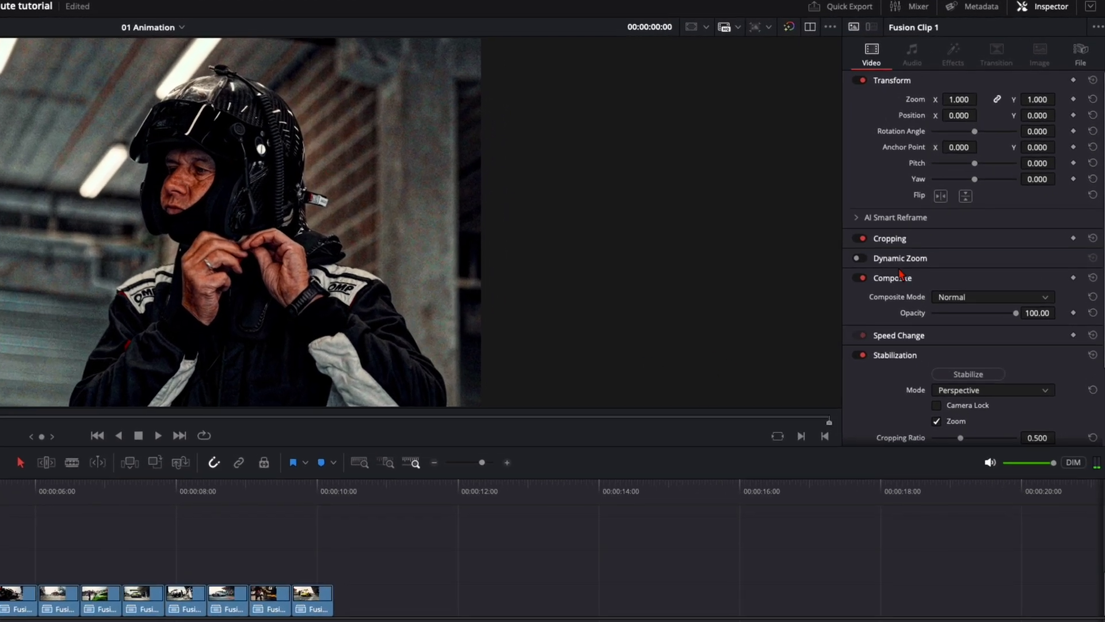
pyautogui.click(857, 259)
pyautogui.click(947, 259)
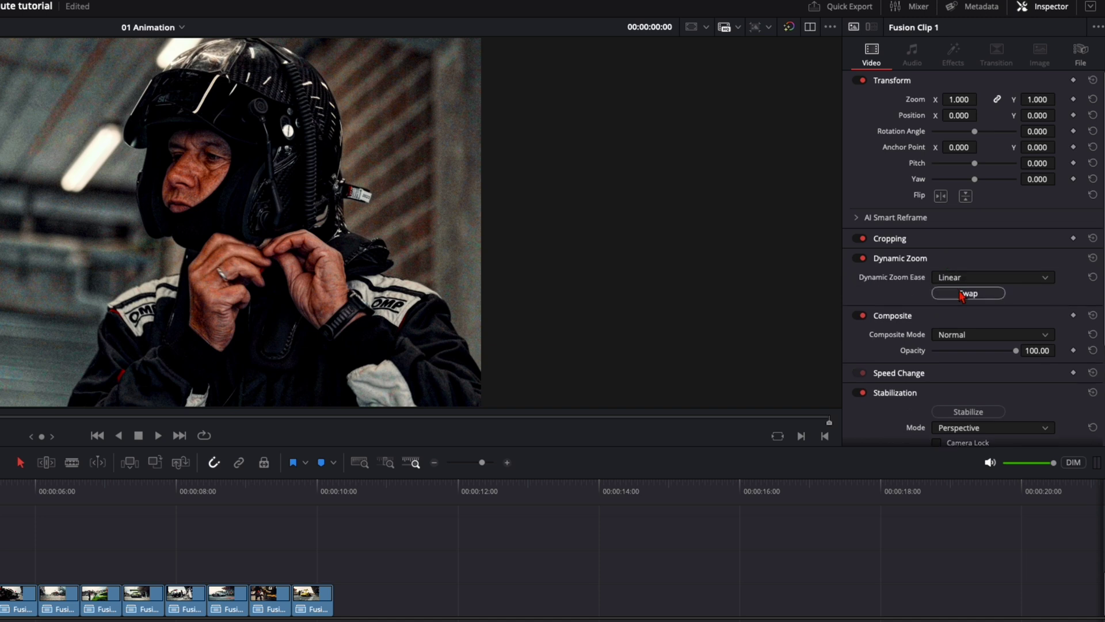
pyautogui.click(968, 293)
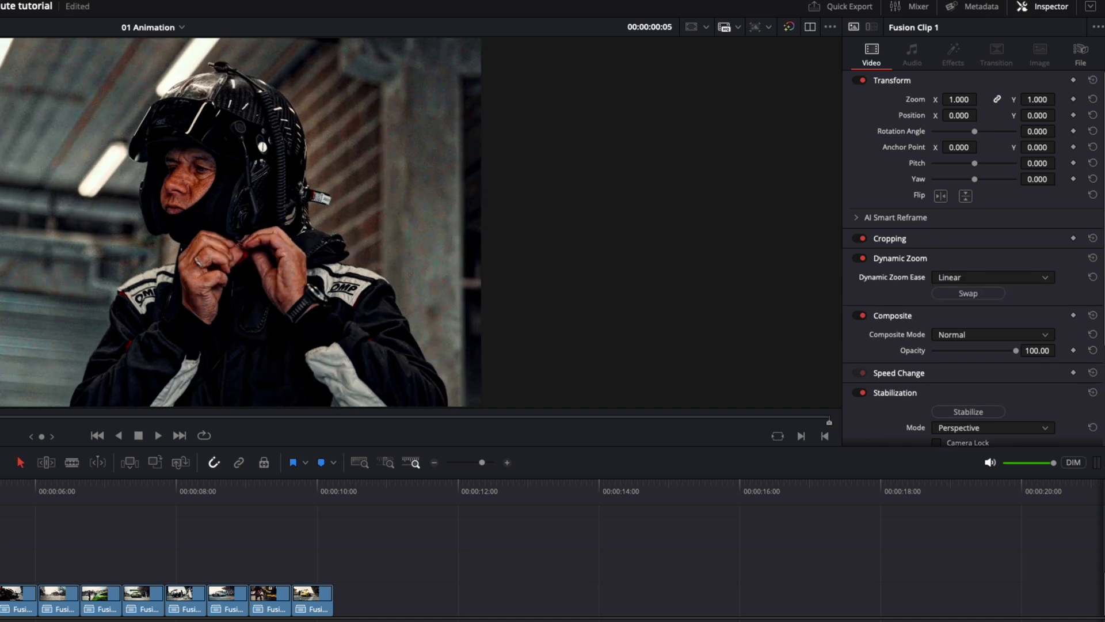
pyautogui.press('space')
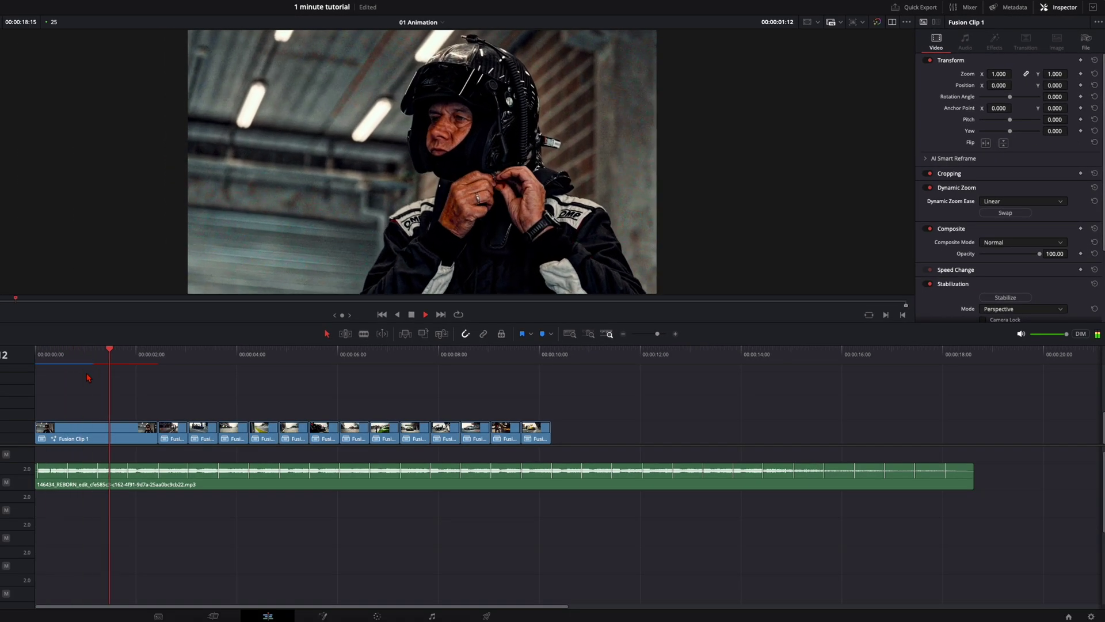
pyautogui.press('space')
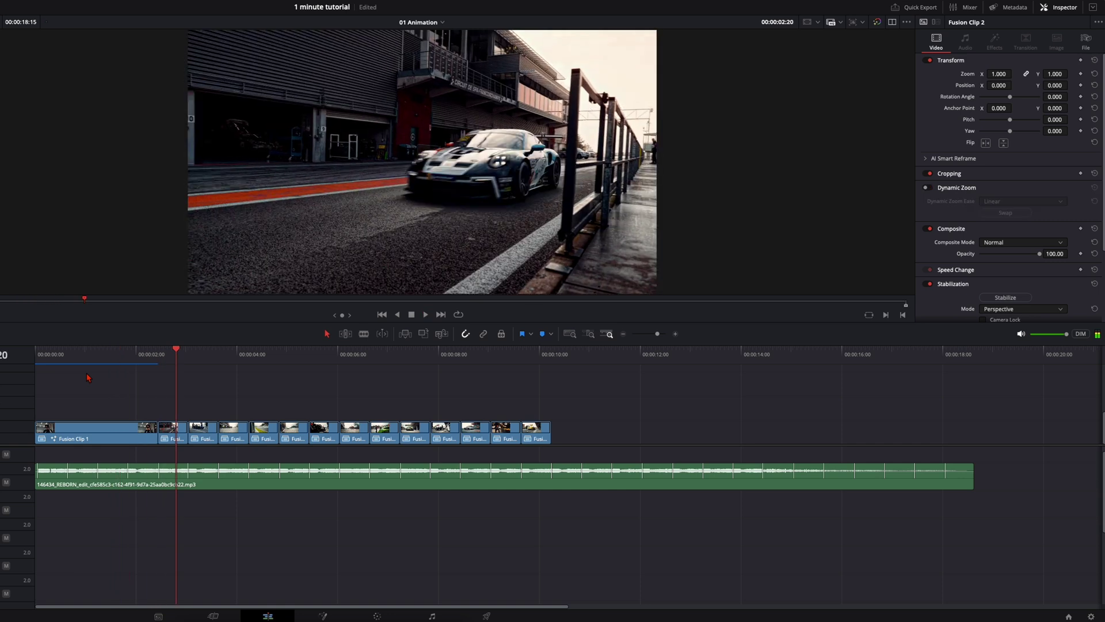
# Step: Open Fusion Clip 2 in Fusion and insert a Transform node between MediaIn1 and MediaOut1
pyautogui.press('Up')
pyautogui.hotkey('ctrl', '=')
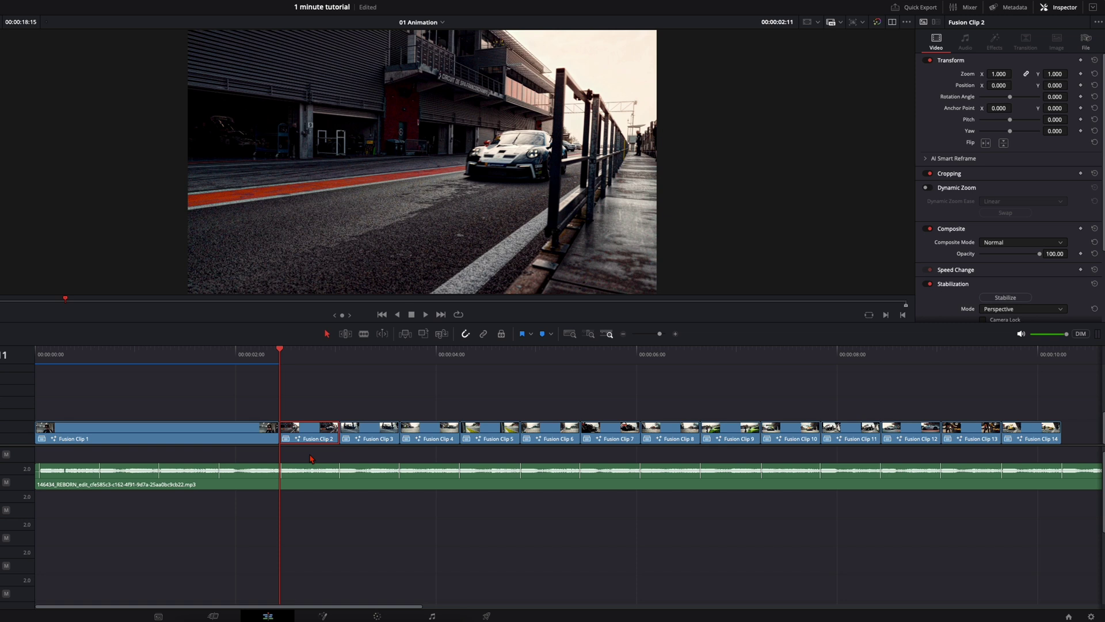
pyautogui.hotkey('shift', '5')
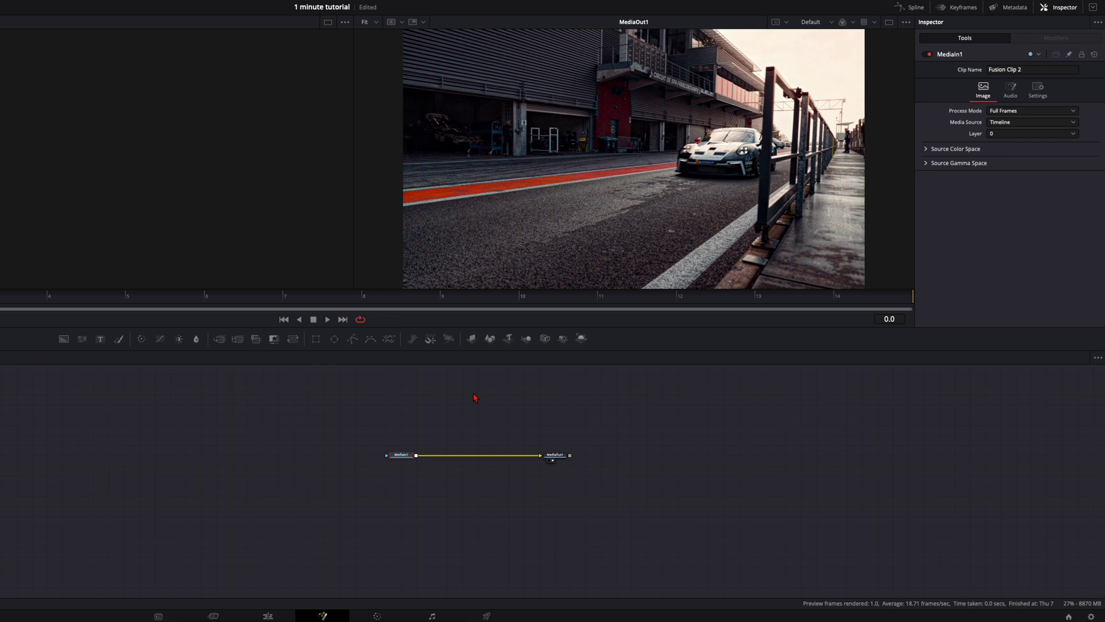
pyautogui.hotkey('shift', 'space')
pyautogui.write('xf')
pyautogui.press('Return')
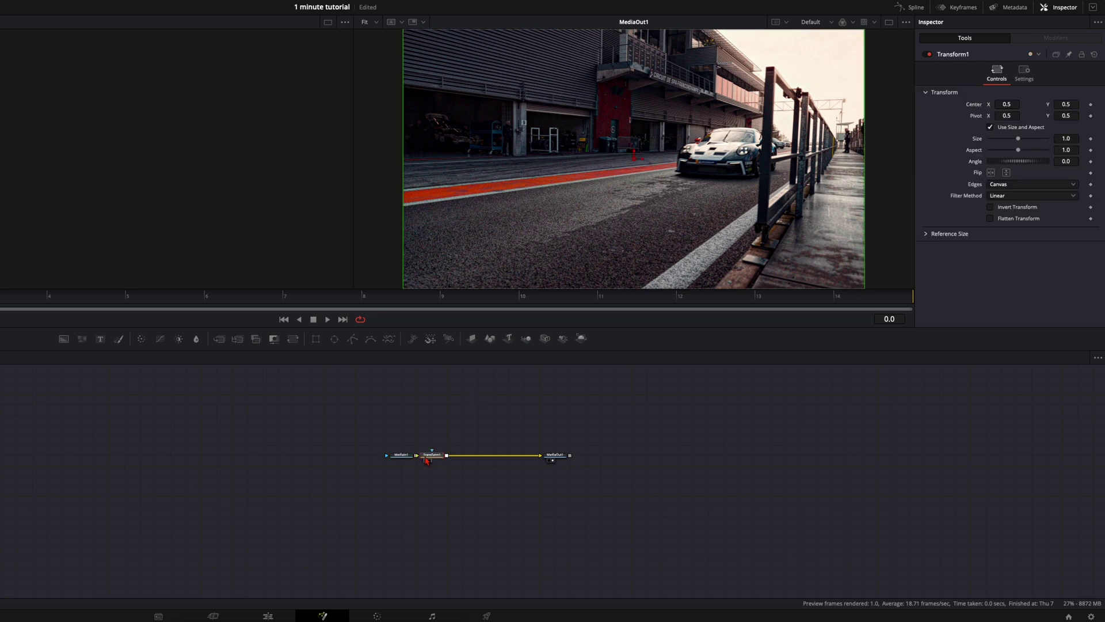
pyautogui.moveTo(422, 455); pyautogui.dragTo(451, 462)
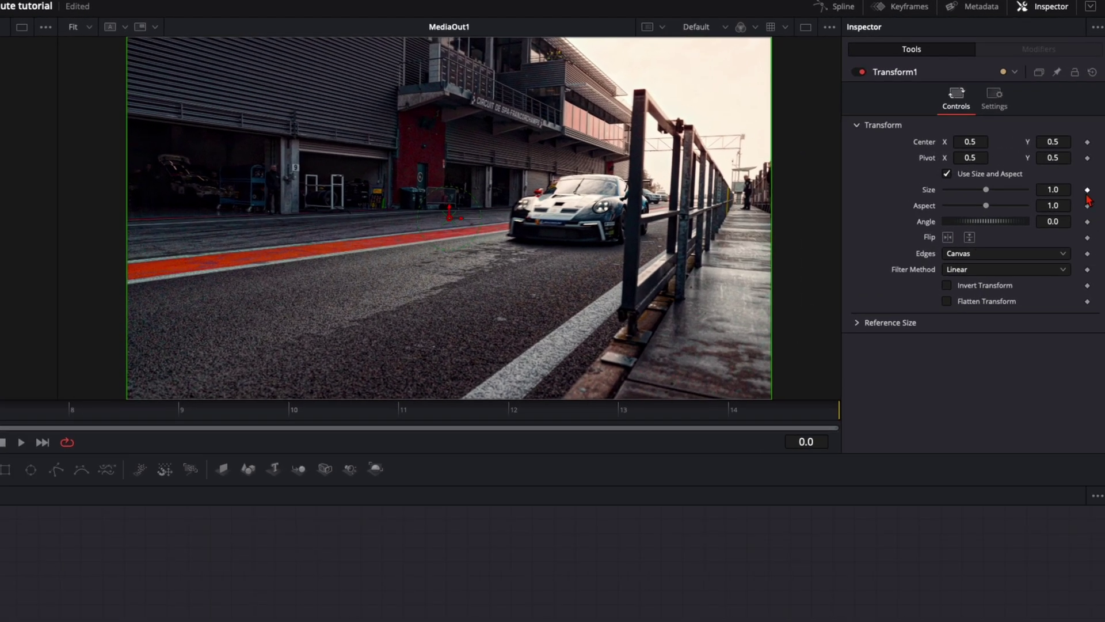
# Step: Keyframe Transform1 Size at the first and last frame (14), and 1.4 at frame 7
pyautogui.click(1090, 139)
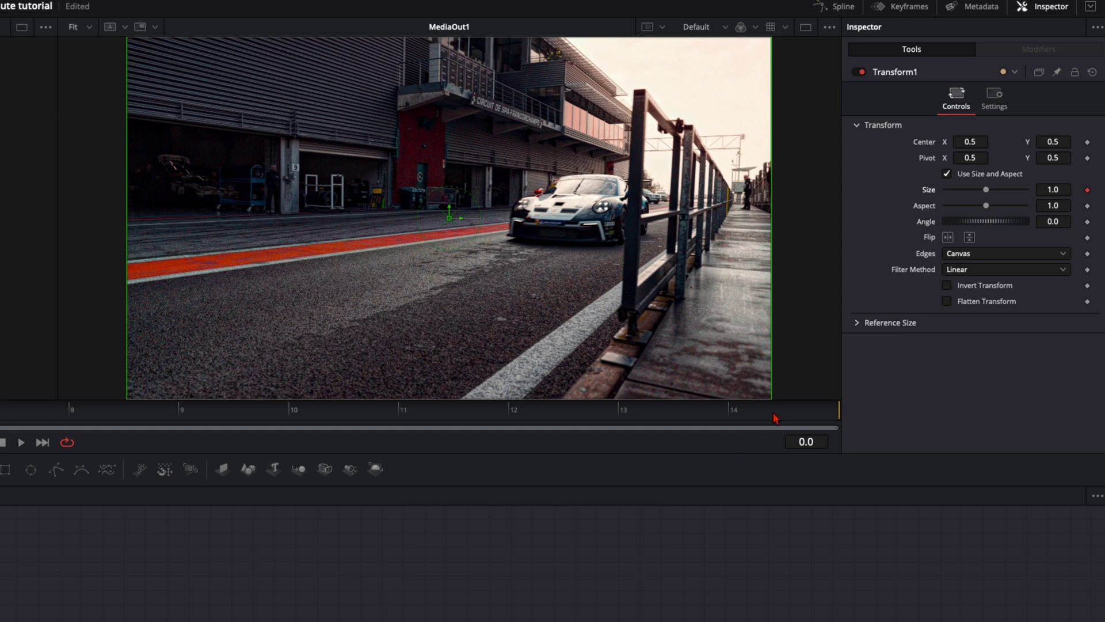
pyautogui.click(825, 407)
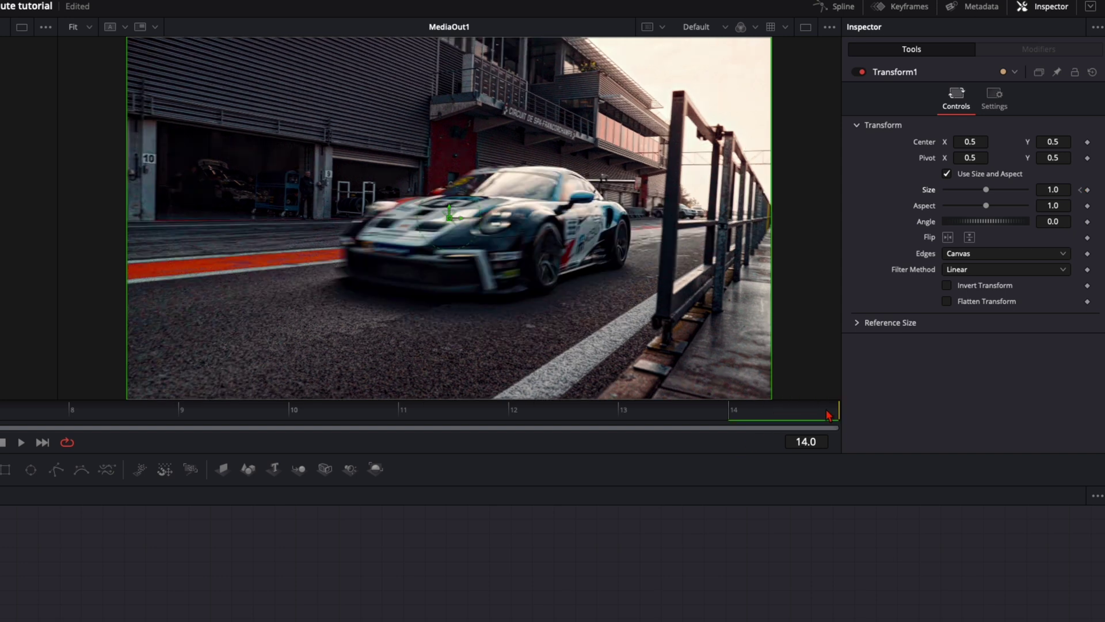
pyautogui.click(1088, 190)
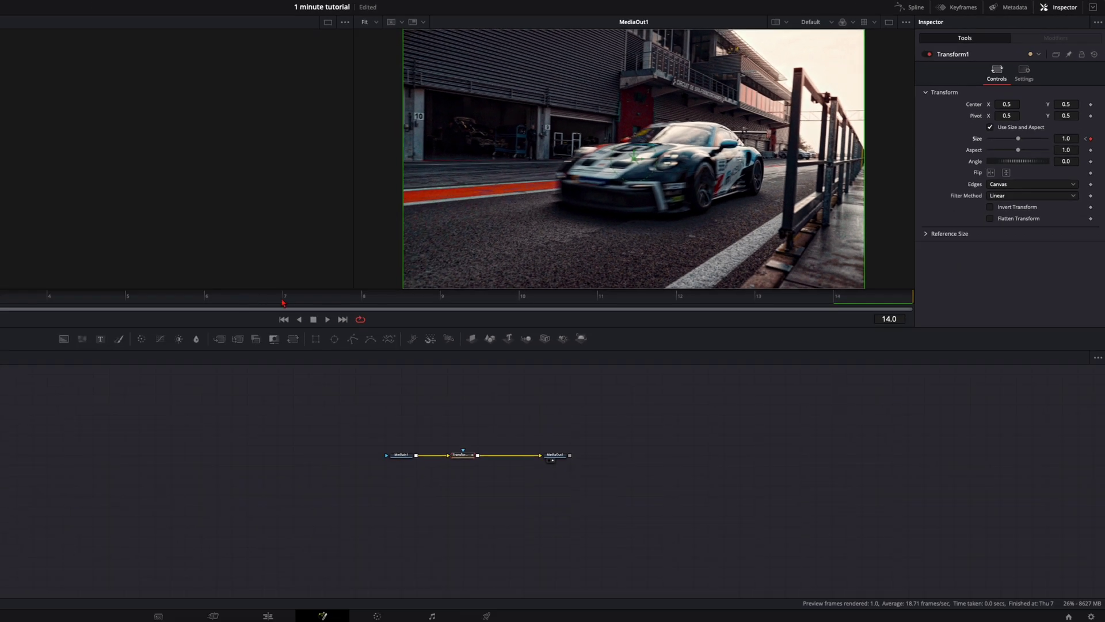
pyautogui.click(283, 301)
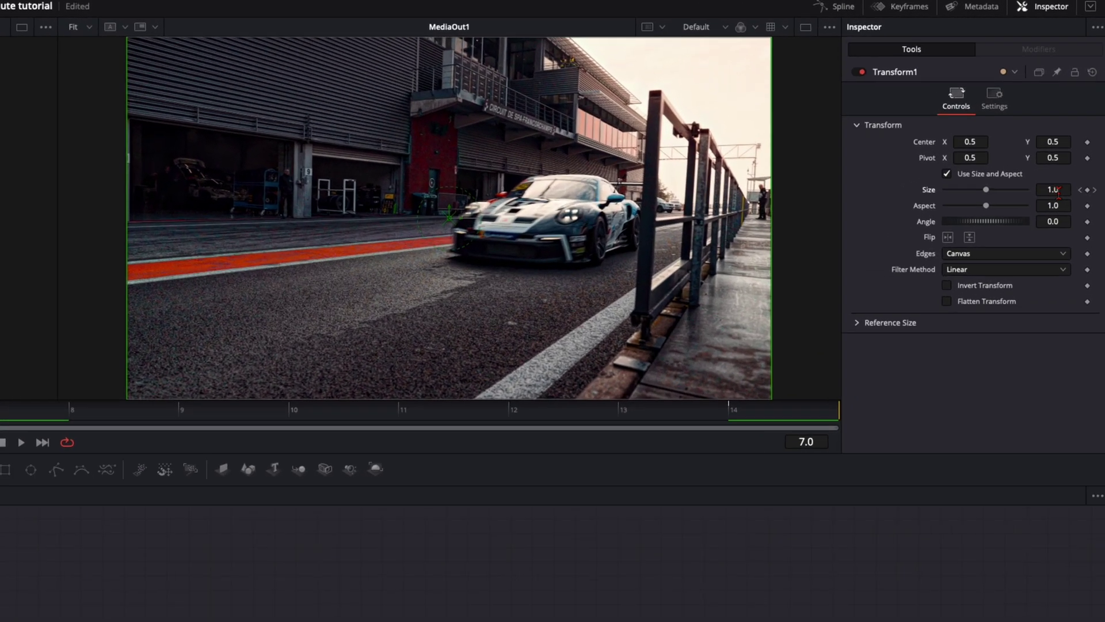
pyautogui.click(1064, 141)
pyautogui.write('1.4')
pyautogui.press('Tab')
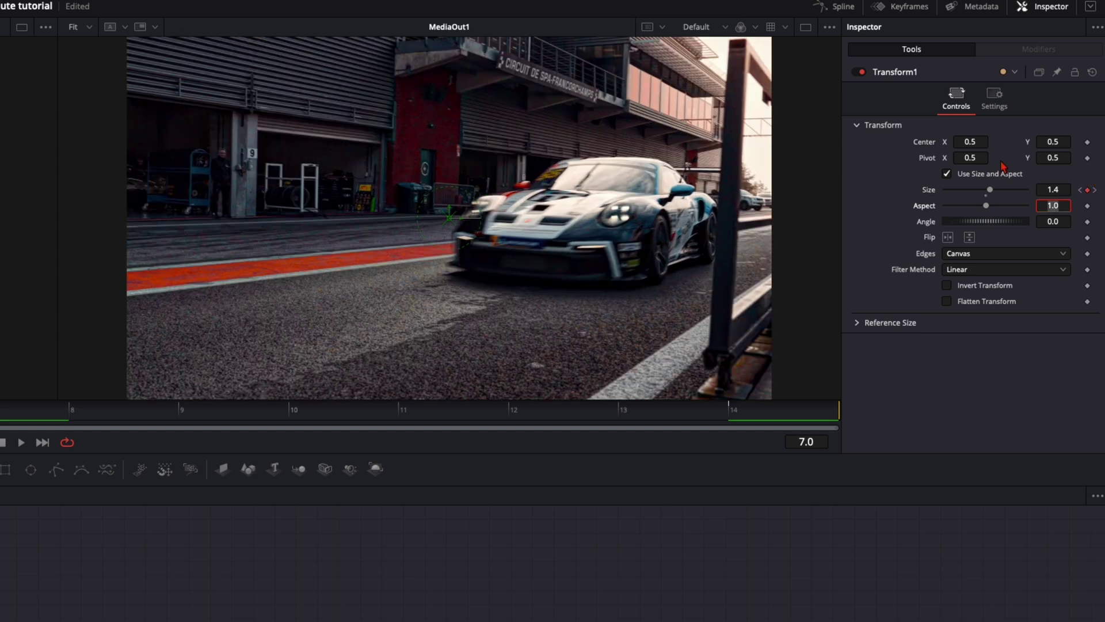
# Step: In the Spline editor, smooth all Transform1 Size keys and steepen both end handles
pyautogui.click(842, 6)
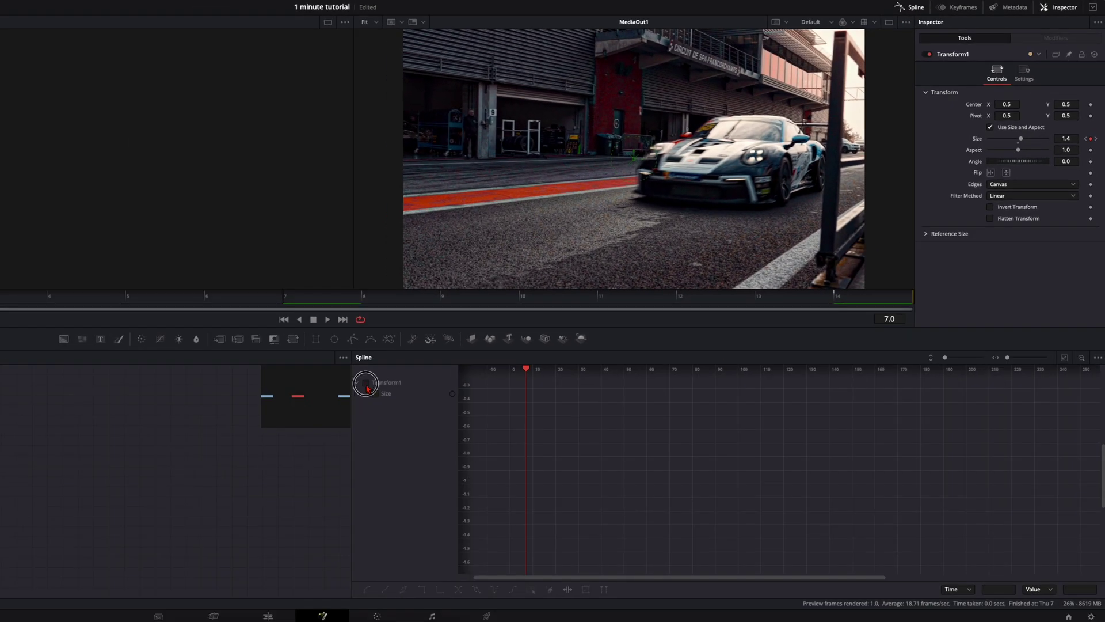
pyautogui.click(367, 383)
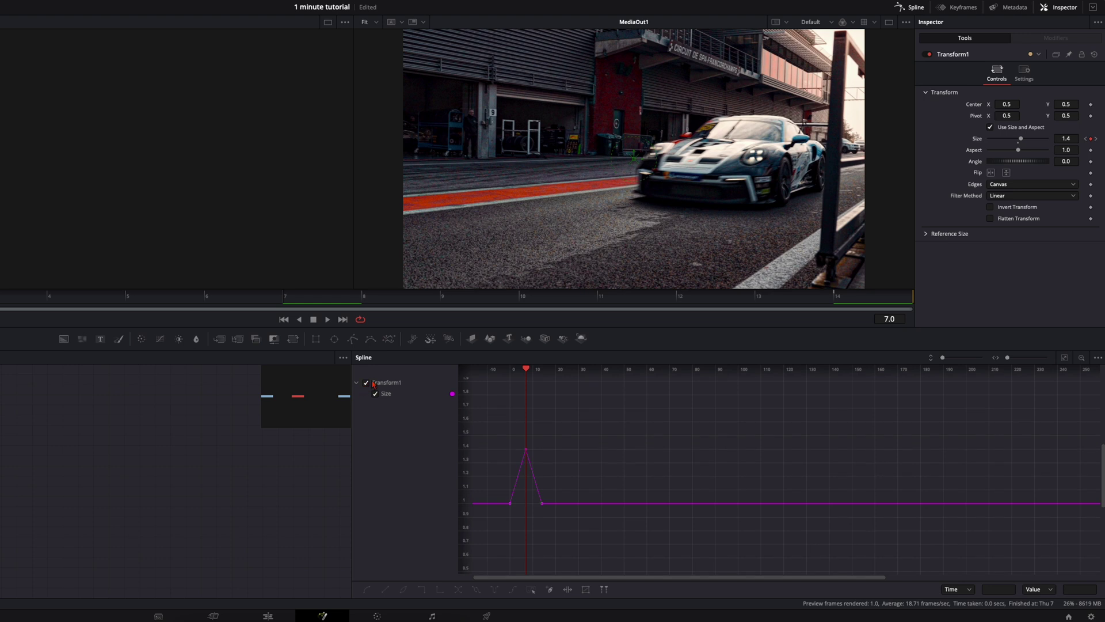
pyautogui.click(1066, 358)
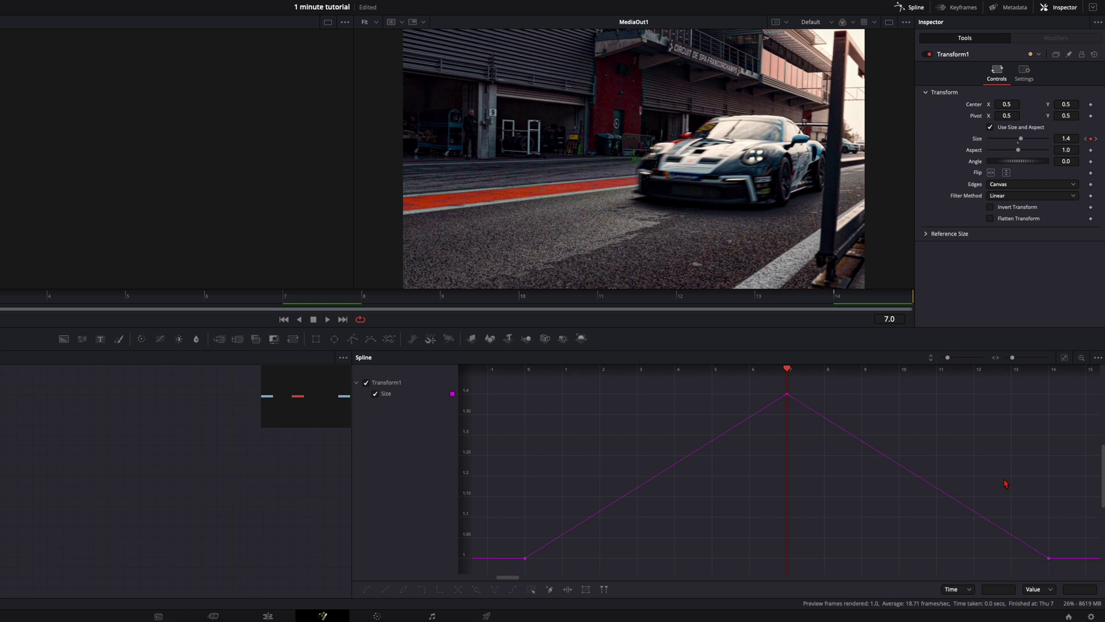
pyautogui.hotkey('ctrl', 'a')
pyautogui.press('s')
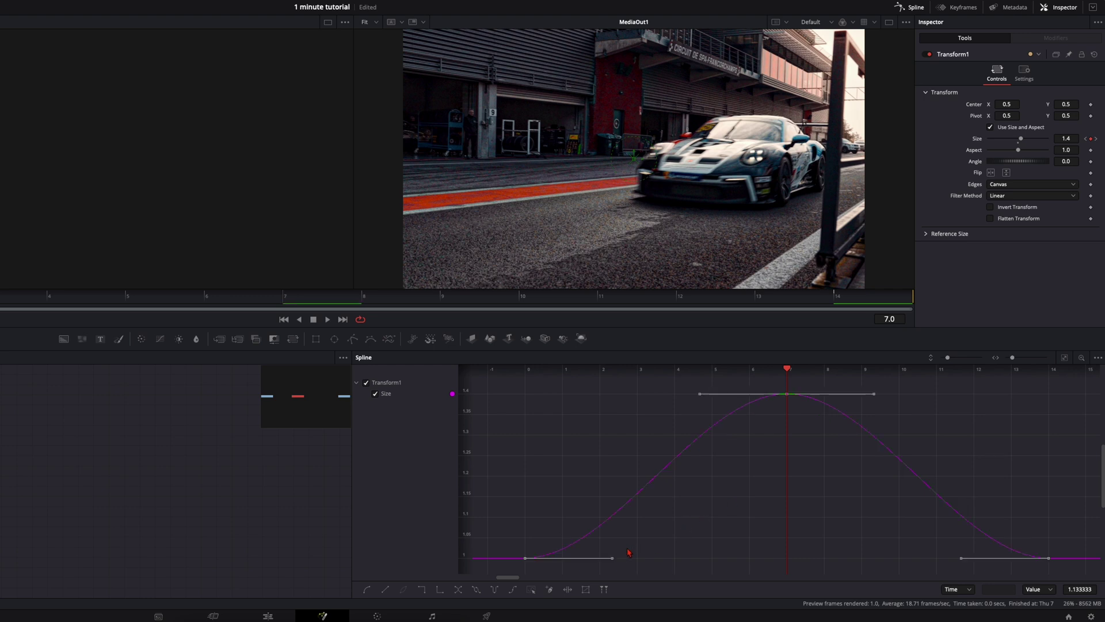
pyautogui.moveTo(613, 558); pyautogui.dragTo(562, 440)
pyautogui.moveTo(961, 557); pyautogui.dragTo(999, 461)
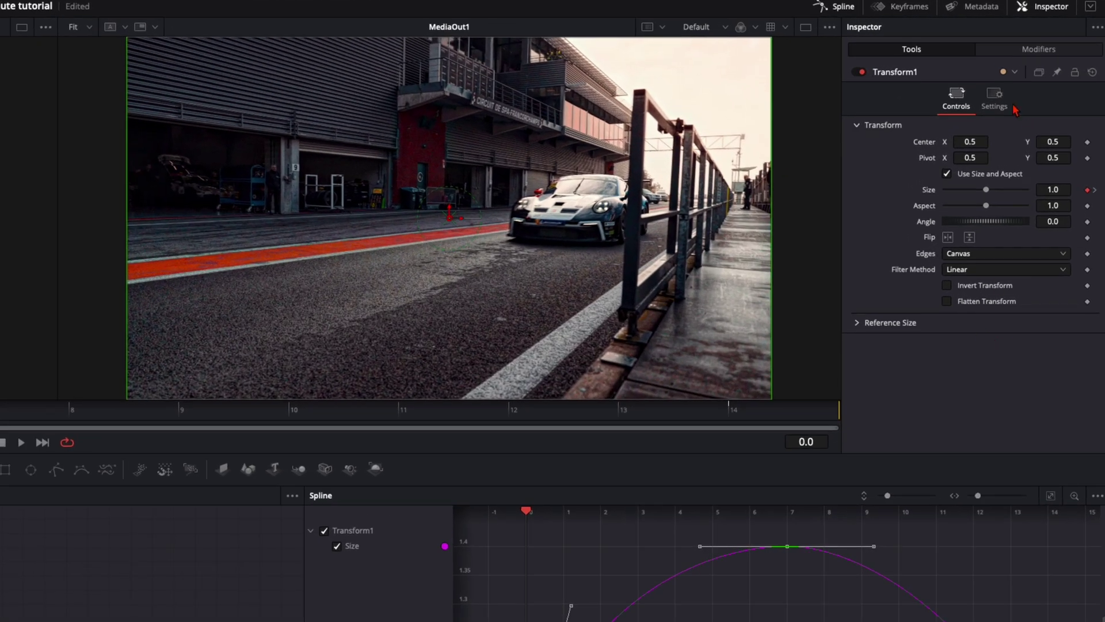
# Step: Enable Motion Blur in Transform1's Settings and raise Shutter Angle from 180 to 230
pyautogui.click(995, 99)
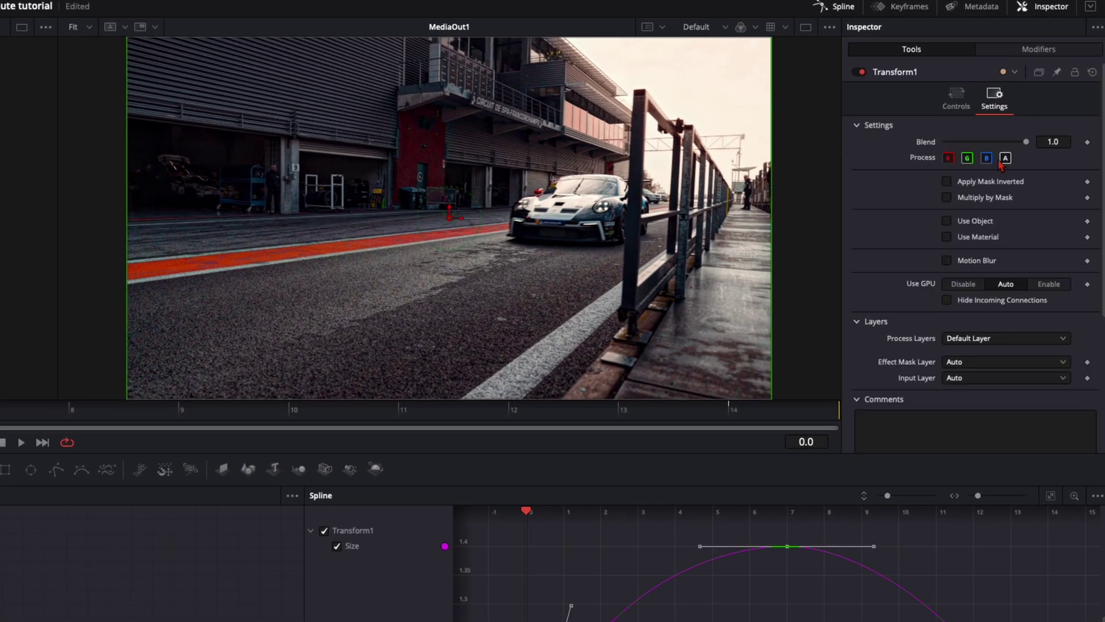
pyautogui.click(947, 261)
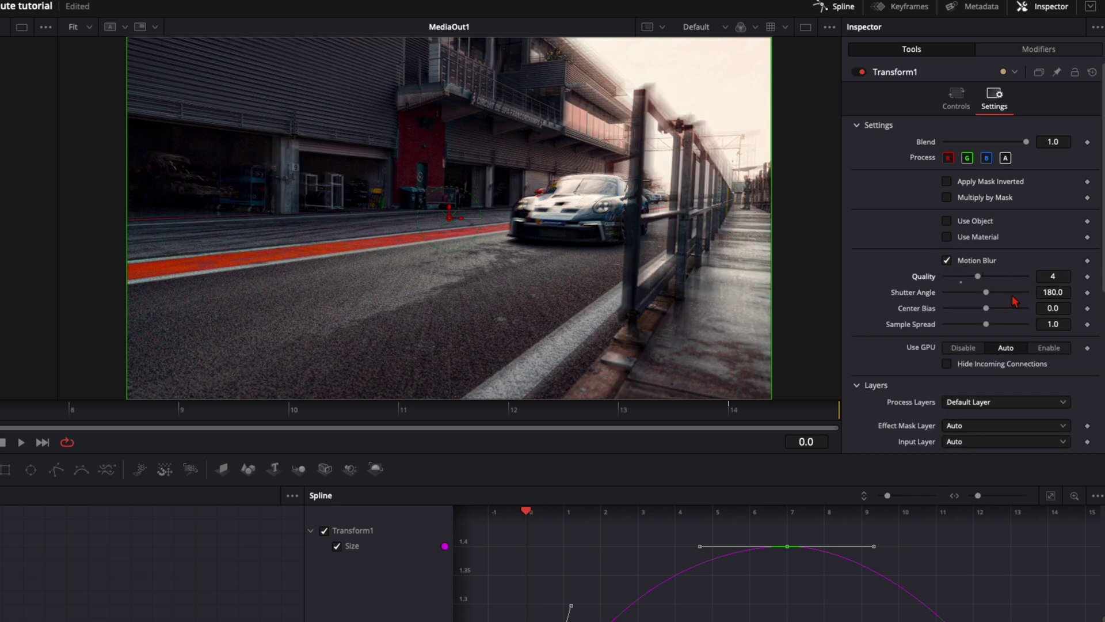
pyautogui.moveTo(986, 292); pyautogui.dragTo(997, 293)
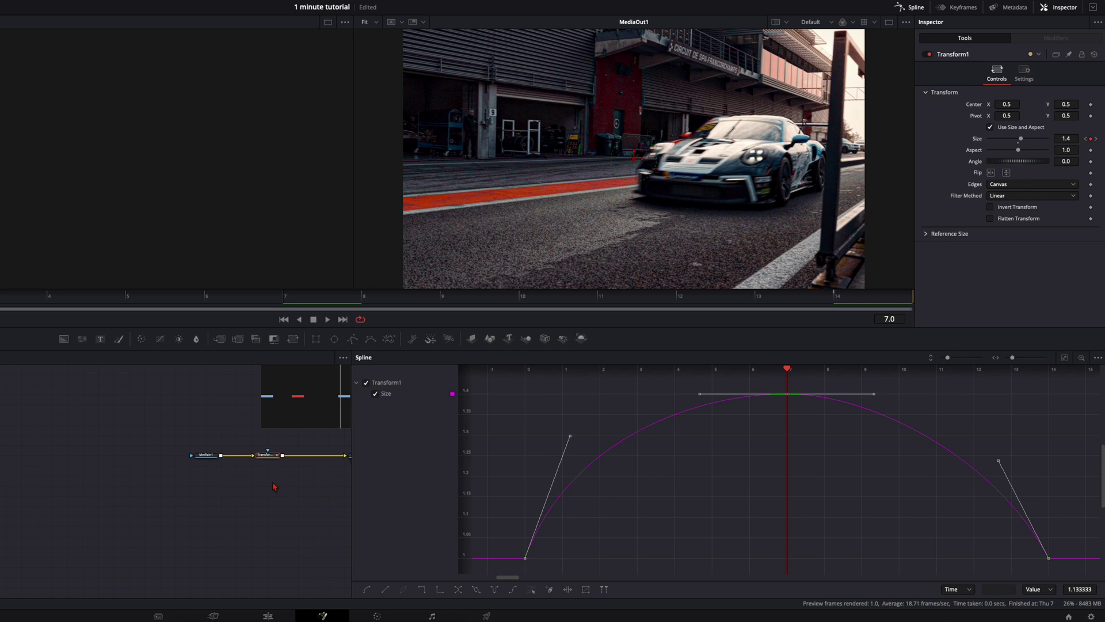
# Step: On the Edit page, play the zoom transition across Fusion Clips 2 and 3
pyautogui.click(268, 615)
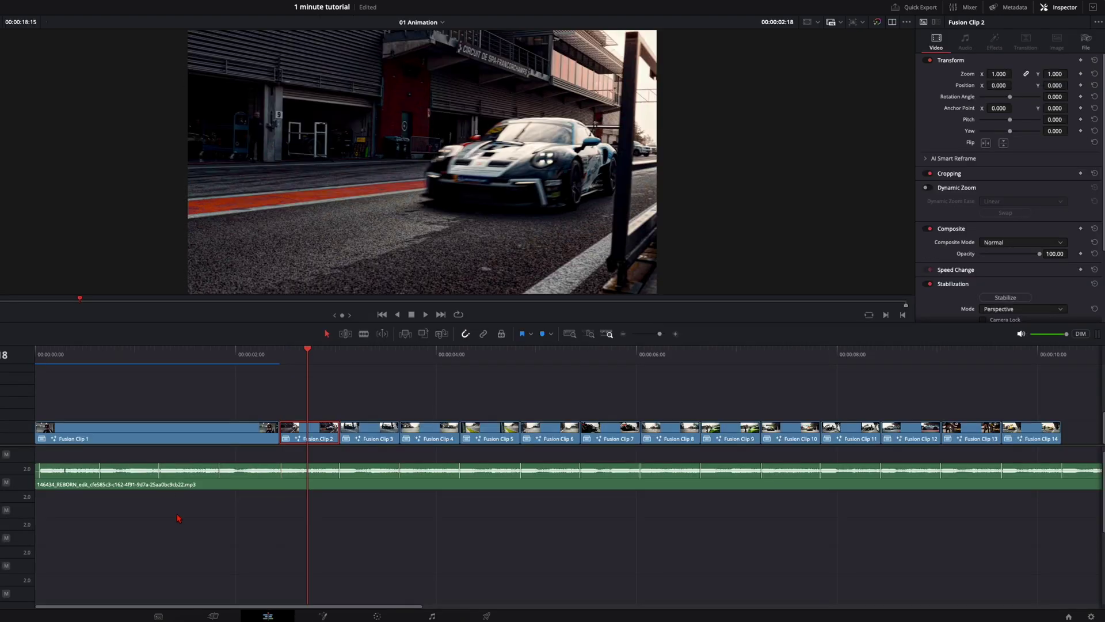
pyautogui.click(279, 357)
pyautogui.hotkey('ctrl', '=')
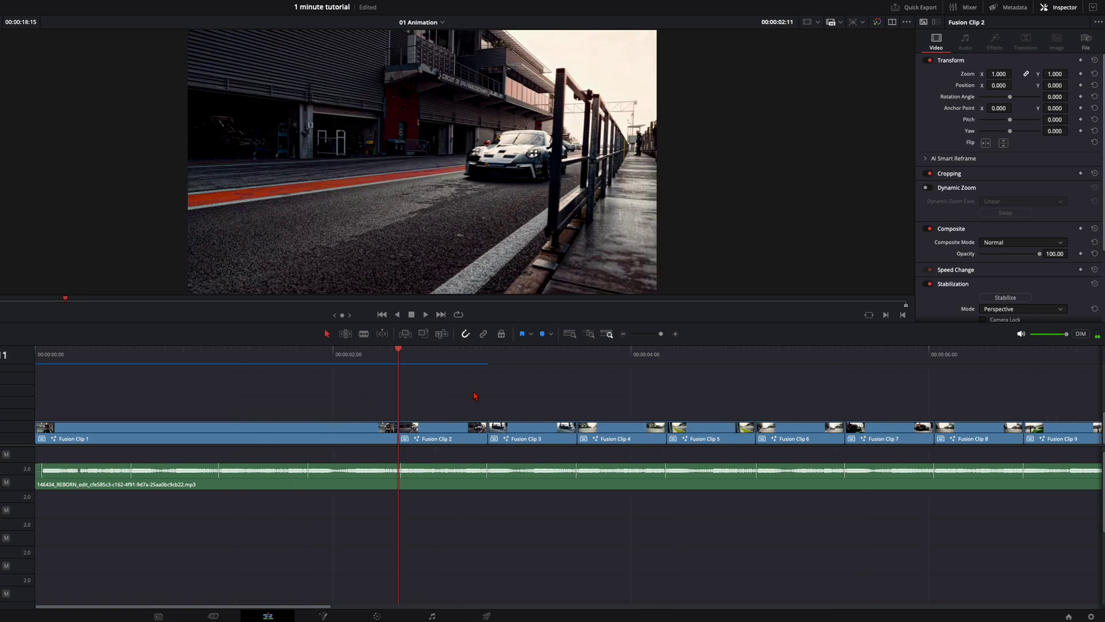
pyautogui.press('space')
pyautogui.click(396, 366)
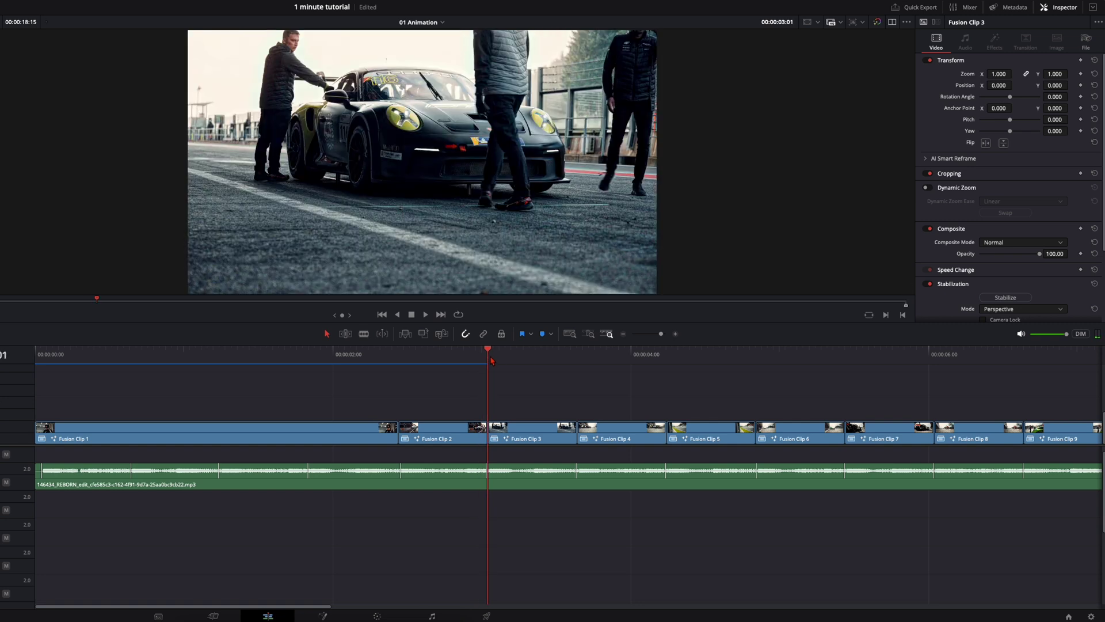
pyautogui.click(519, 440)
pyautogui.click(399, 357)
pyautogui.click(460, 439)
pyautogui.hscroll(5, 459, 438)
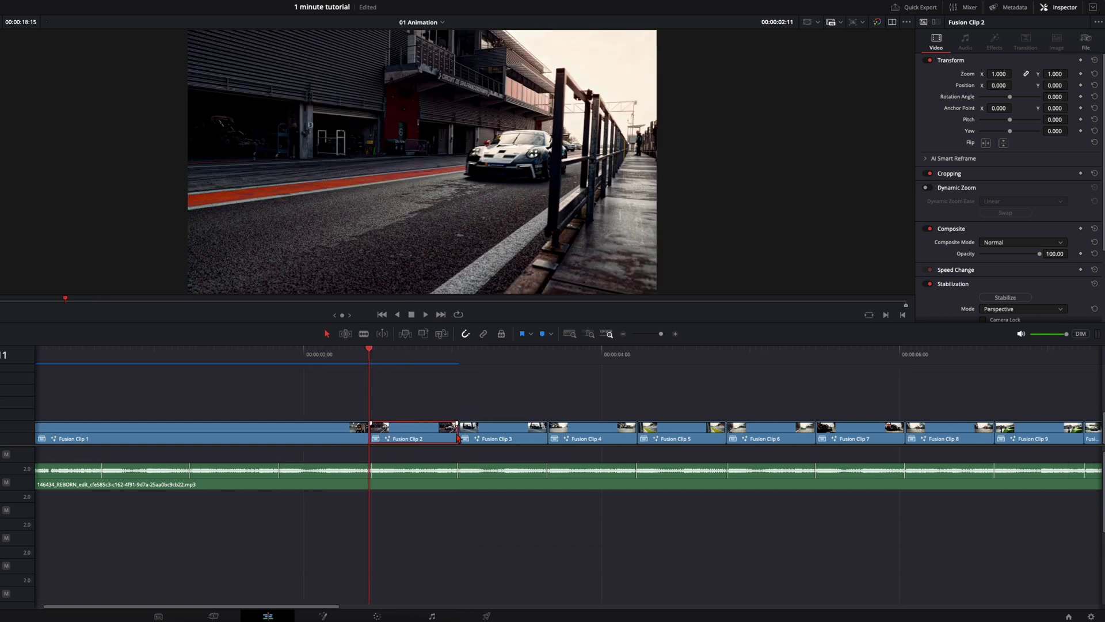
# Step: Select Fusion Clip 4, jump to its start and open it in Fusion
pyautogui.click(242, 436)
pyautogui.click(304, 435)
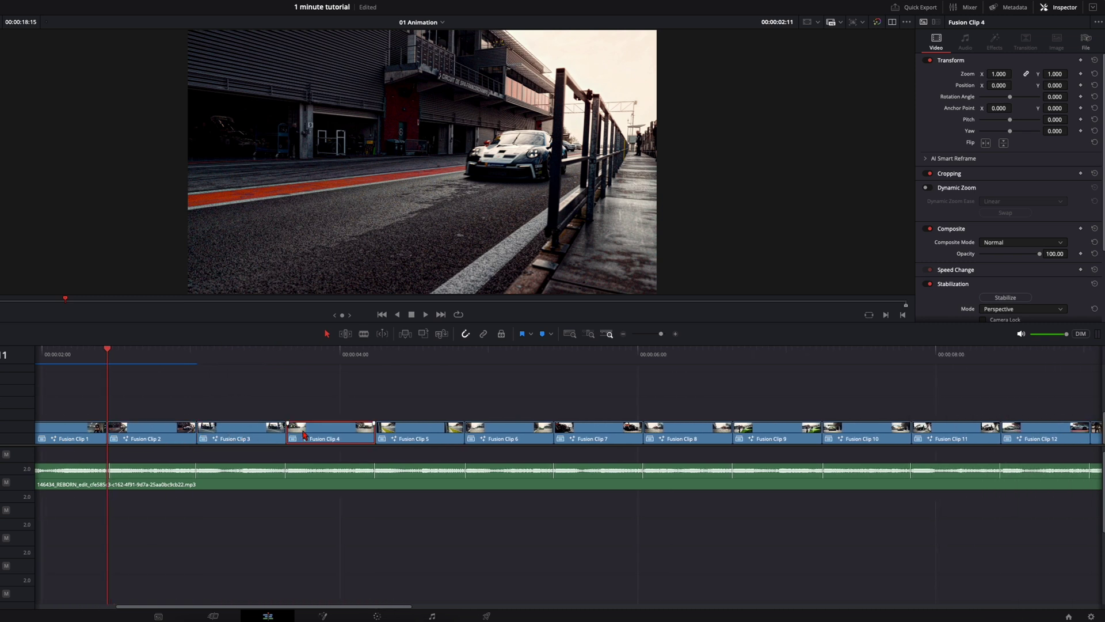
pyautogui.press('Down')
pyautogui.press('Down')
pyautogui.press('Down')
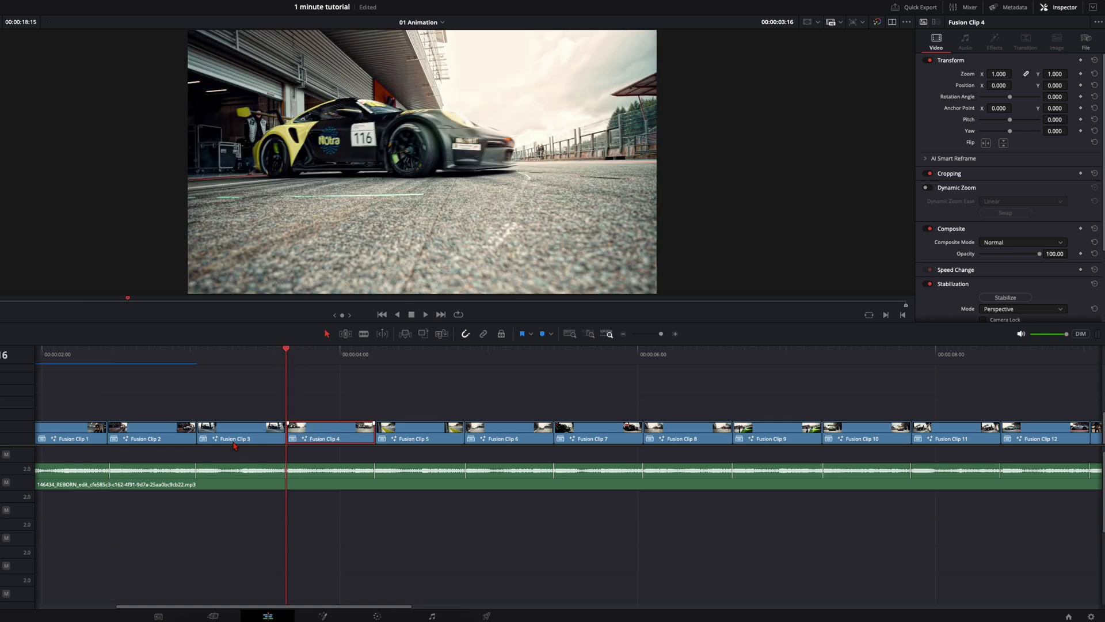
pyautogui.hotkey('shift', '5')
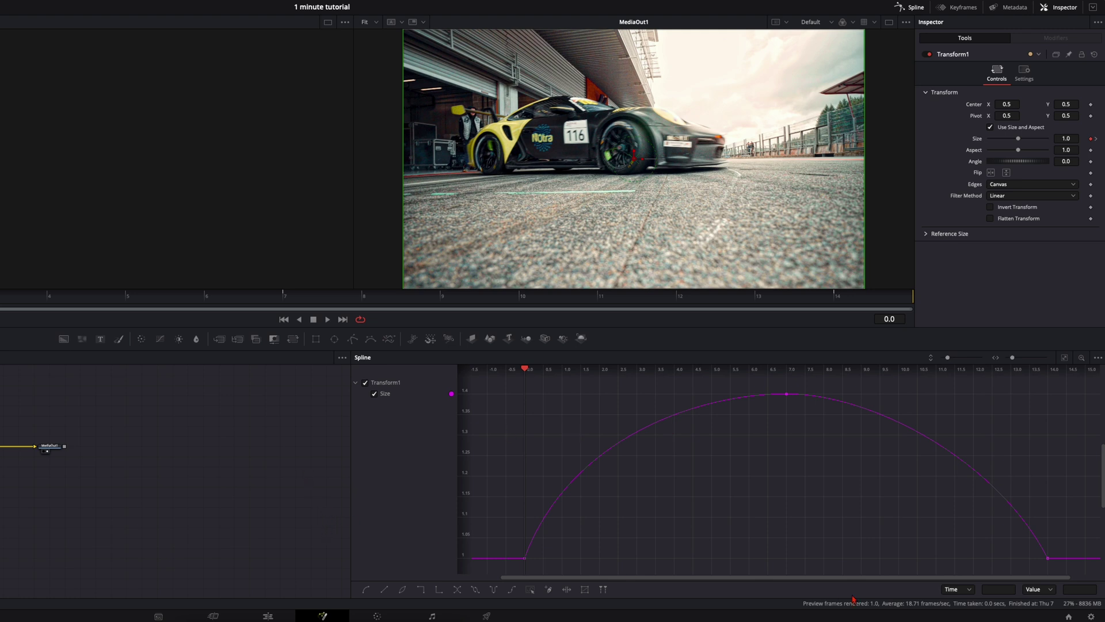
# Step: Box-select Fusion Clip 4's end Size keyframe and drag it from frame 14 to frame 10
pyautogui.moveTo(1047, 532); pyautogui.dragTo(915, 486)
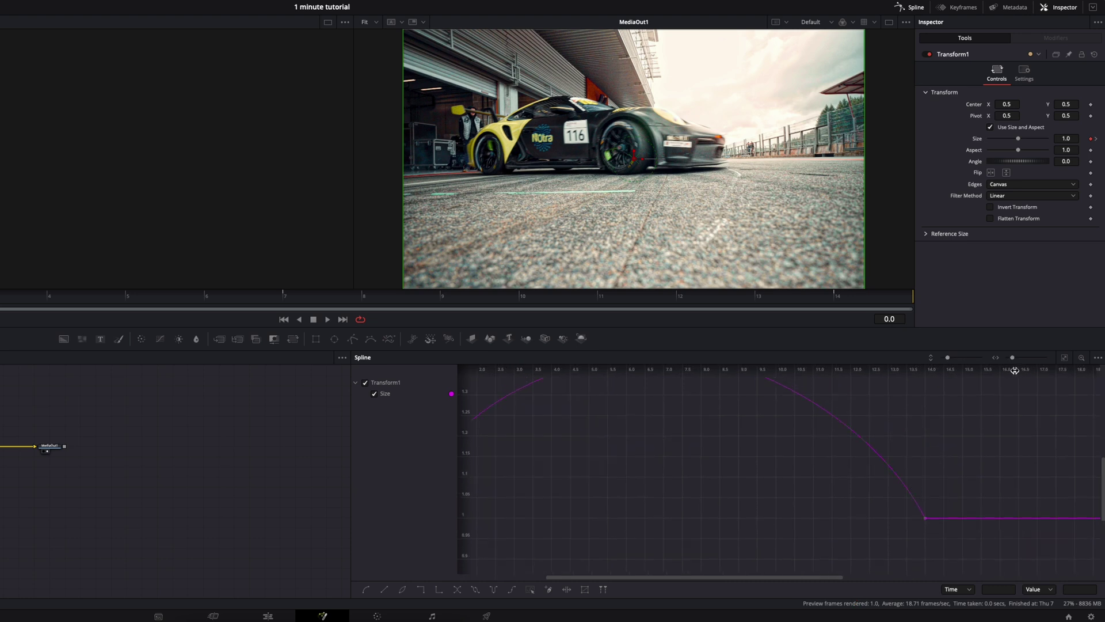
pyautogui.moveTo(949, 541); pyautogui.dragTo(920, 513)
pyautogui.moveTo(924, 520)
pyautogui.mouseDown()
pyautogui.moveTo(780, 517)
pyautogui.moveTo(949, 513)
pyautogui.moveTo(921, 514)
pyautogui.mouseUp()
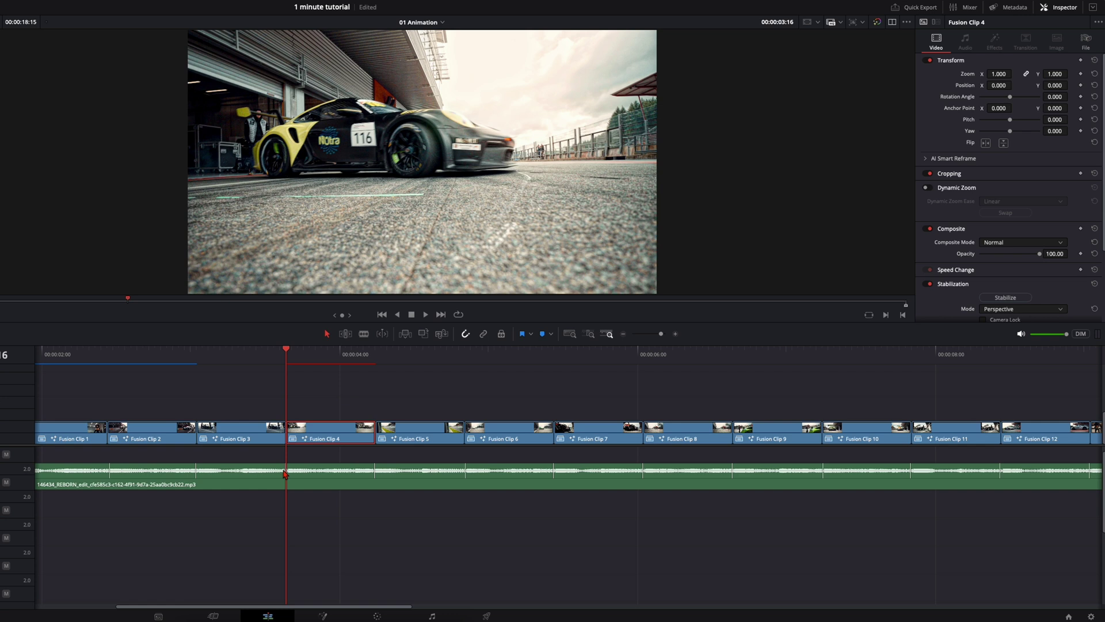
# Step: Select Fusion Clip 6 and inspect its composition on the Fusion page
pyautogui.hscroll(3, 348, 467)
pyautogui.click(309, 438)
pyautogui.click(387, 443)
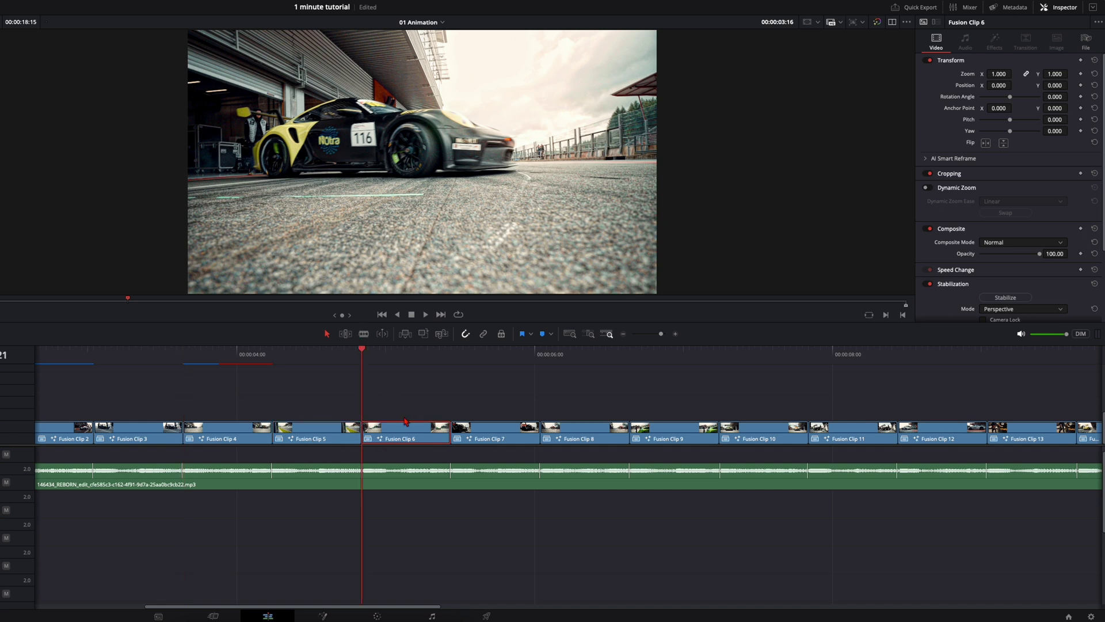
pyautogui.click(362, 352)
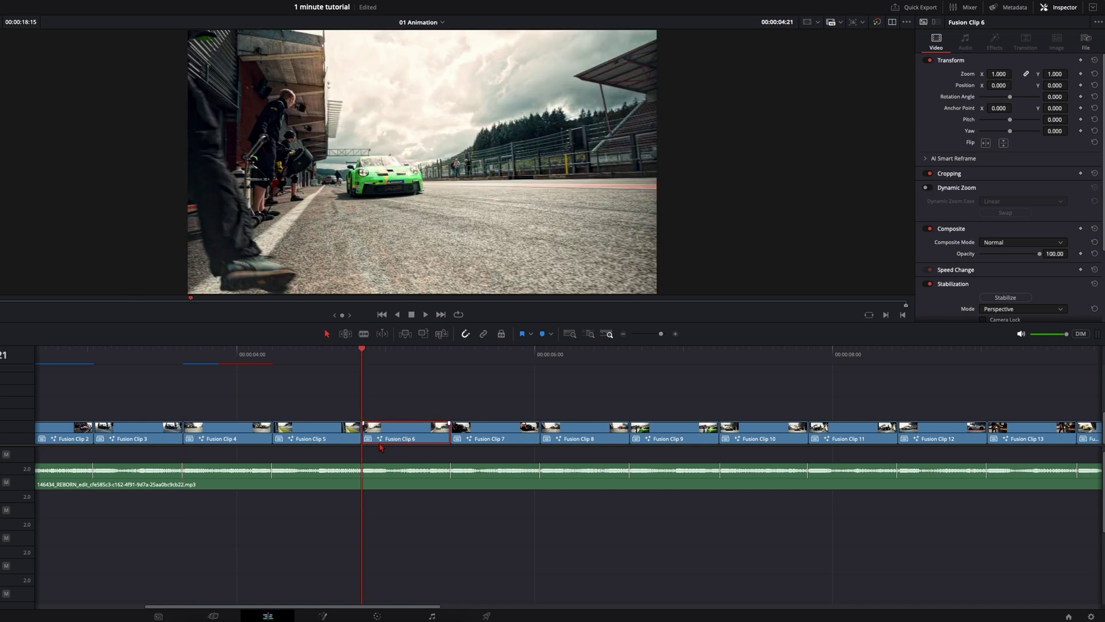
pyautogui.hotkey('shift', '5')
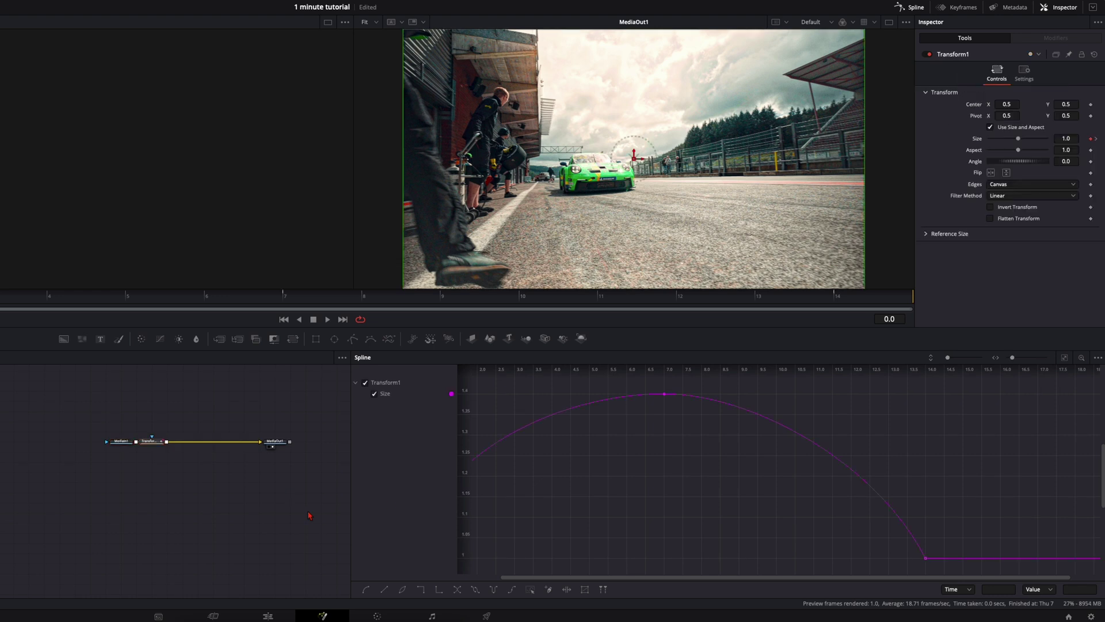
# Step: Inspect Fusion Clip 8's composition on the Fusion page
pyautogui.click(268, 616)
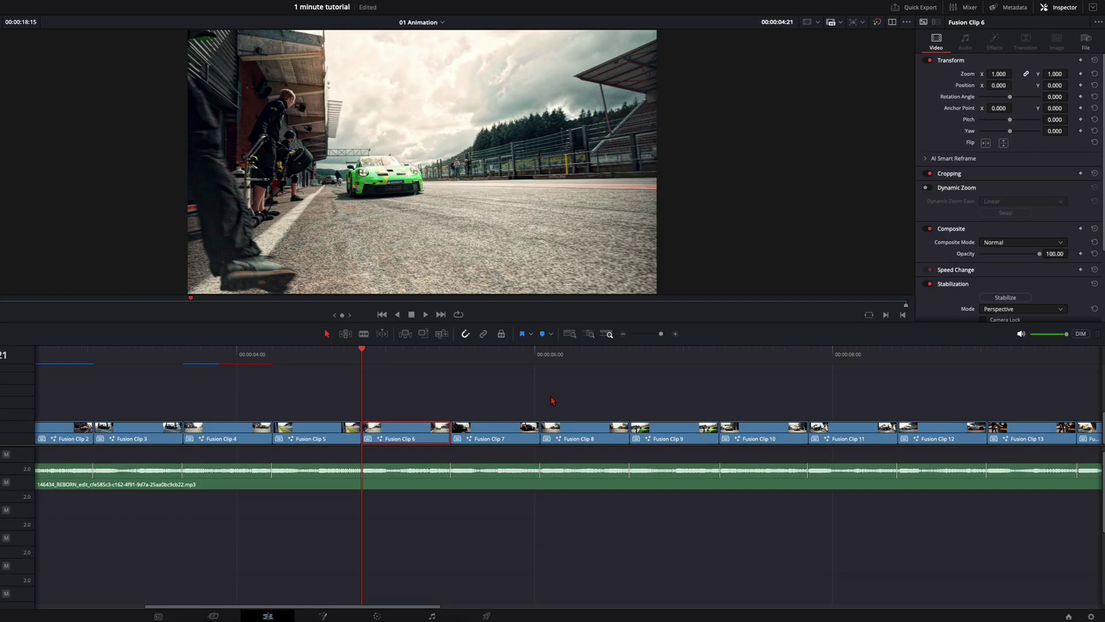
pyautogui.click(541, 352)
pyautogui.click(572, 438)
pyautogui.hotkey('shift', '5')
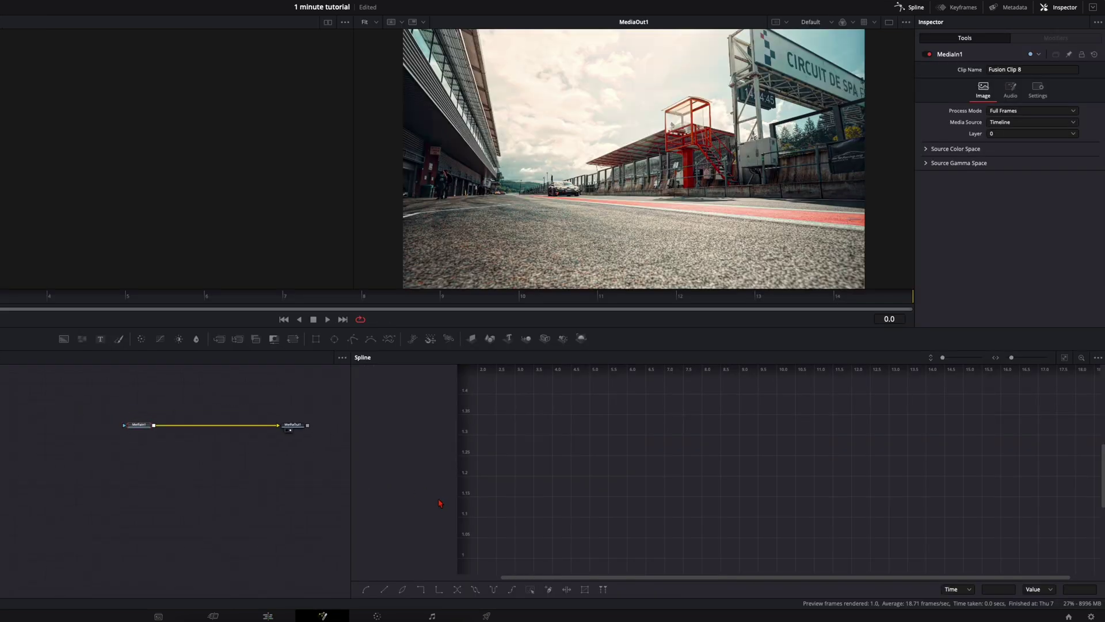
# Step: Inspect Fusion Clip 10's zoom, then fit the whole edit into the timeline view
pyautogui.click(268, 616)
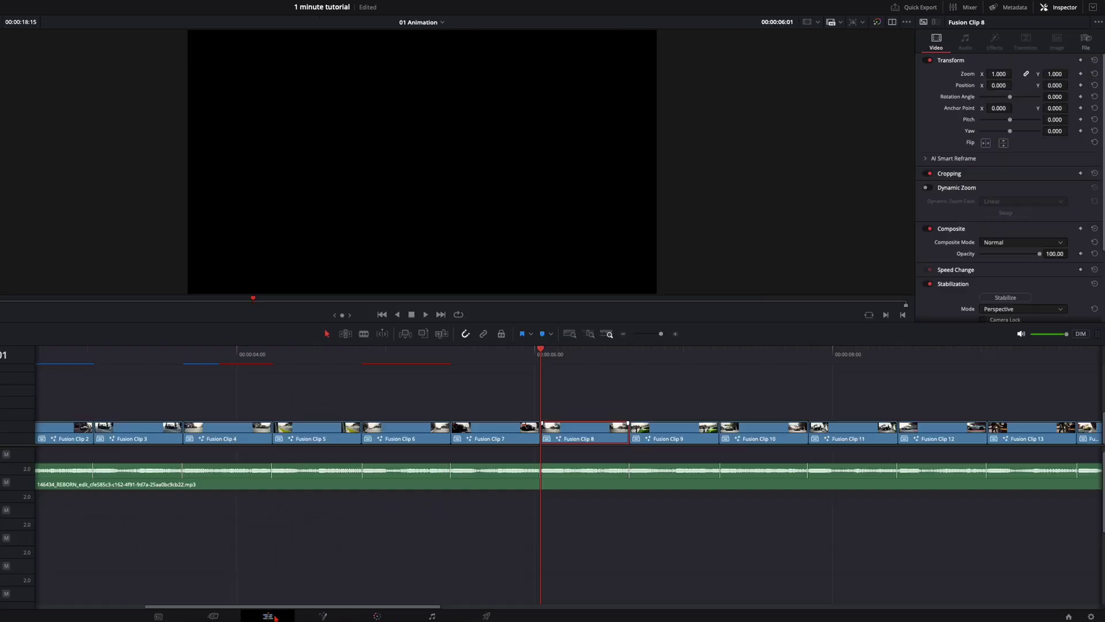
pyautogui.click(713, 358)
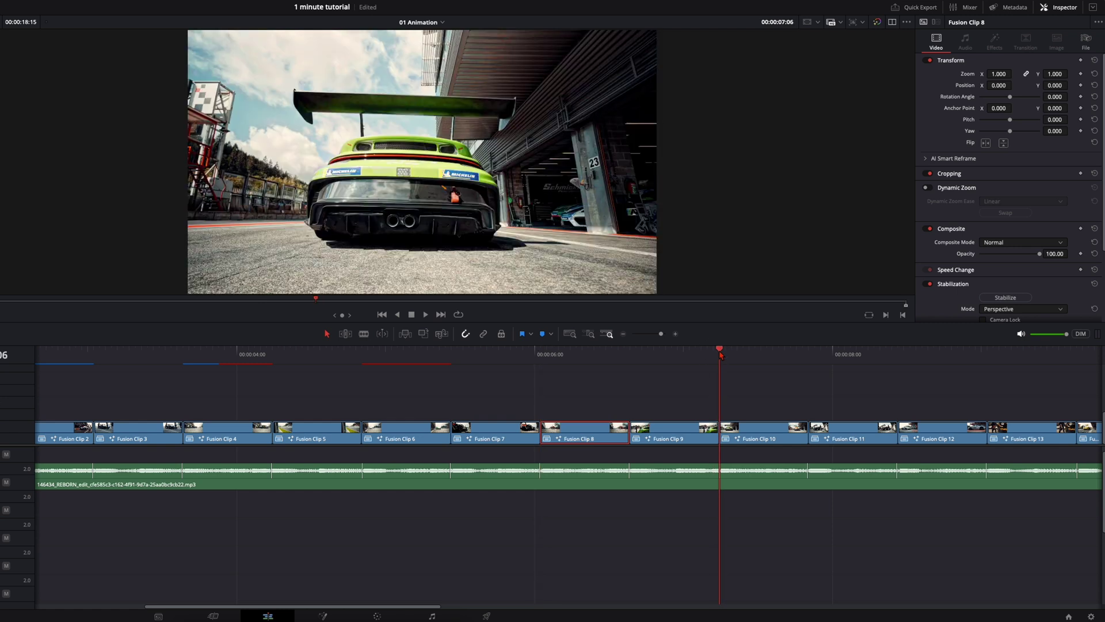
pyautogui.click(762, 435)
pyautogui.hotkey('shift', '5')
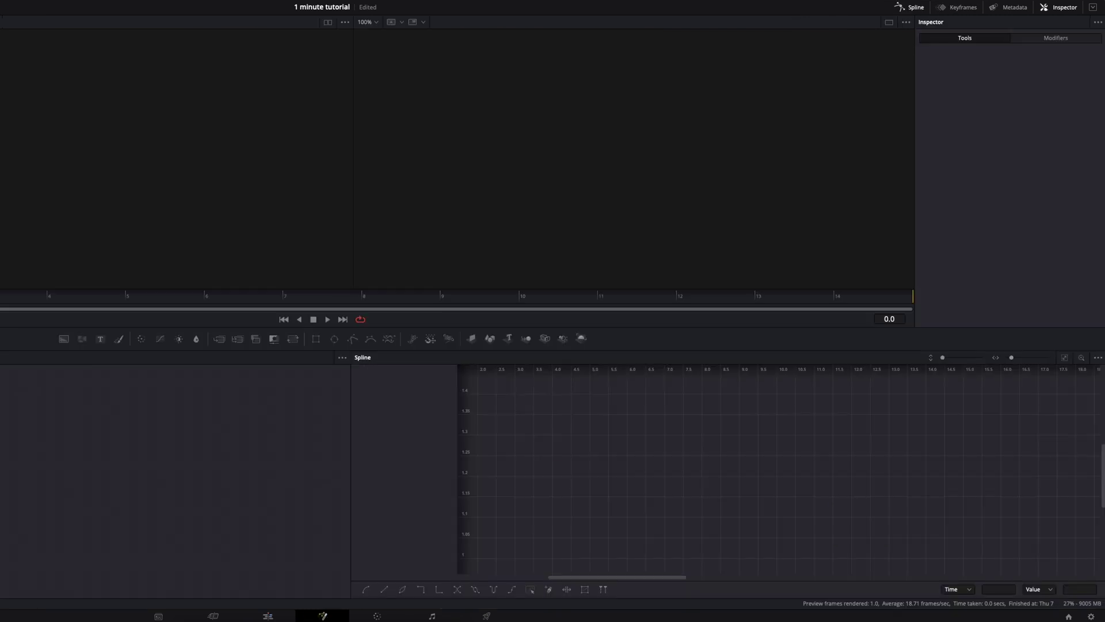
pyautogui.click(267, 616)
pyautogui.click(570, 334)
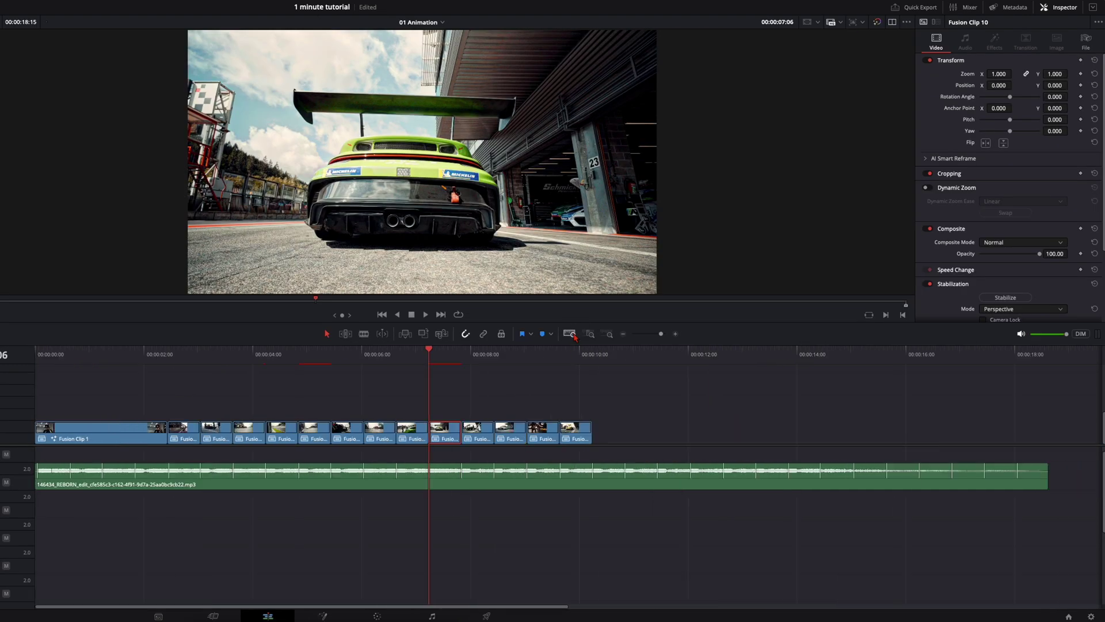
pyautogui.press('space')
pyautogui.click(186, 406)
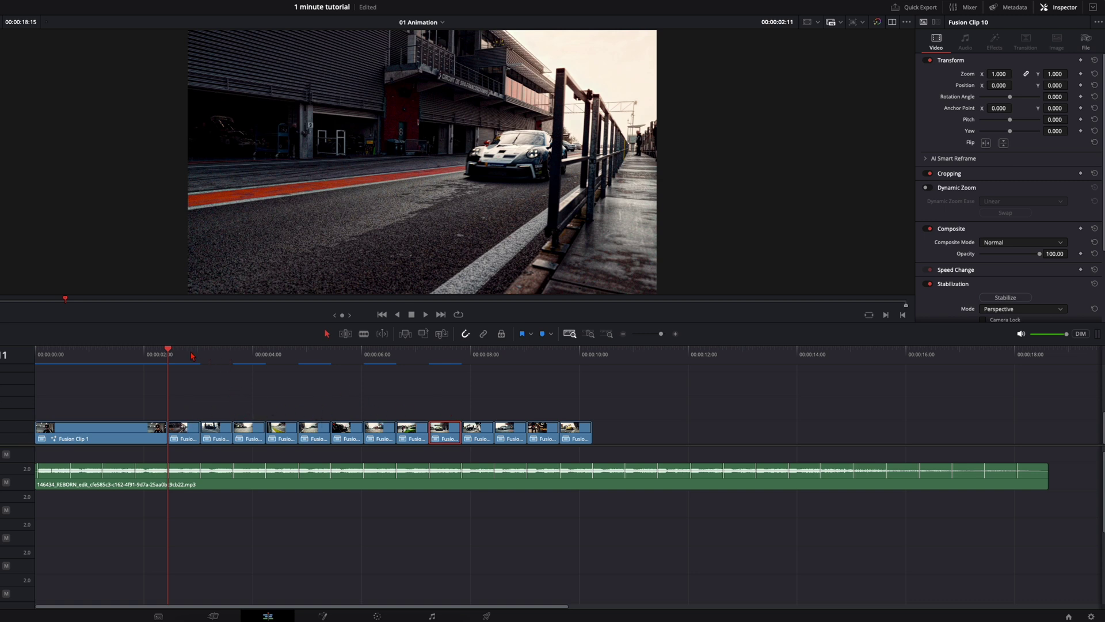
pyautogui.scroll(4, 191, 357)
pyautogui.click(341, 354)
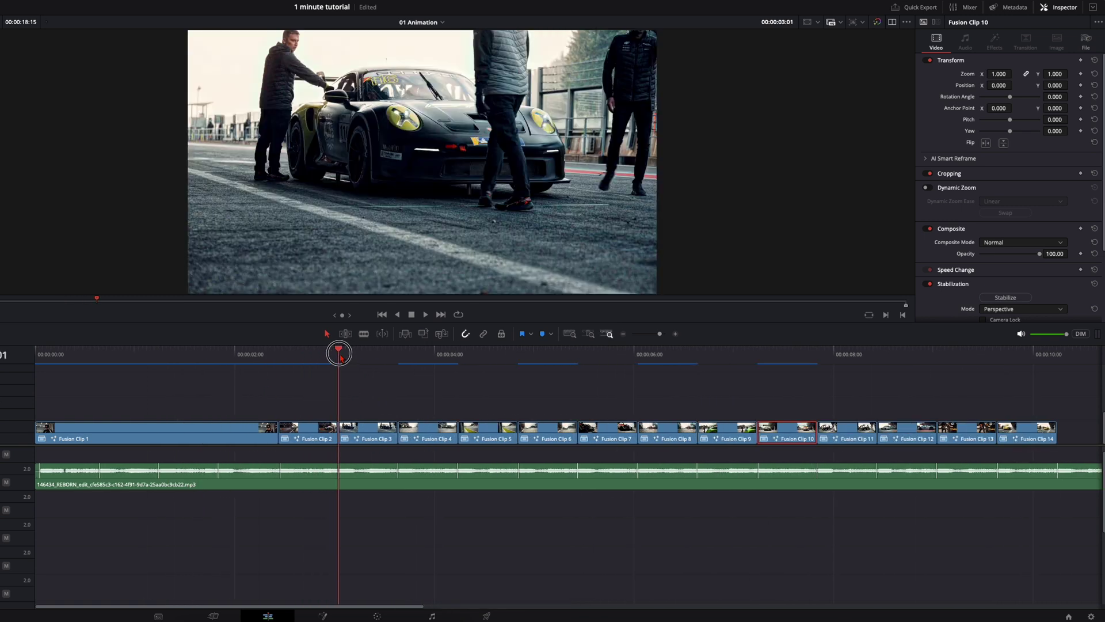
pyautogui.click(360, 429)
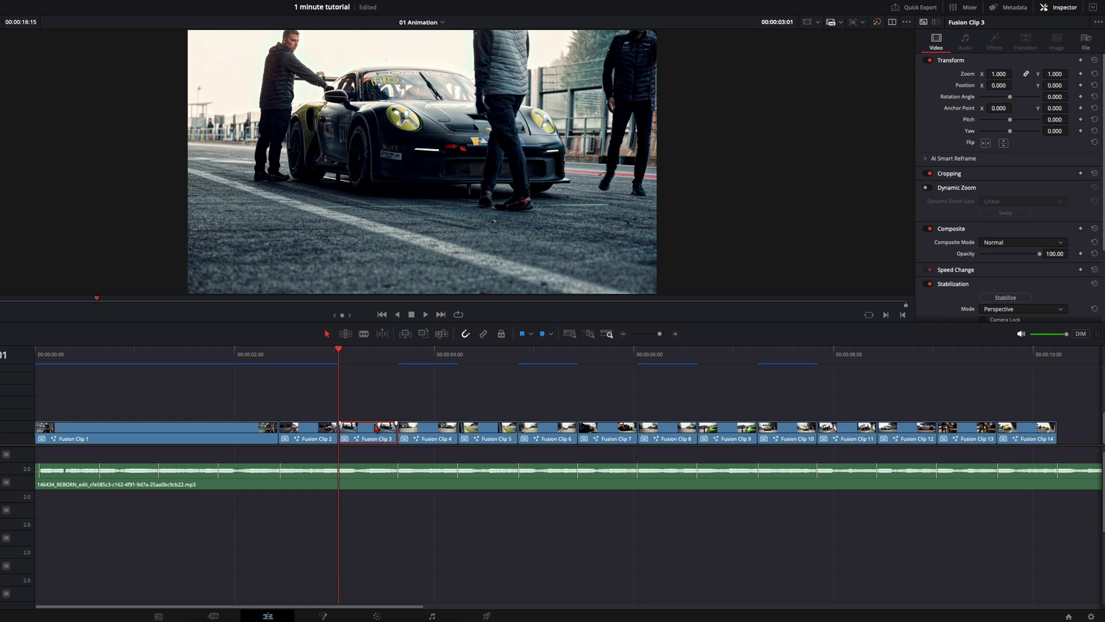
pyautogui.hotkey('shift', '5')
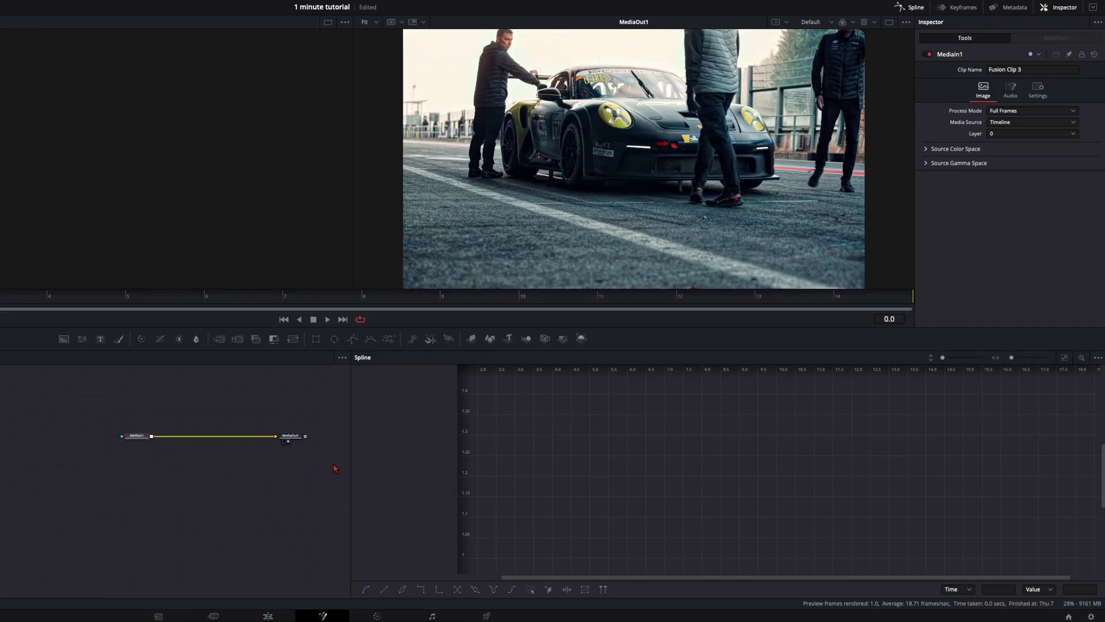
# Step: Paste the Transform between MediaIn1 and MediaOut1 and key Size 1.4 at frame 0
pyautogui.hotkey('ctrl', 'v')
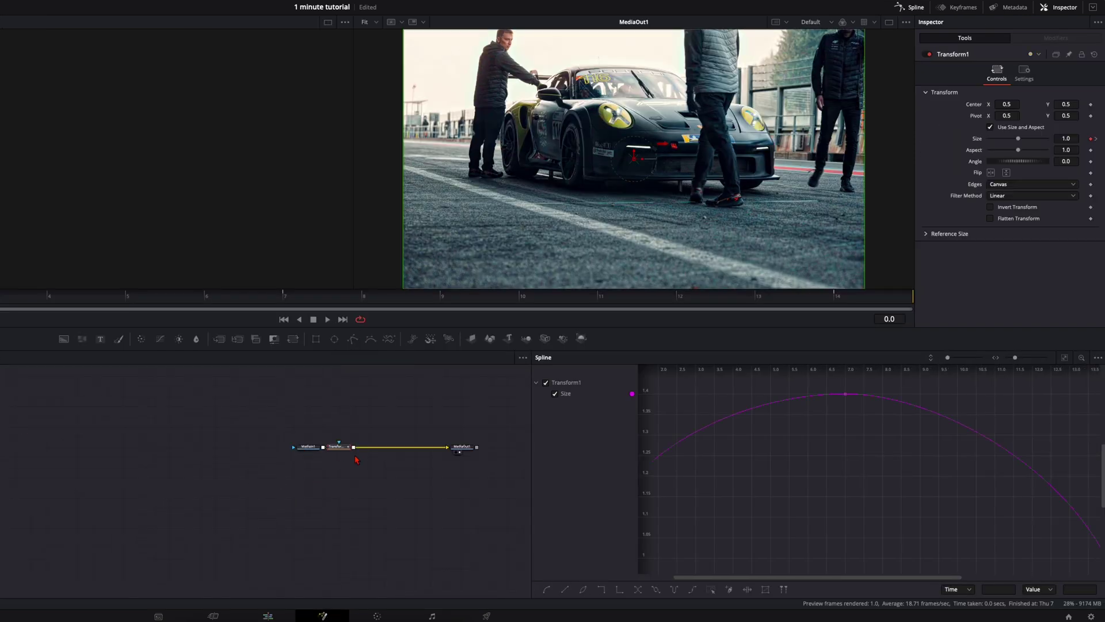
pyautogui.moveTo(340, 452); pyautogui.dragTo(366, 452)
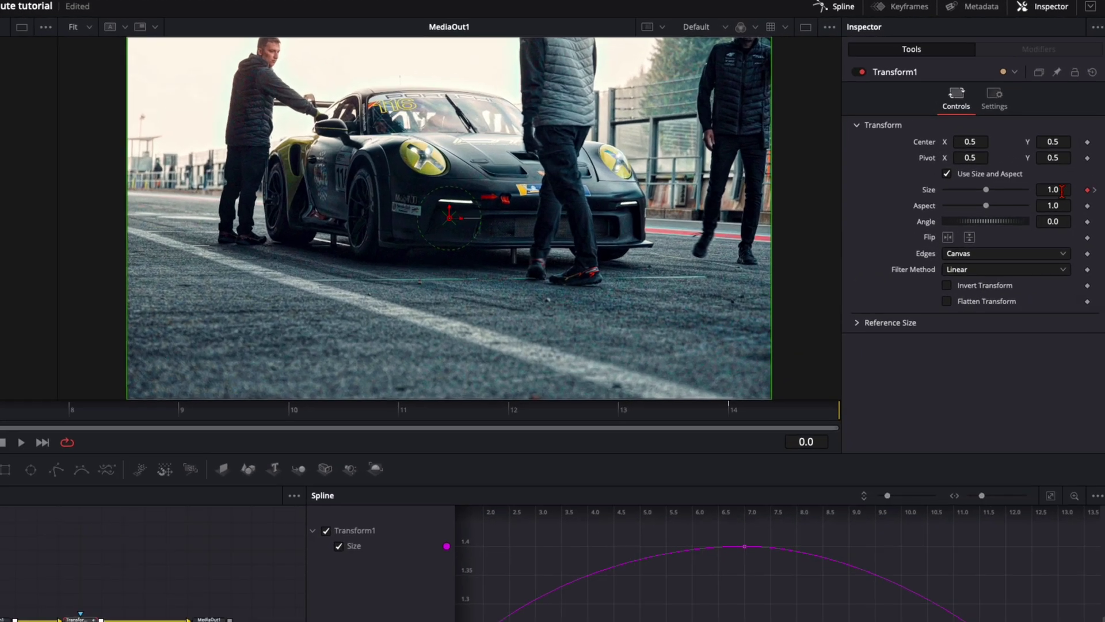
pyautogui.click(1066, 139)
pyautogui.press('BackSpace')
pyautogui.write('4')
pyautogui.press('Tab')
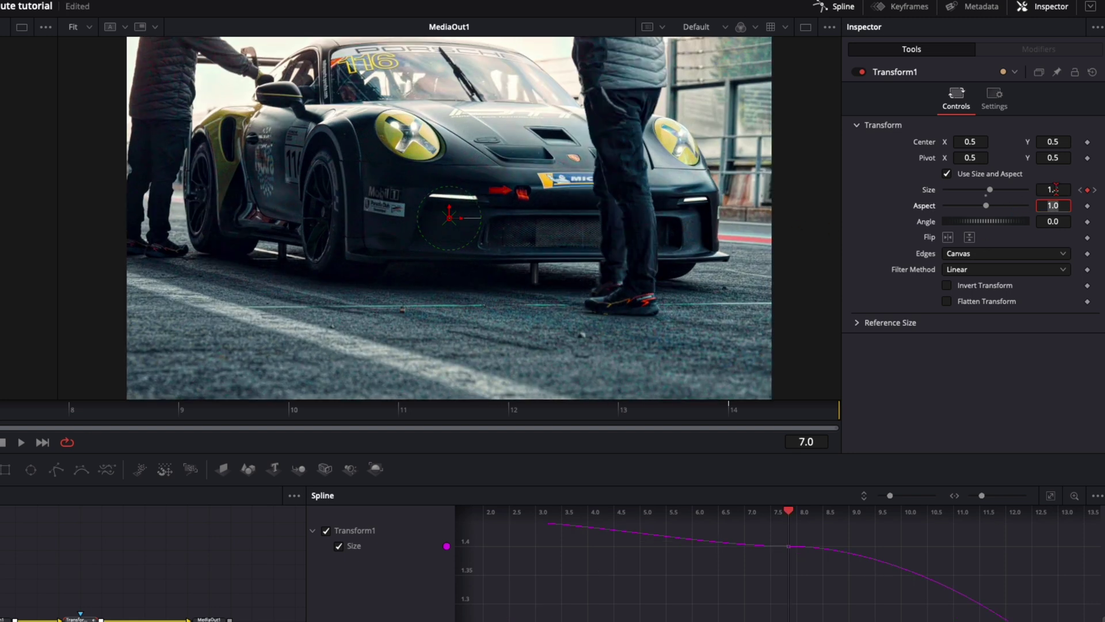
# Step: Key Transform1 Size at 1.0 on frame 7 and 1.4 on frame 14
pyautogui.click(1064, 190)
pyautogui.press('BackSpace')
pyautogui.write('0')
pyautogui.press('Tab')
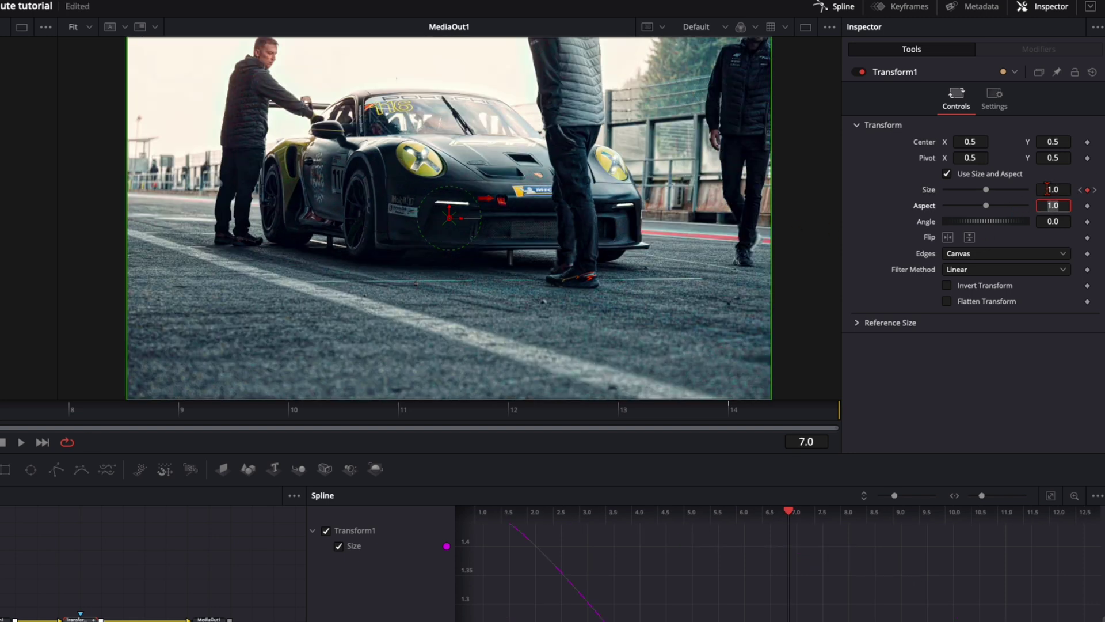
pyautogui.click(732, 417)
pyautogui.click(1062, 192)
pyautogui.press('BackSpace')
pyautogui.write('4')
pyautogui.press('Tab')
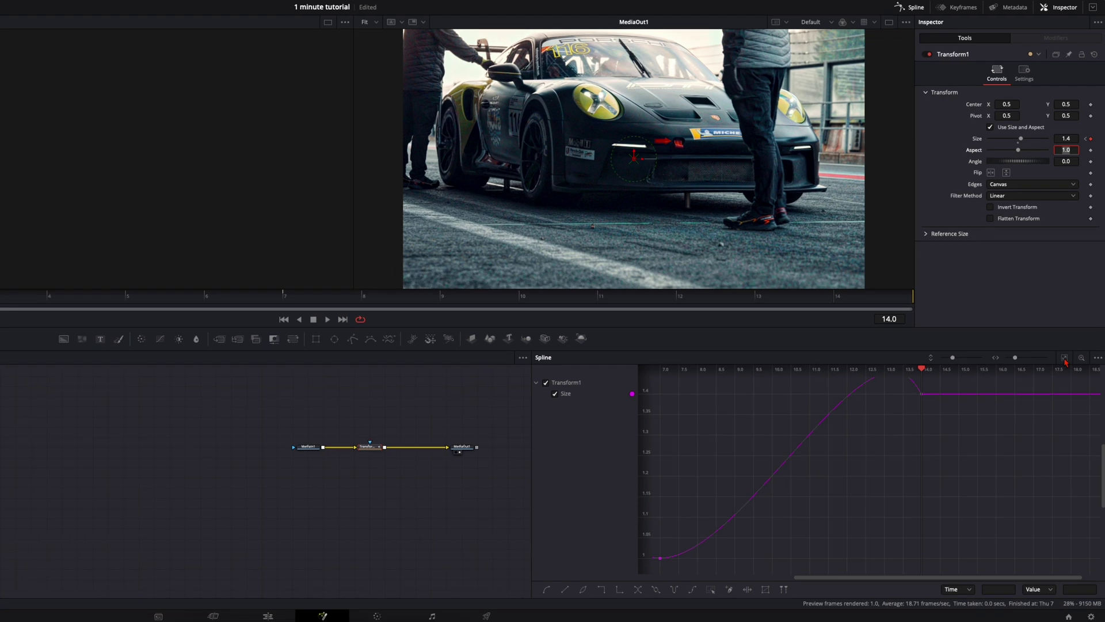
# Step: Smooth the three Size keyframes and steepen the Bezier handles at both ends
pyautogui.click(1051, 495)
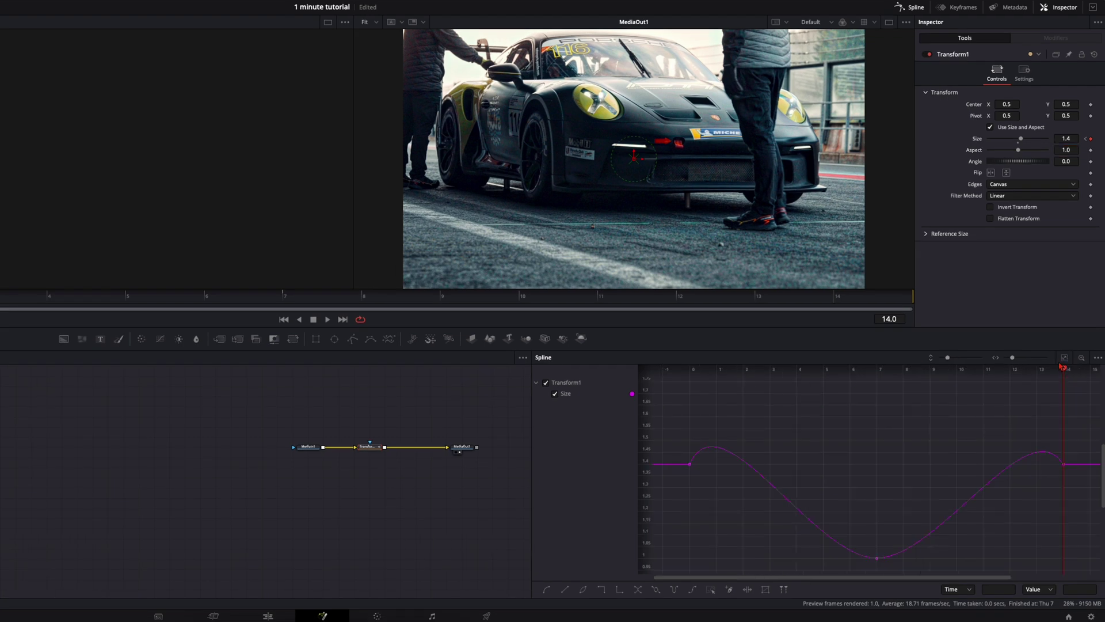
pyautogui.hotkey('ctrl', 'a')
pyautogui.hotkey('shift', 's')
pyautogui.click(1065, 359)
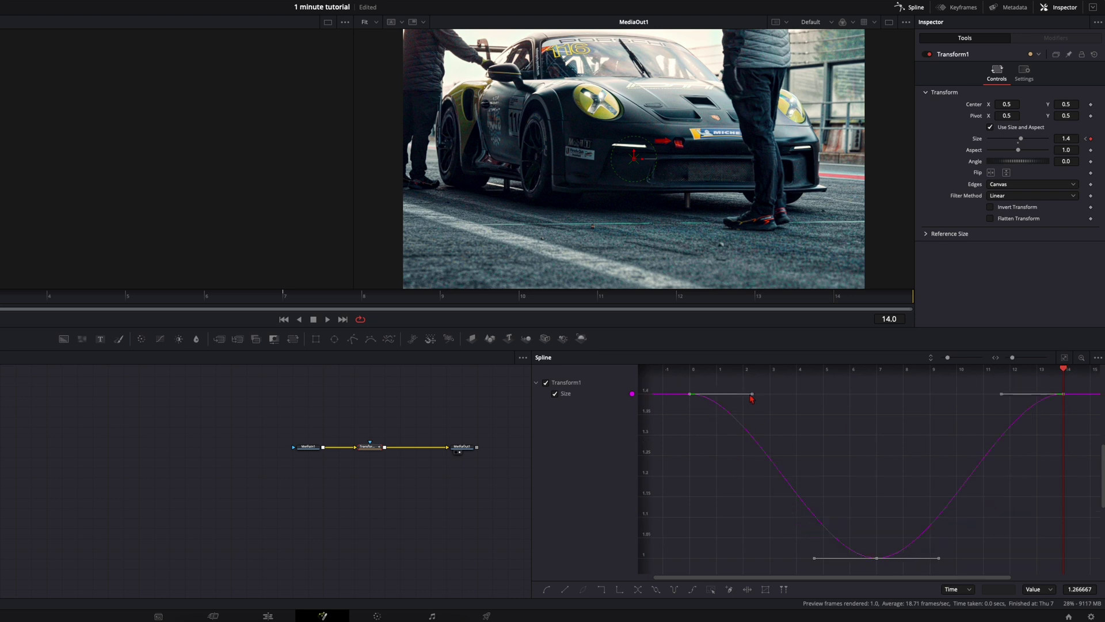
pyautogui.moveTo(750, 394); pyautogui.dragTo(716, 481)
pyautogui.moveTo(1002, 394); pyautogui.dragTo(1056, 502)
pyautogui.moveTo(716, 481); pyautogui.dragTo(709, 483)
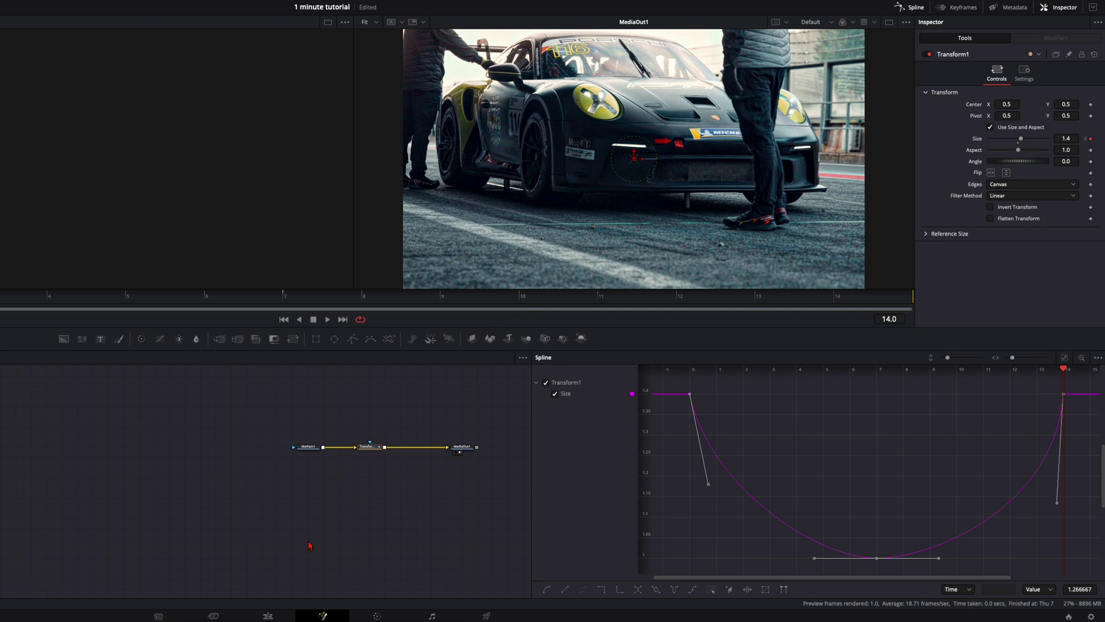
pyautogui.click(269, 616)
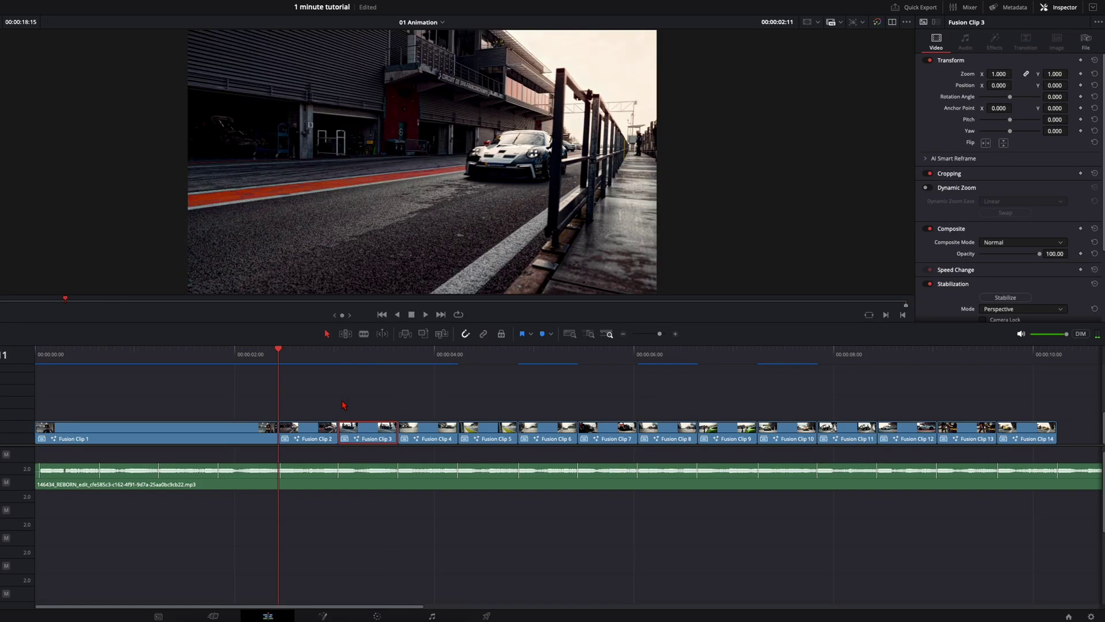
pyautogui.press('space')
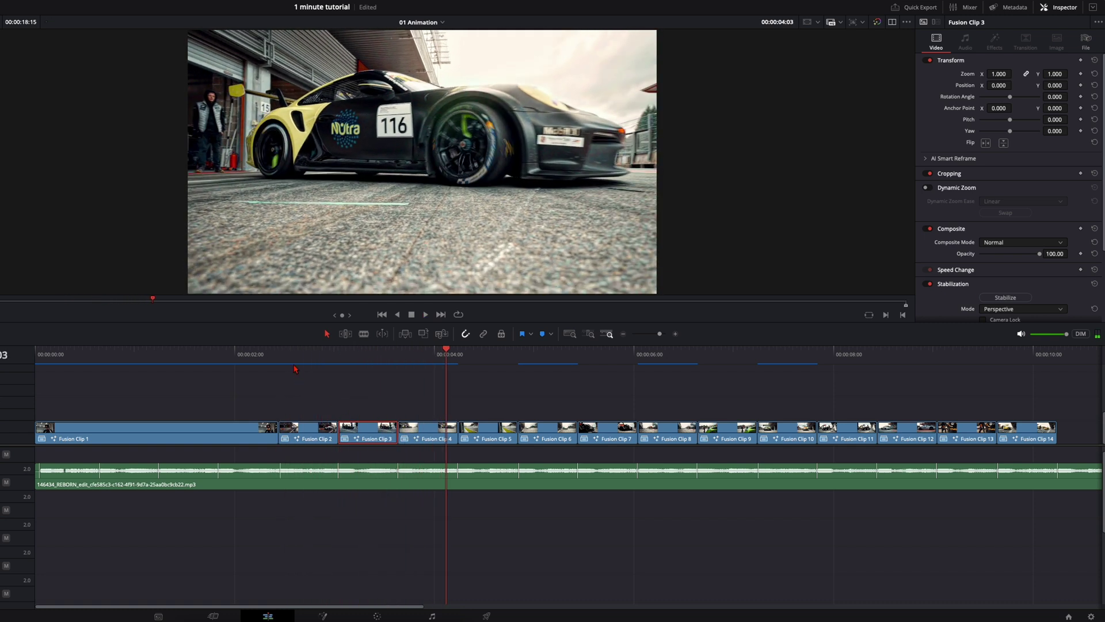
pyautogui.click(292, 364)
pyautogui.press('space')
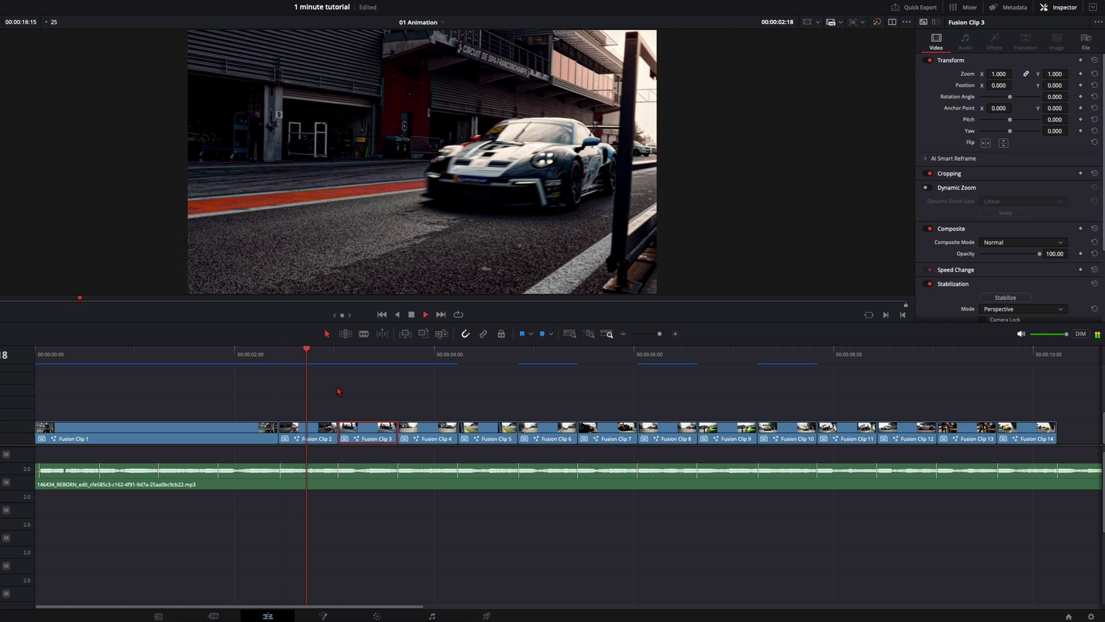
pyautogui.click(347, 361)
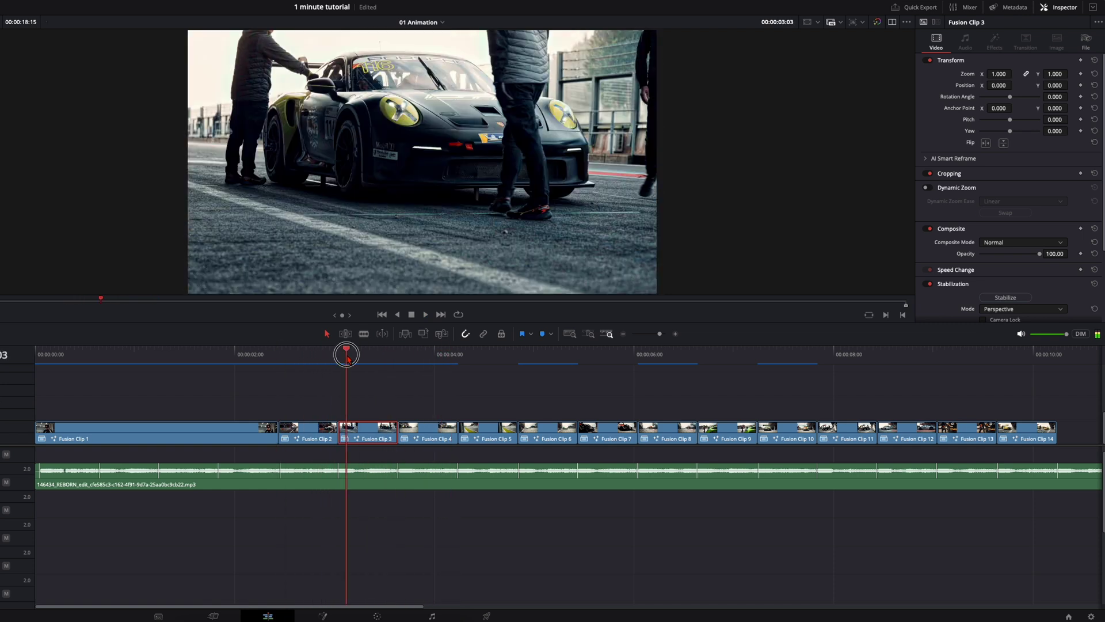
pyautogui.hotkey('shift', '5')
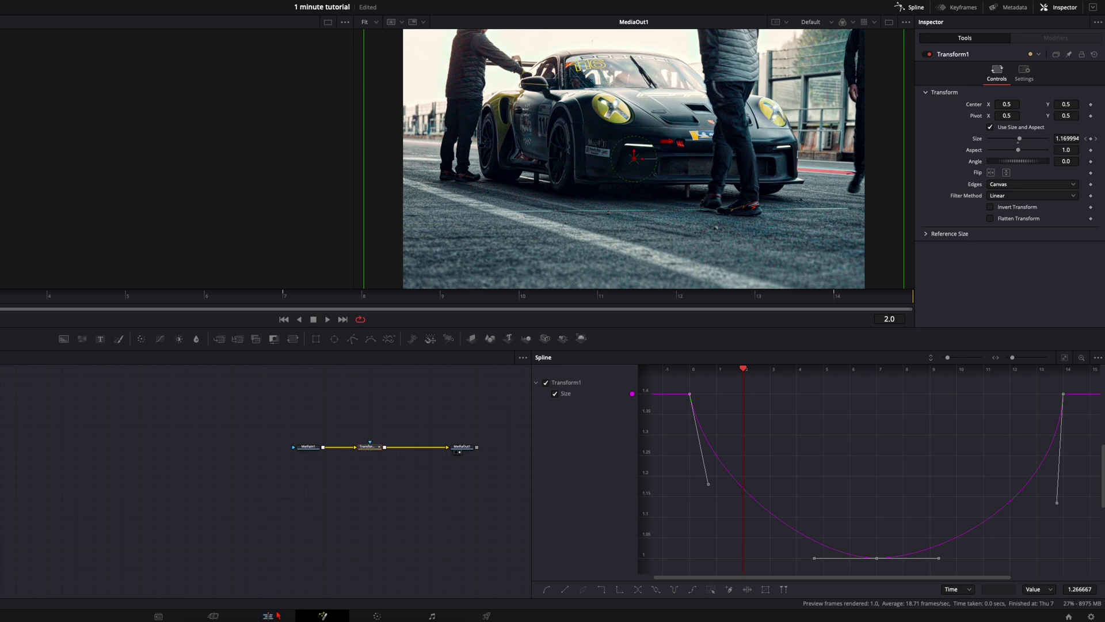
pyautogui.hotkey('shift', '4')
pyautogui.click(459, 358)
pyautogui.click(486, 437)
pyautogui.hotkey('shift', '5')
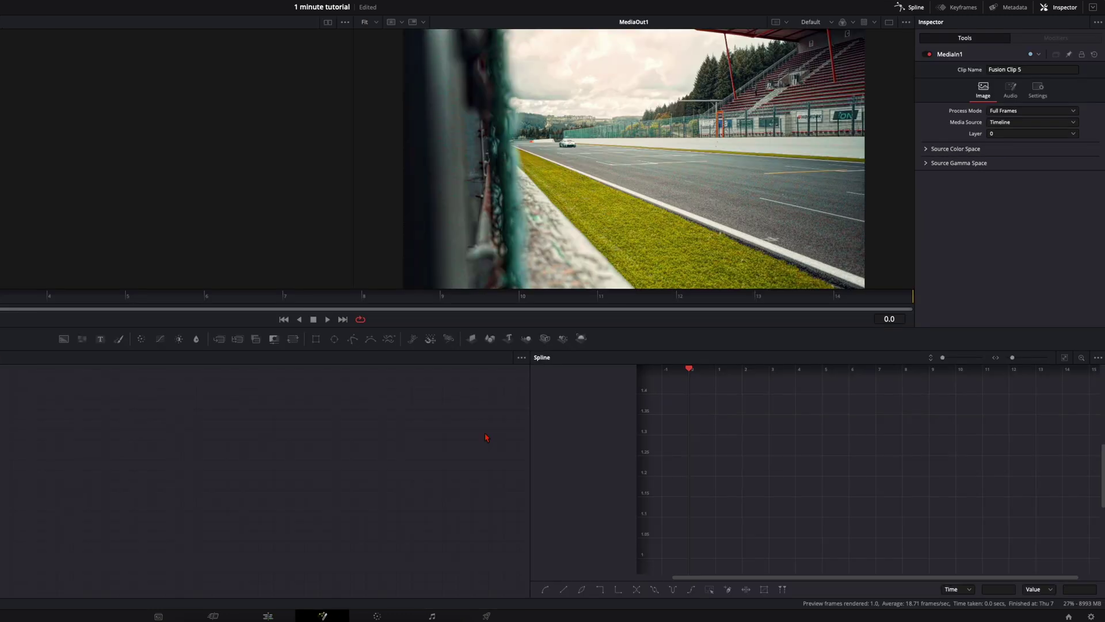
pyautogui.click(269, 615)
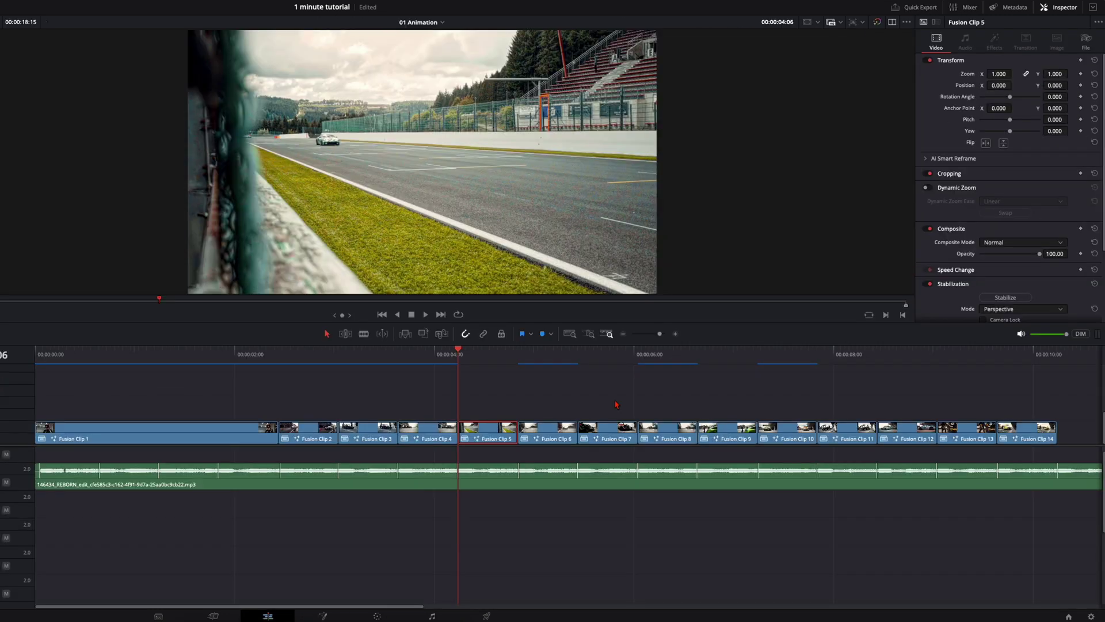
pyautogui.click(579, 353)
pyautogui.click(606, 430)
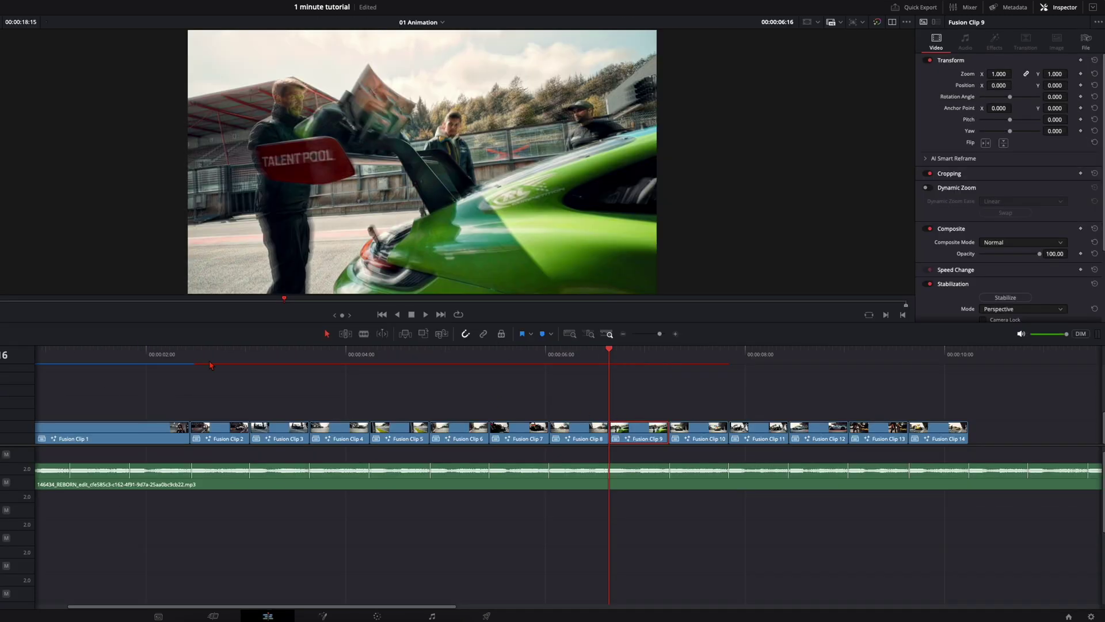
pyautogui.click(186, 358)
pyautogui.press('space')
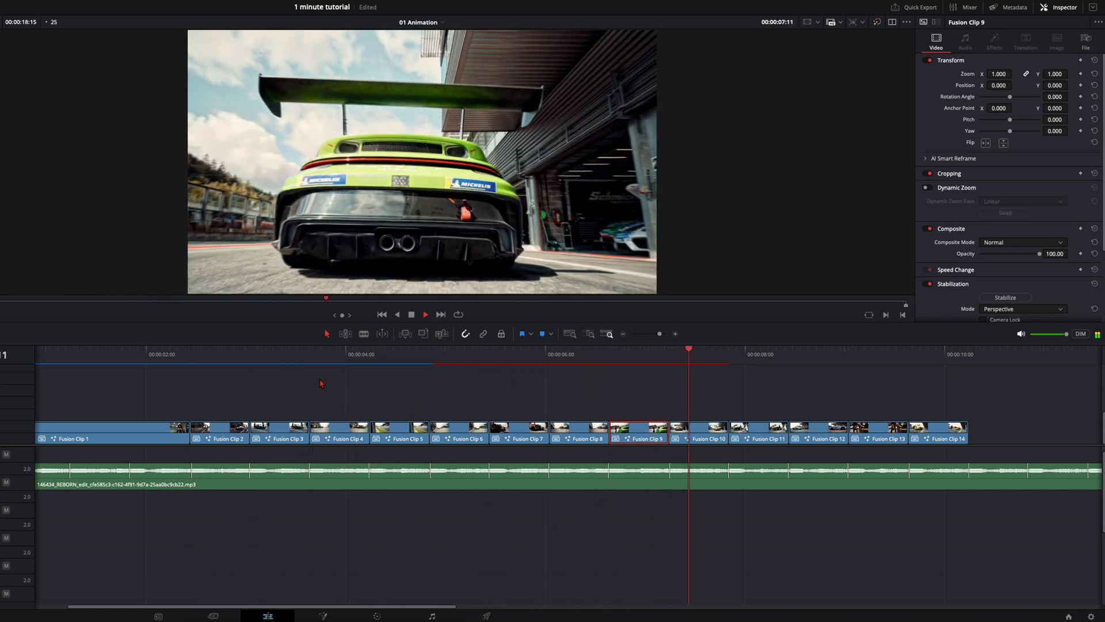
# Step: Stop playback, scrub to the green race car shot and select Fusion Clip 6
pyautogui.press('space')
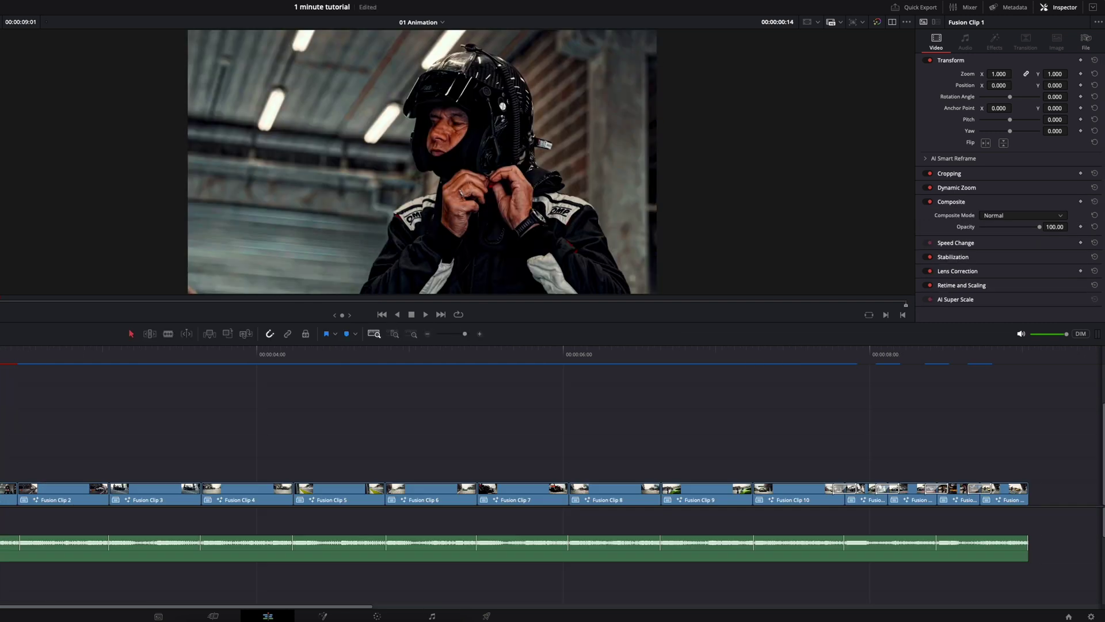
pyautogui.moveTo(244, 361); pyautogui.dragTo(391, 362)
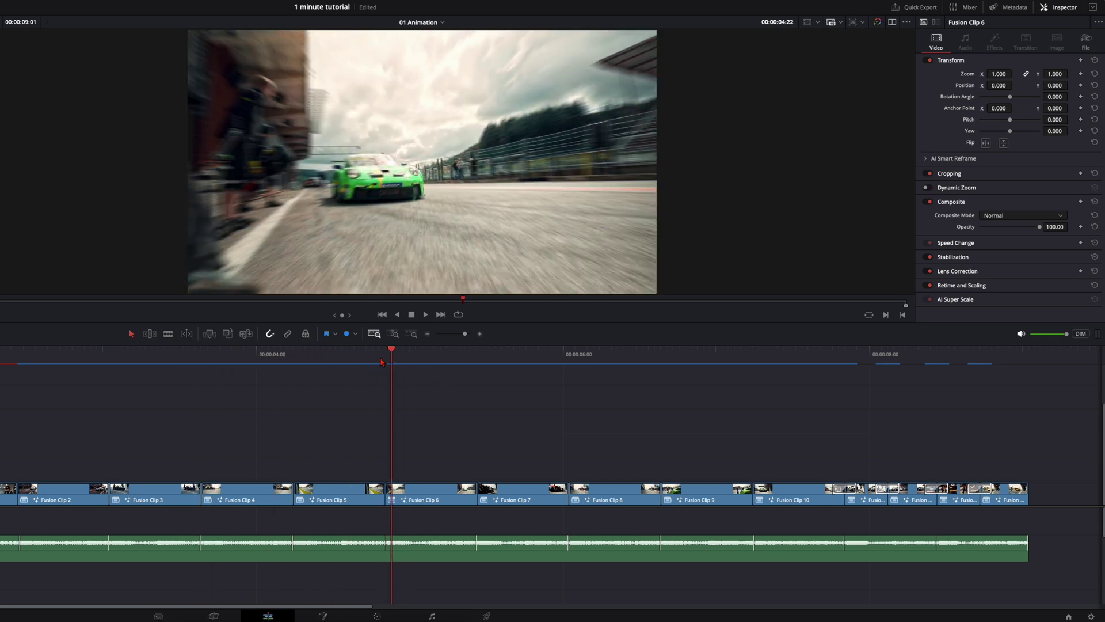
pyautogui.click(416, 502)
# Step: In Fusion, show Transform1's Size curve in the Spline editor and fit it
pyautogui.hotkey('shift', '5')
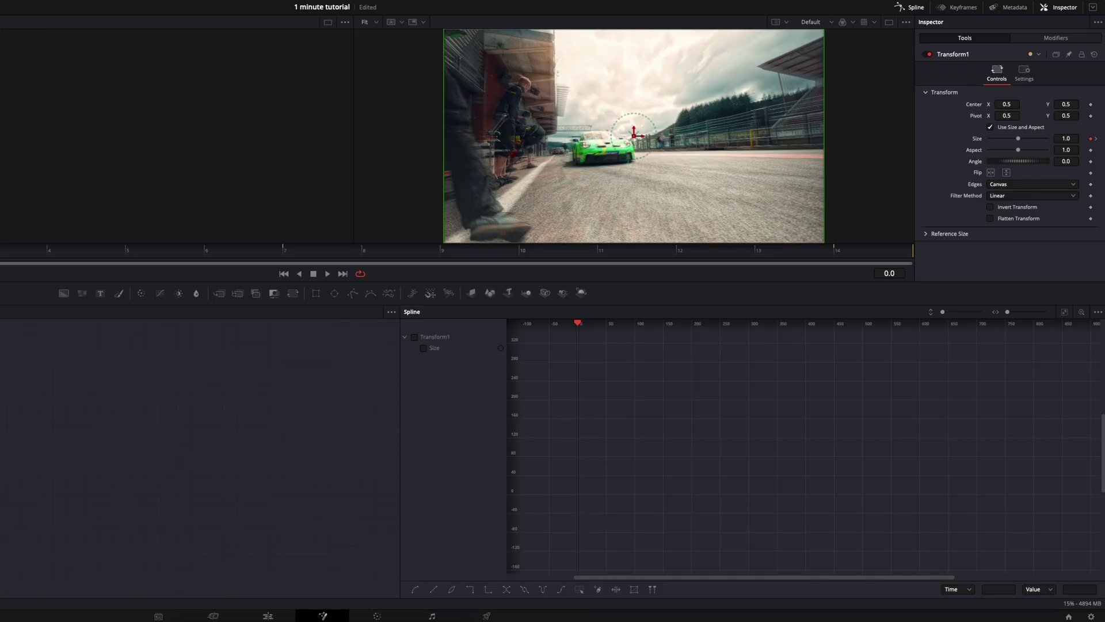
pyautogui.moveTo(120, 398); pyautogui.dragTo(104, 398)
pyautogui.click(154, 394)
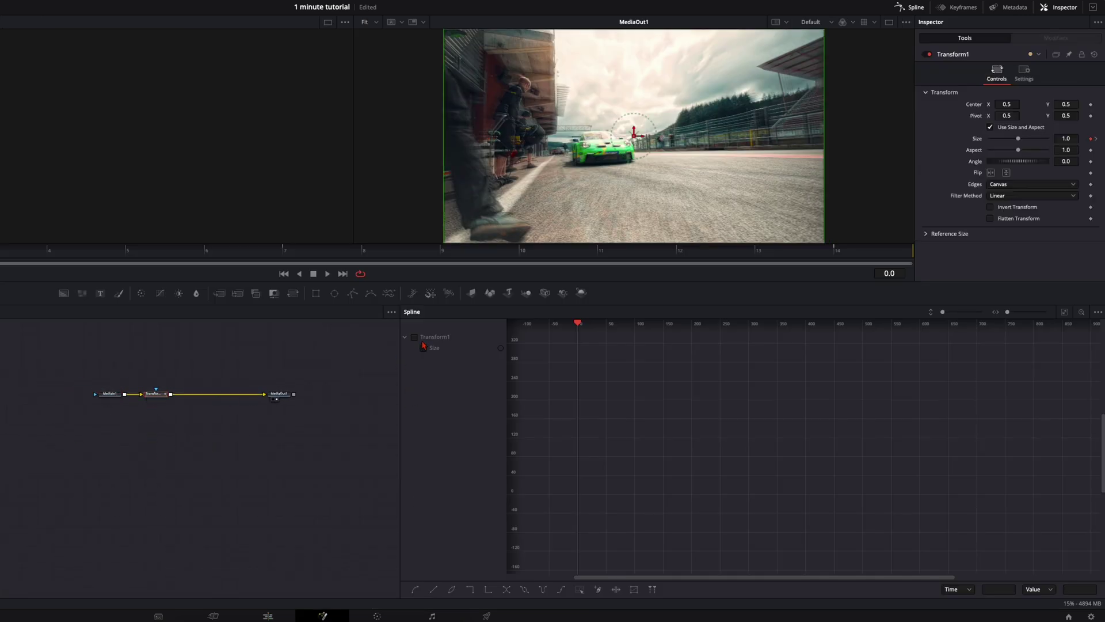
pyautogui.click(414, 337)
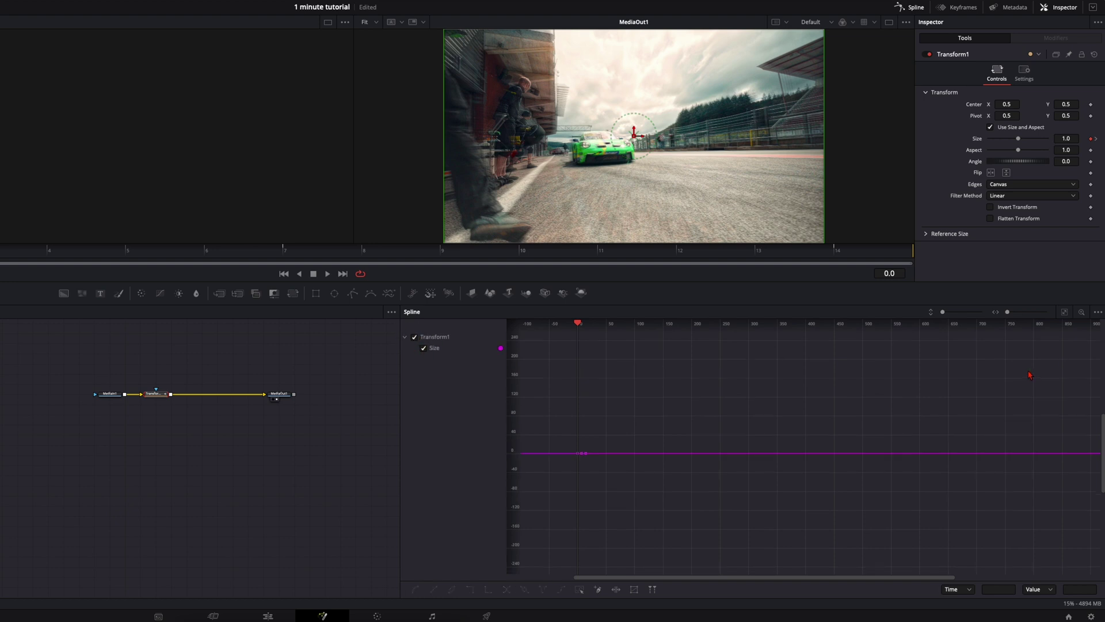
pyautogui.click(1065, 312)
pyautogui.click(690, 559)
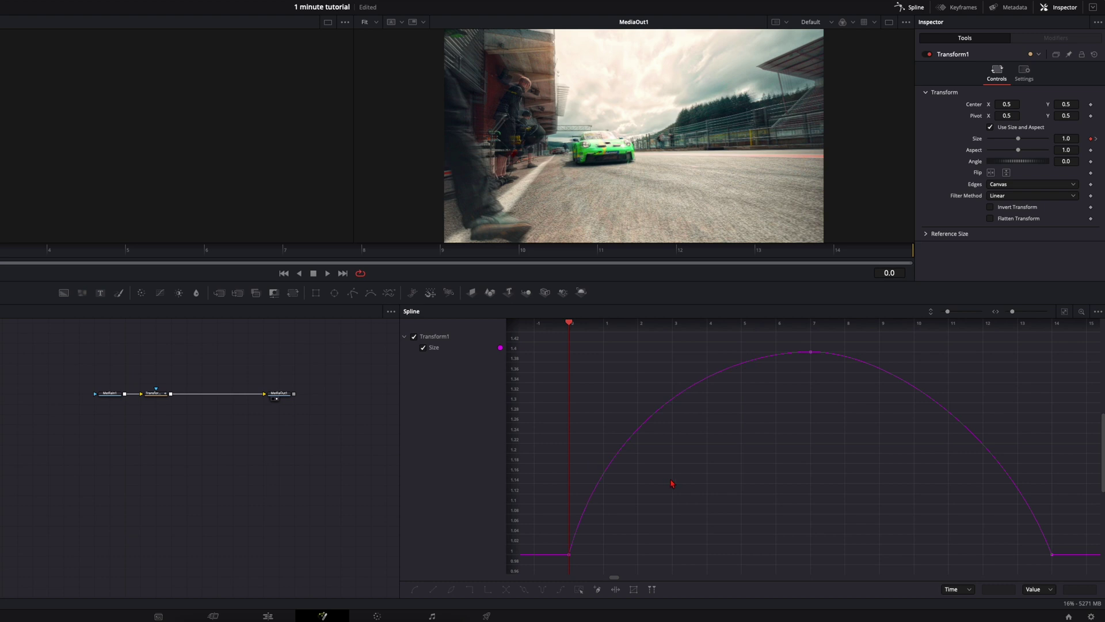
# Step: Key Size 1.4 at frame 14 and delete the frame-7 keyframe
pyautogui.click(836, 254)
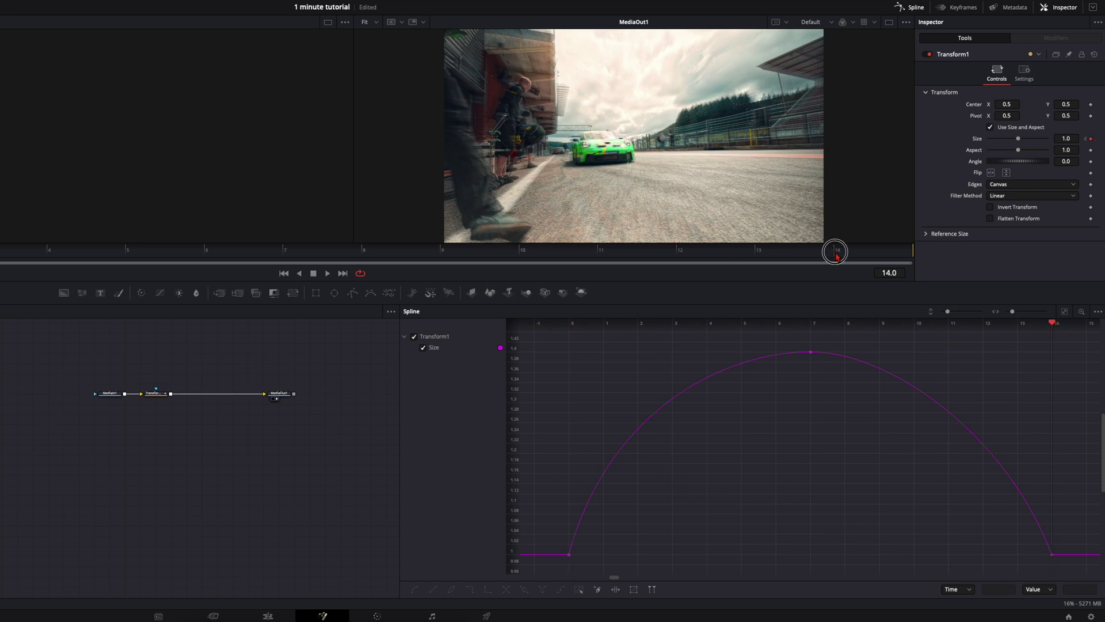
pyautogui.click(1065, 138)
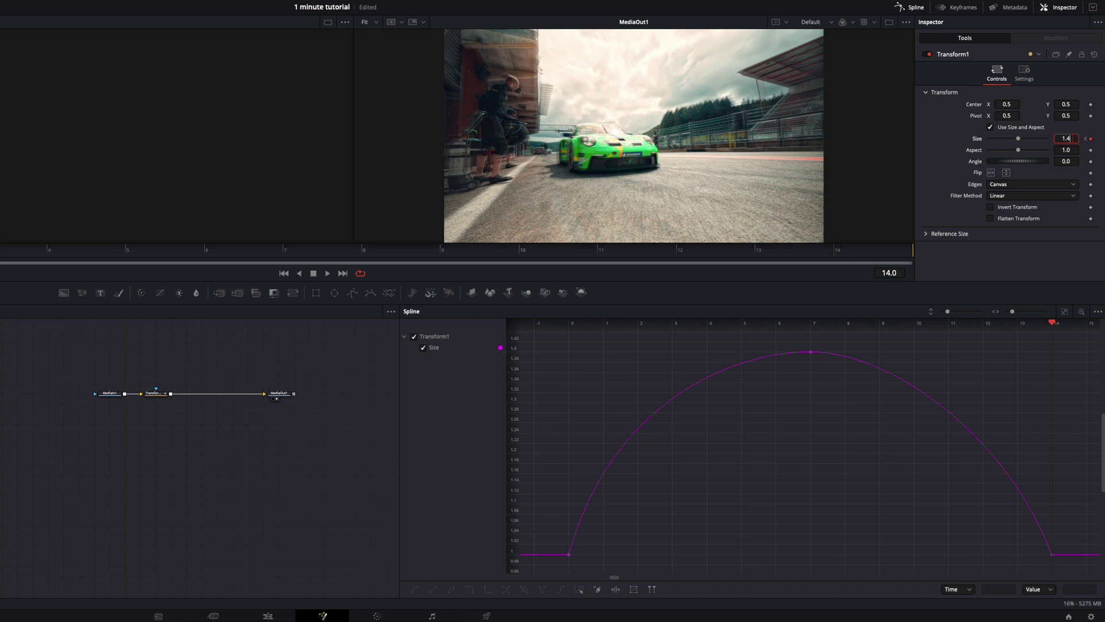
pyautogui.press('Tab')
pyautogui.moveTo(819, 395); pyautogui.dragTo(795, 324)
pyautogui.press('Delete')
# Step: Smooth both Size keys into an S-curve, steepen their handles, and scrub the zoom-in
pyautogui.click(1065, 312)
pyautogui.hotkey('ctrl', 'a')
pyautogui.press('s')
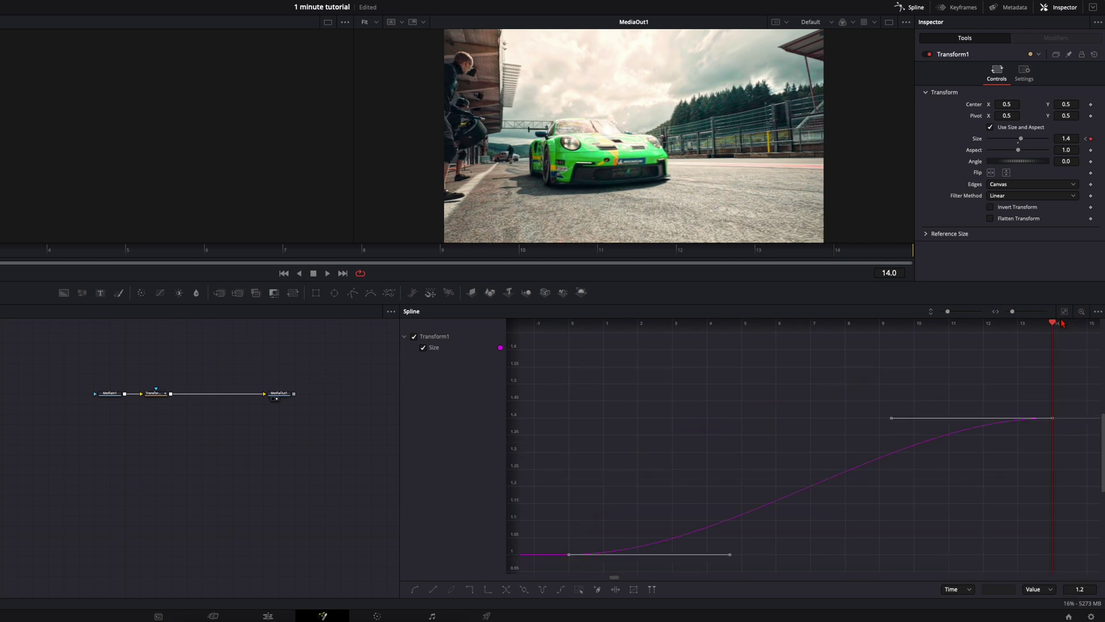
pyautogui.click(1064, 314)
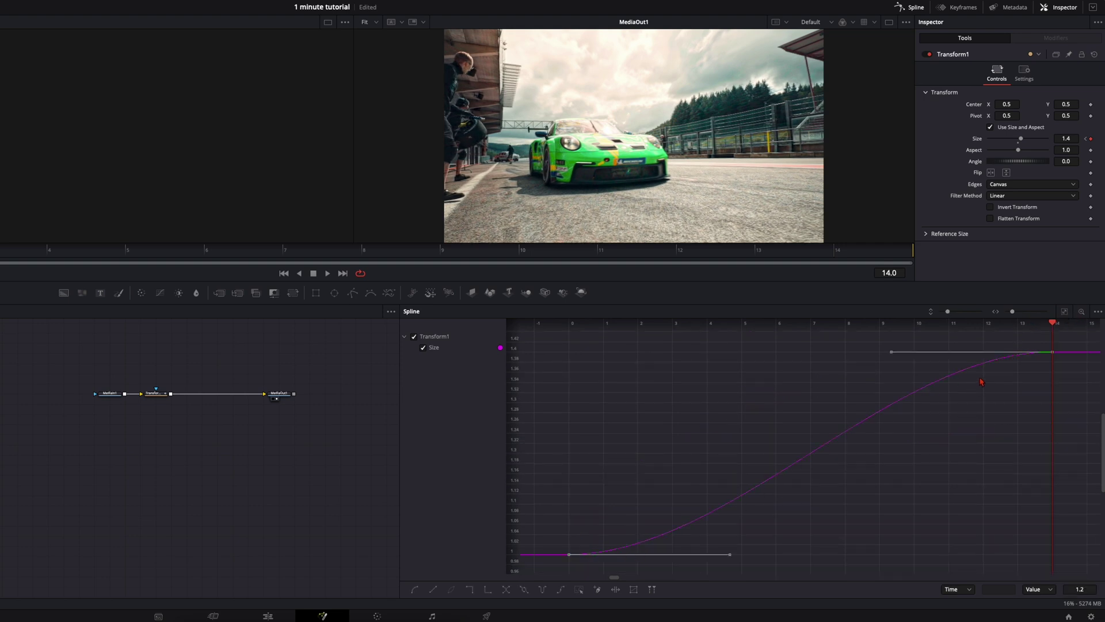
pyautogui.moveTo(730, 554); pyautogui.dragTo(606, 380)
pyautogui.press('space')
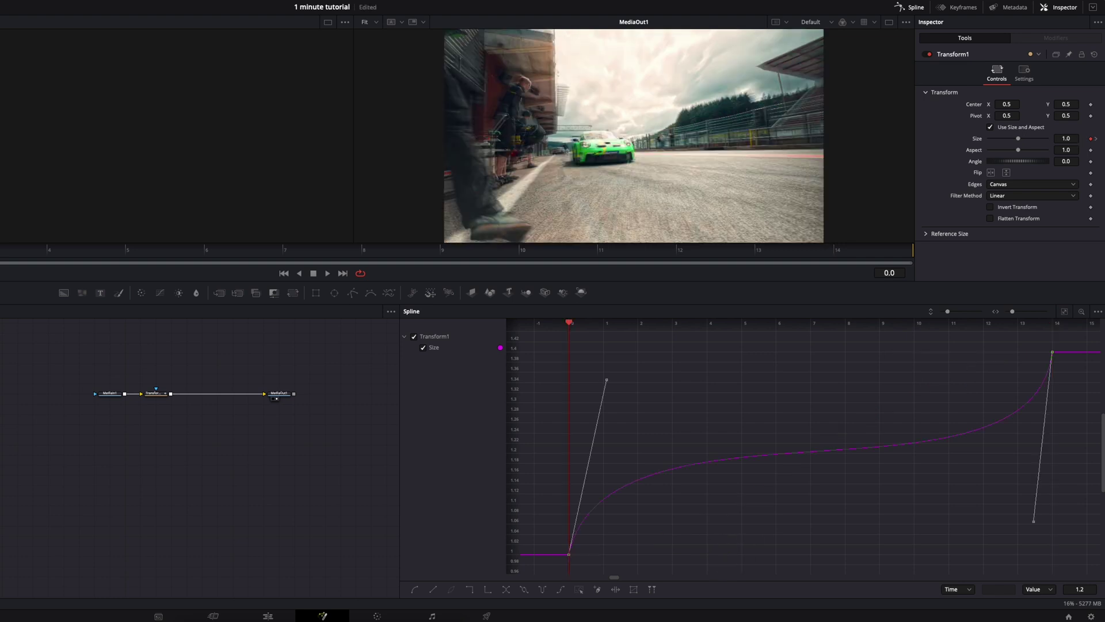
pyautogui.moveTo(2, 249); pyautogui.dragTo(917, 249)
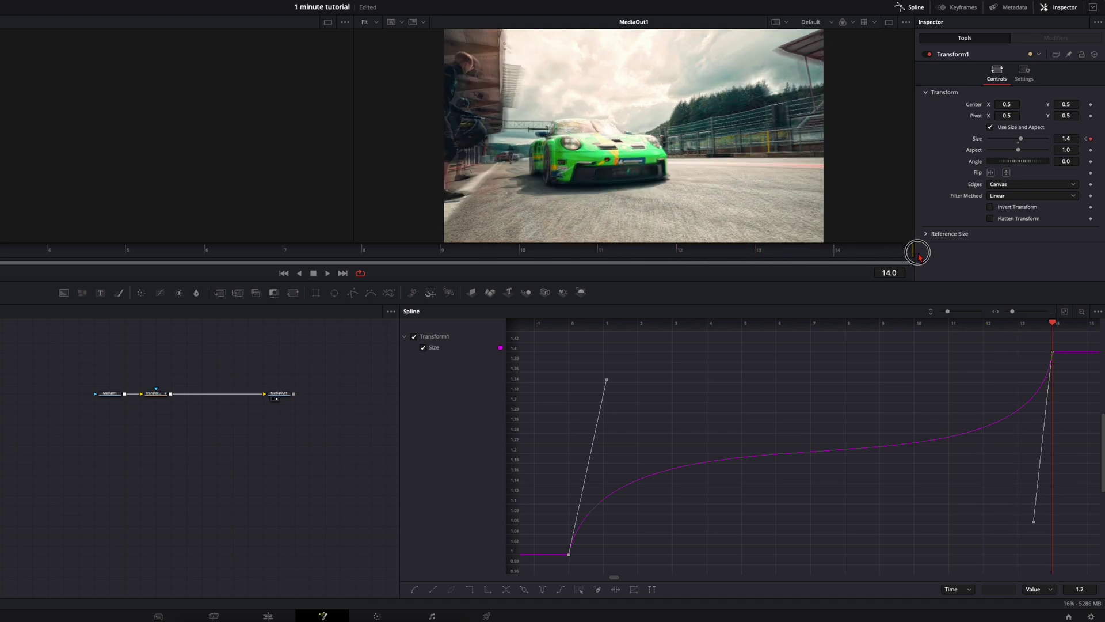
# Step: Return from Fusion to the Edit page timeline
pyautogui.click(156, 396)
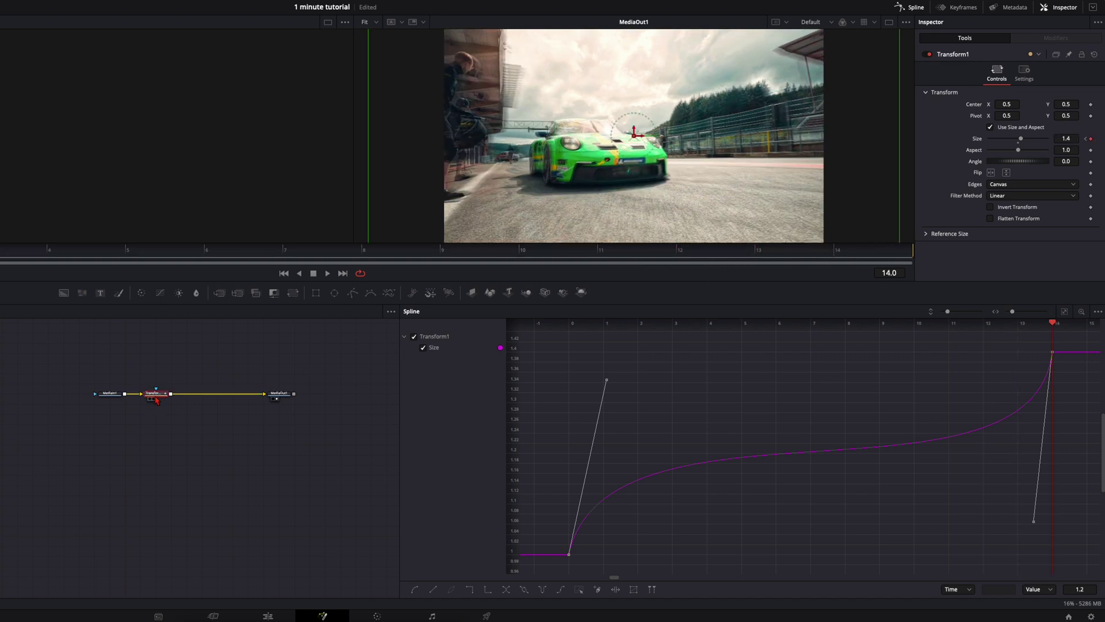
pyautogui.click(281, 618)
pyautogui.click(477, 356)
# Step: Check Fusion Clip 7's Transform node, then scrub around Clip 6 and play the edit
pyautogui.click(522, 505)
pyautogui.hotkey('shift', '5')
pyautogui.click(95, 430)
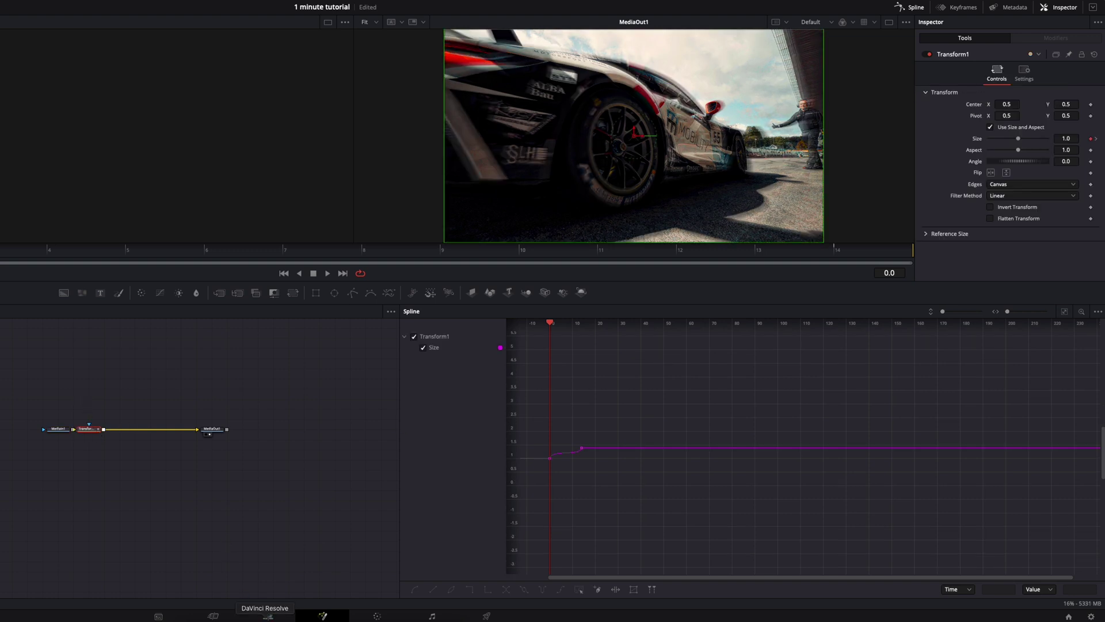
pyautogui.click(267, 616)
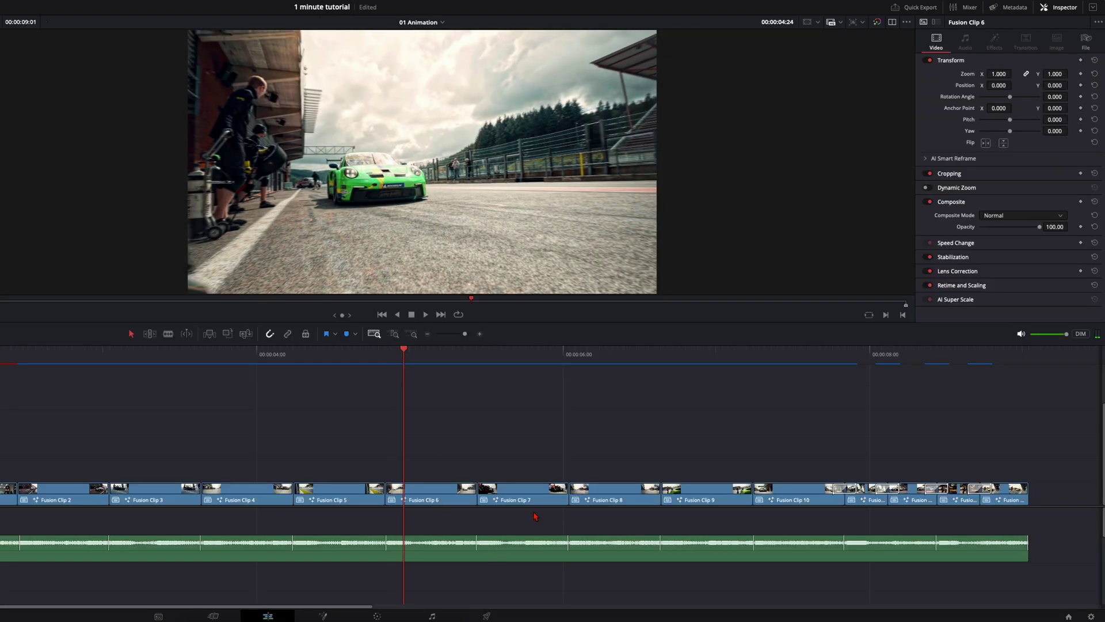
pyautogui.moveTo(391, 357); pyautogui.dragTo(273, 374)
pyautogui.press('space')
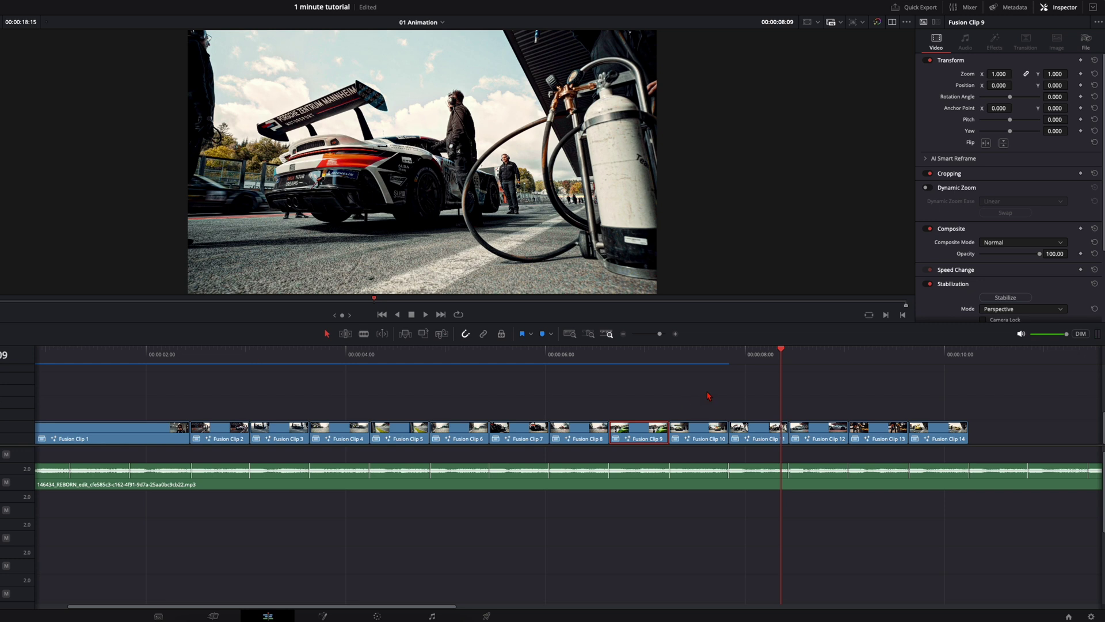
# Step: From 00:00:07:21, slide Fusion Clips 12, 13 and 14 left to close the gaps on V1
pyautogui.click(730, 358)
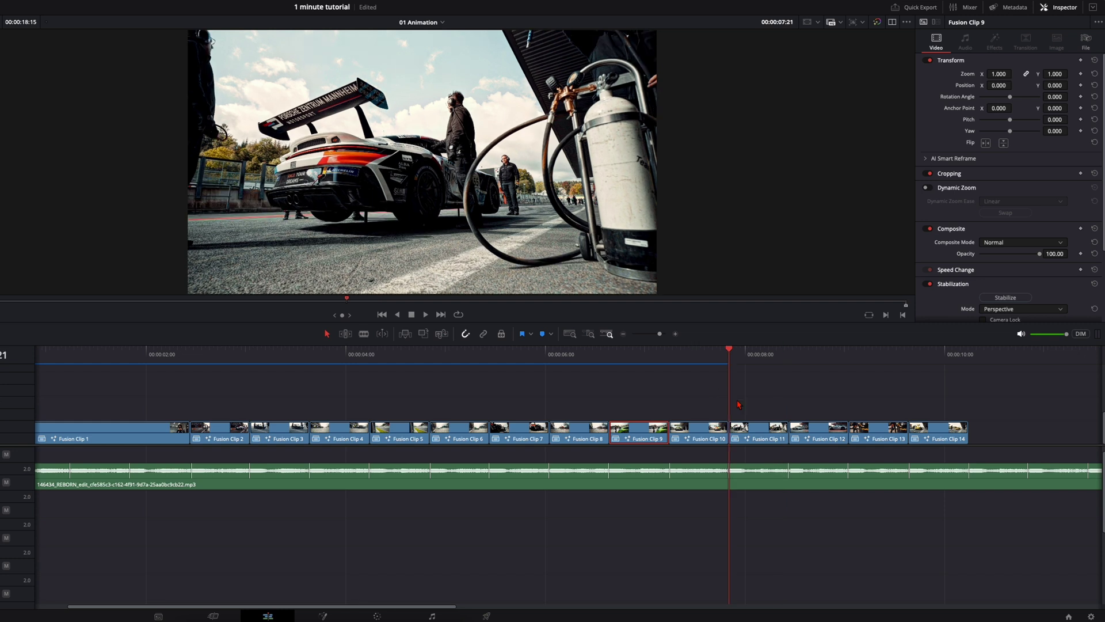
pyautogui.scroll(3, 738, 405)
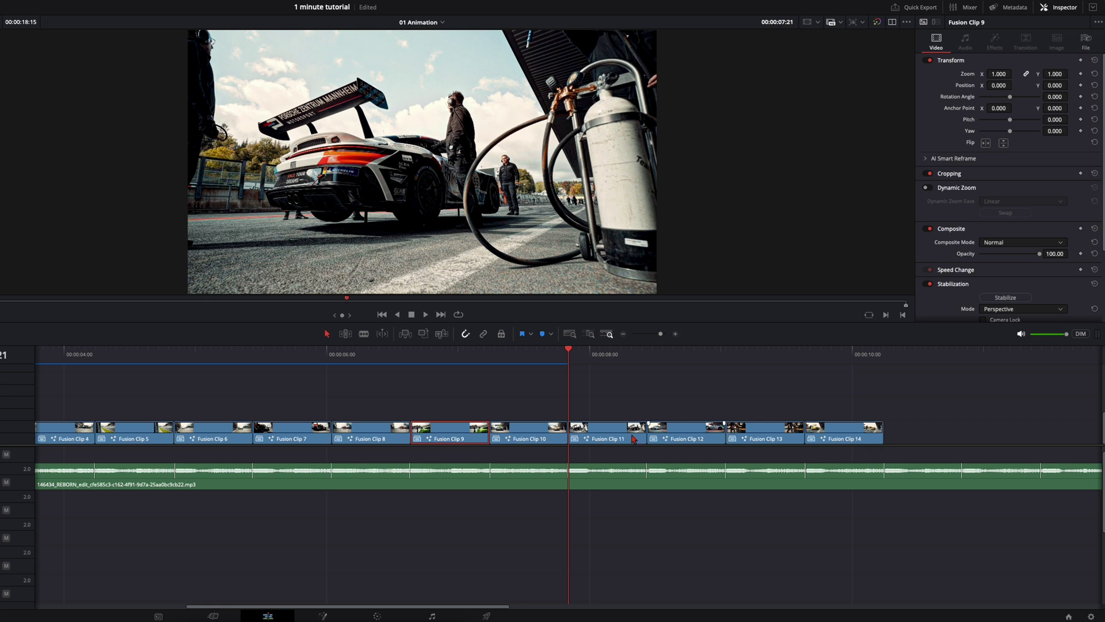
pyautogui.moveTo(600, 354); pyautogui.dragTo(611, 358)
pyautogui.moveTo(677, 437); pyautogui.dragTo(636, 435)
pyautogui.click(647, 354)
pyautogui.moveTo(731, 430); pyautogui.dragTo(681, 441)
pyautogui.click(685, 355)
pyautogui.moveTo(829, 441); pyautogui.dragTo(709, 444)
pyautogui.click(711, 412)
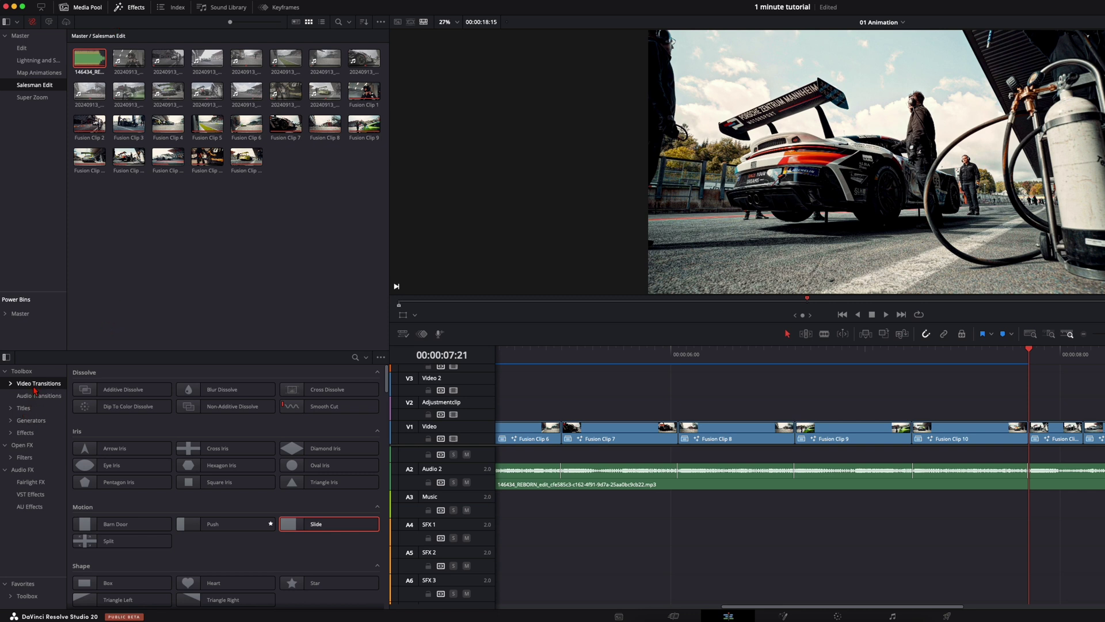
# Step: Drop the Slide transition from Video Transitions on the Clip 10/11 cut and zoom the timeline in
pyautogui.scroll(-1, 121, 490)
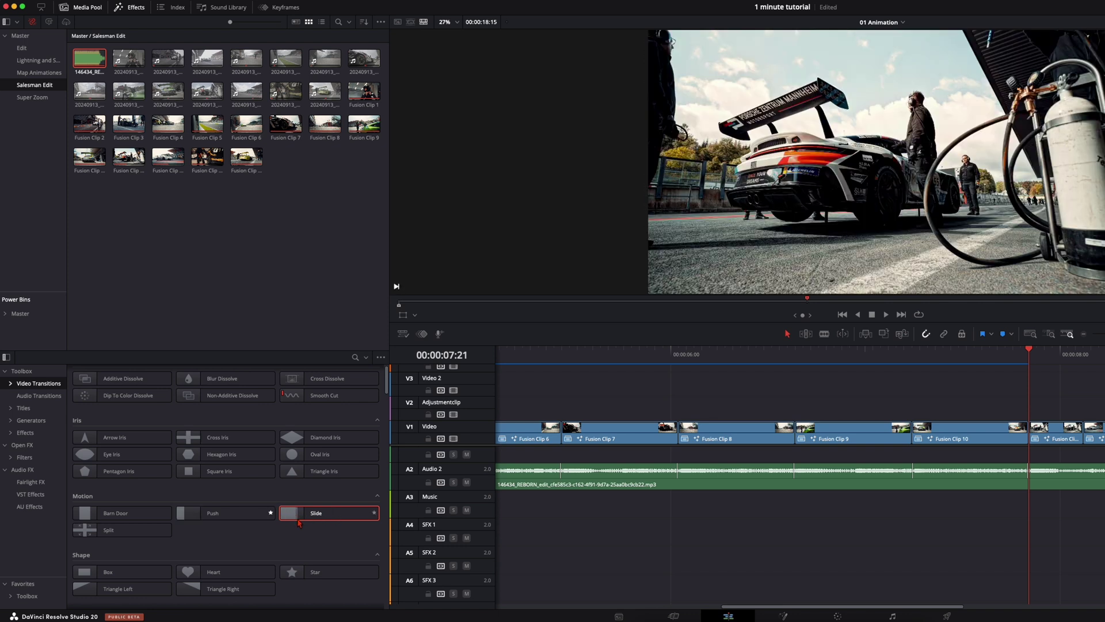
pyautogui.moveTo(299, 516); pyautogui.dragTo(1013, 433)
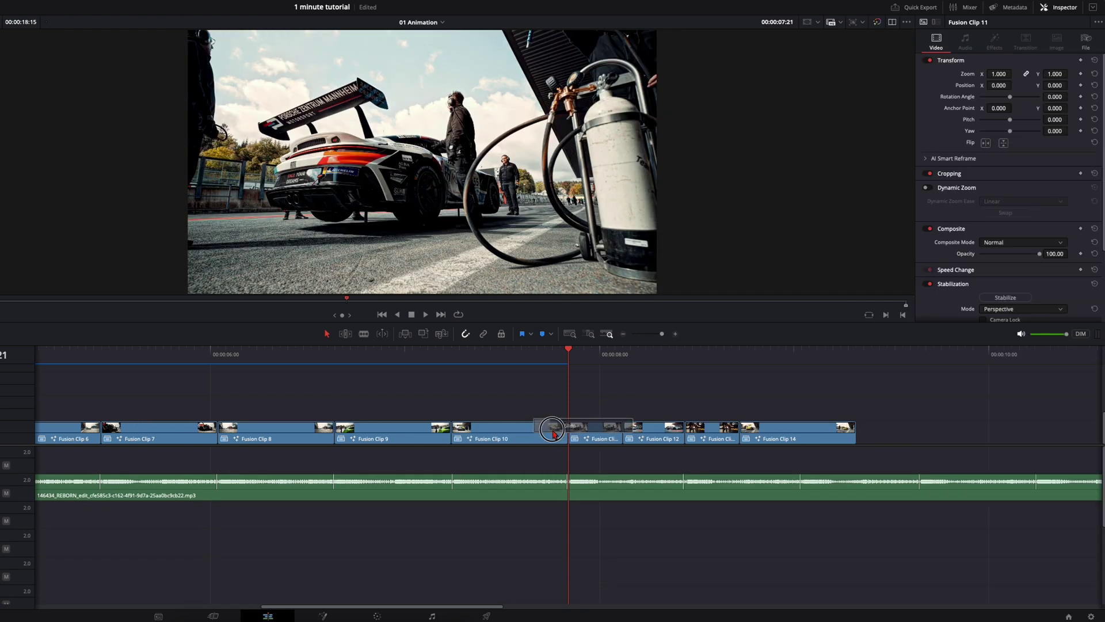
pyautogui.moveTo(552, 432); pyautogui.dragTo(556, 433)
pyautogui.hotkey('ctrl', '=')
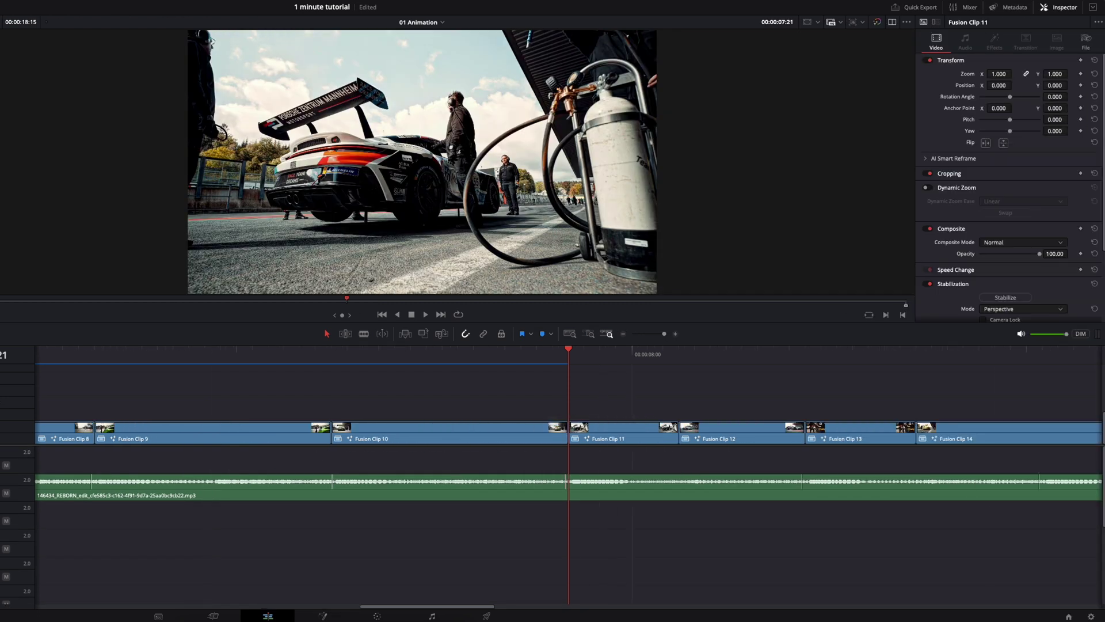
# Step: Open Fusion Clip 10's nested timeline, extend its footage 17 frames, and return to 01 Animation
pyautogui.click(497, 442)
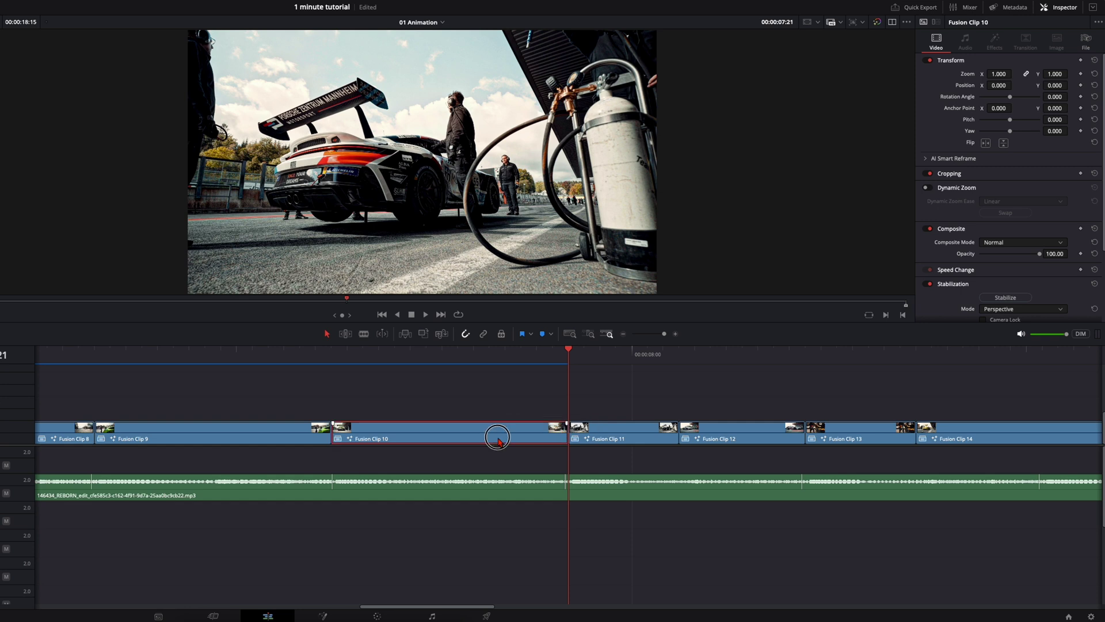
pyautogui.click(564, 432)
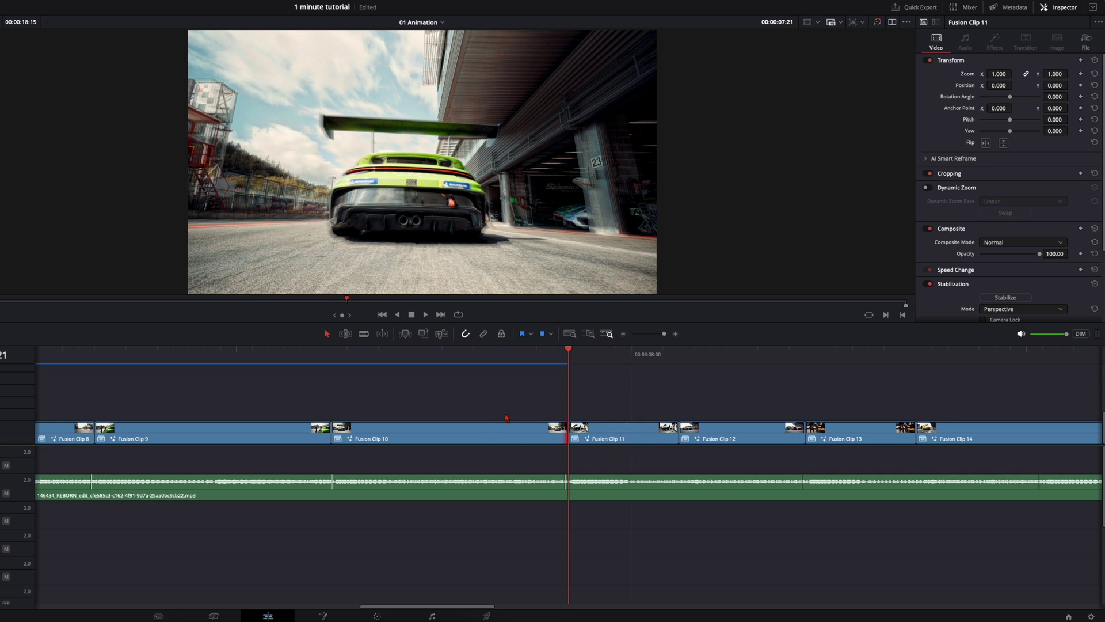
pyautogui.rightClick(516, 435)
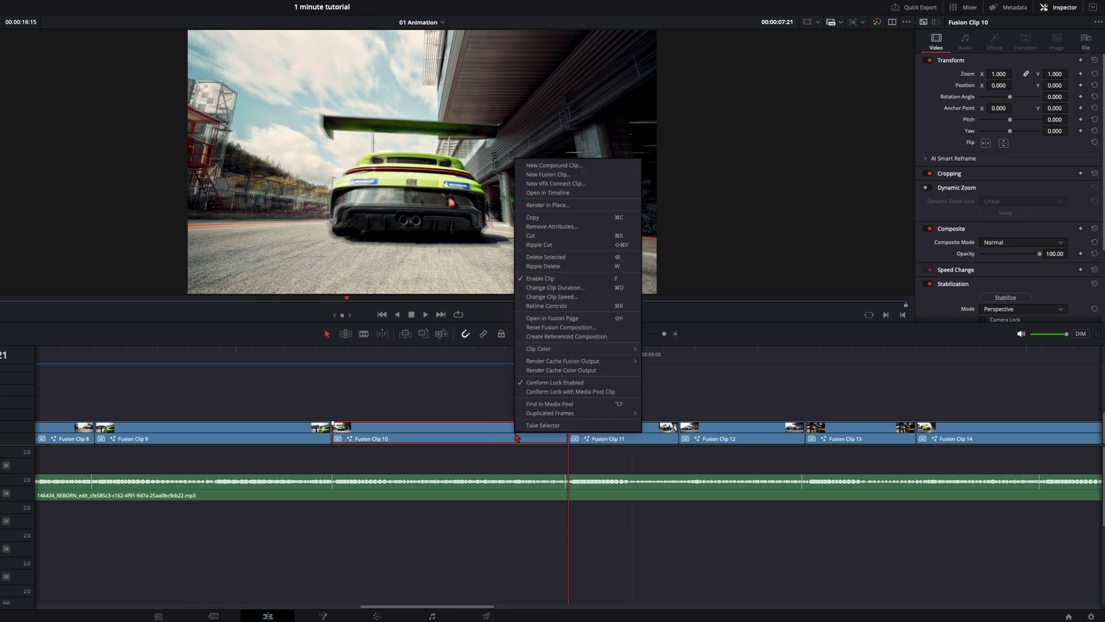
pyautogui.click(573, 195)
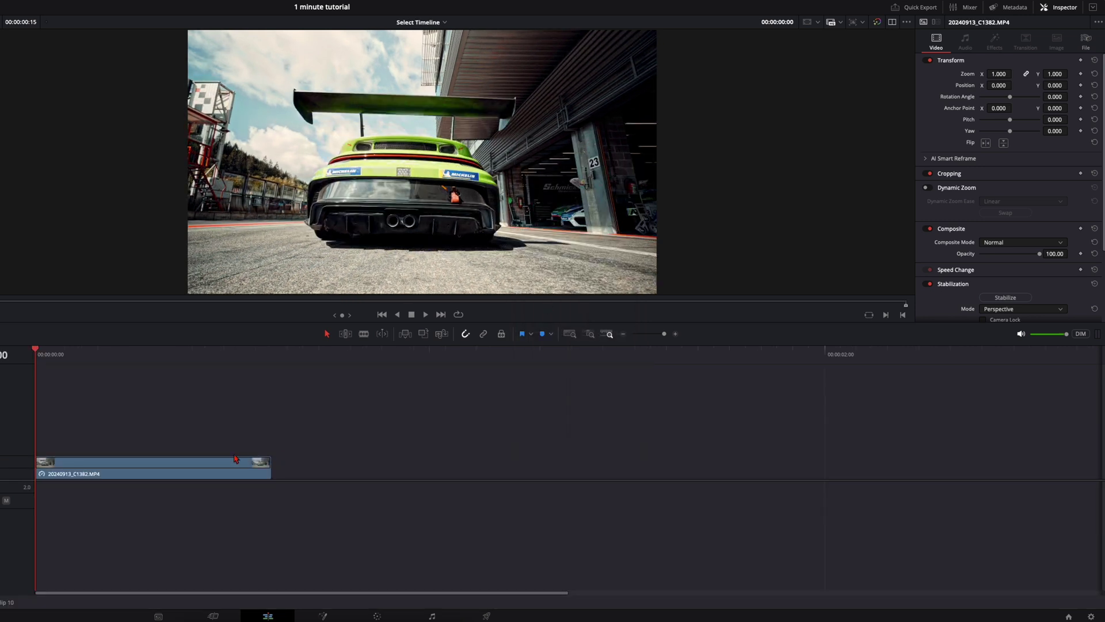
pyautogui.moveTo(269, 465); pyautogui.dragTo(541, 463)
pyautogui.click(446, 23)
pyautogui.click(437, 37)
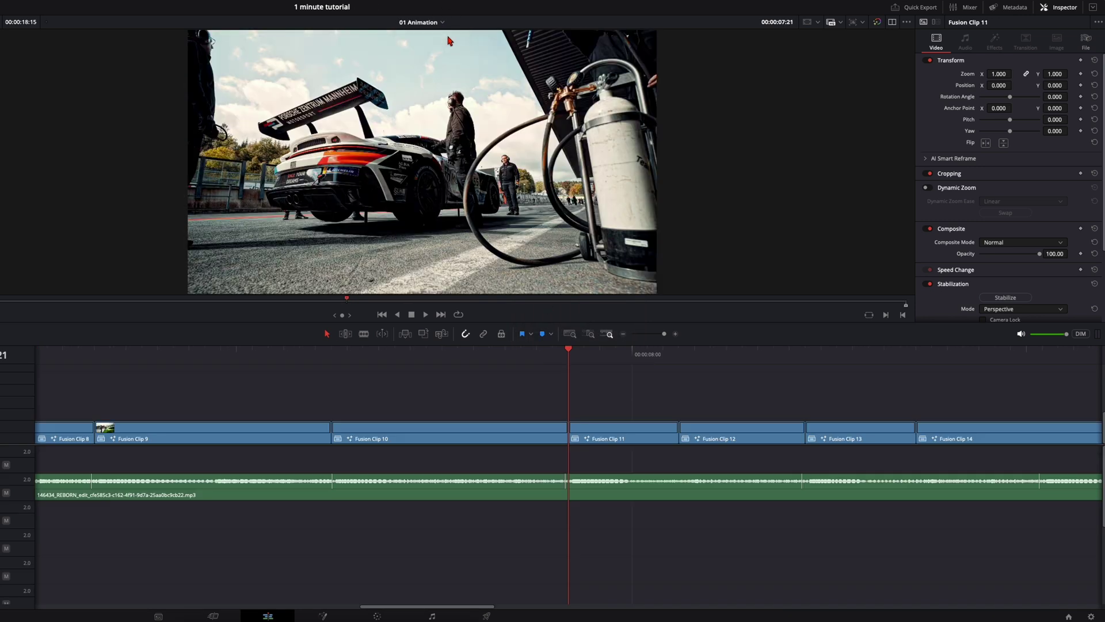
pyautogui.moveTo(564, 429); pyautogui.dragTo(563, 430)
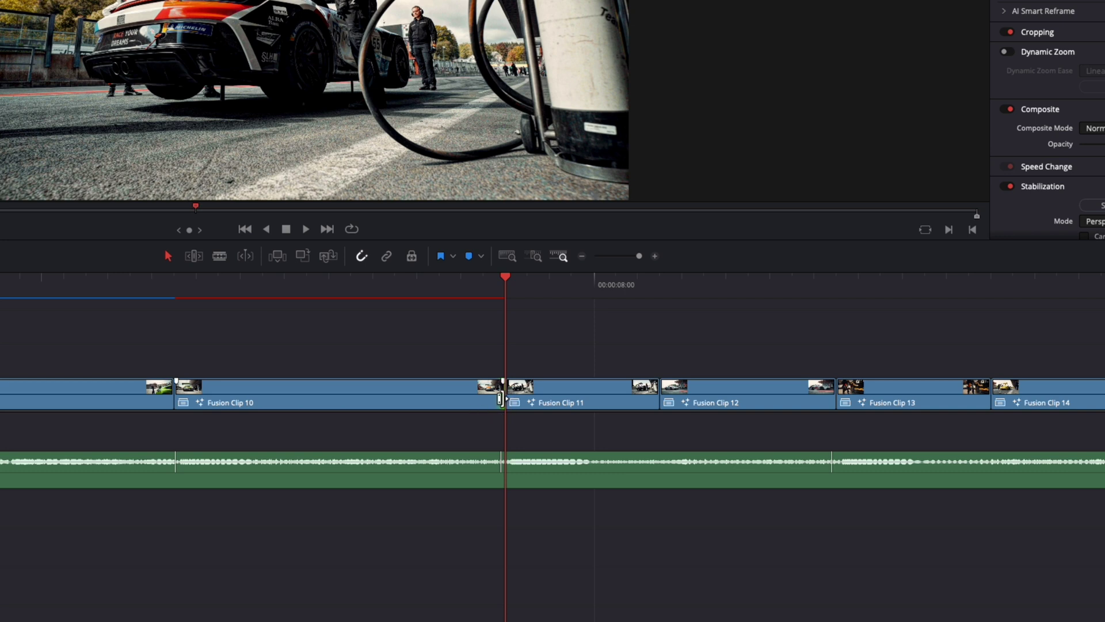
# Step: Extend Fusion Clip 10's end by 7 frames and switch to Trim Edit mode
pyautogui.moveTo(505, 402)
pyautogui.mouseDown()
pyautogui.moveTo(794, 400)
pyautogui.moveTo(491, 397)
pyautogui.moveTo(784, 399)
pyautogui.moveTo(505, 401)
pyautogui.mouseUp()
pyautogui.hscroll(3, 563, 370)
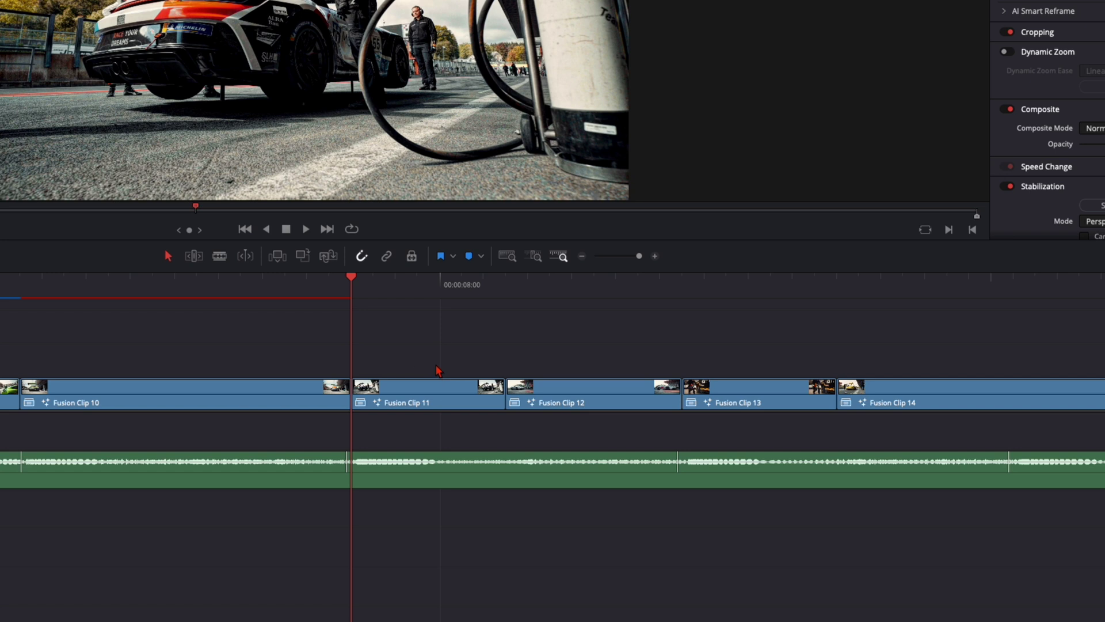
pyautogui.click(194, 256)
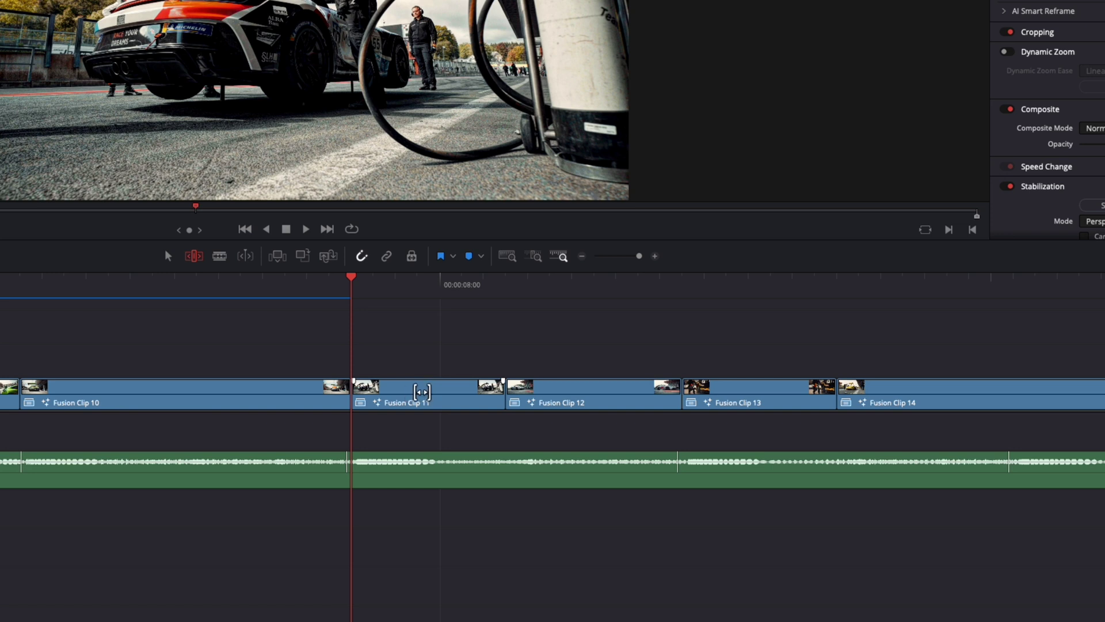
# Step: Slip Fusion Clips 11–14 by 3, 2, 2 and 4 frames, and re-place the Slide on the 10/11 cut
pyautogui.click(421, 393)
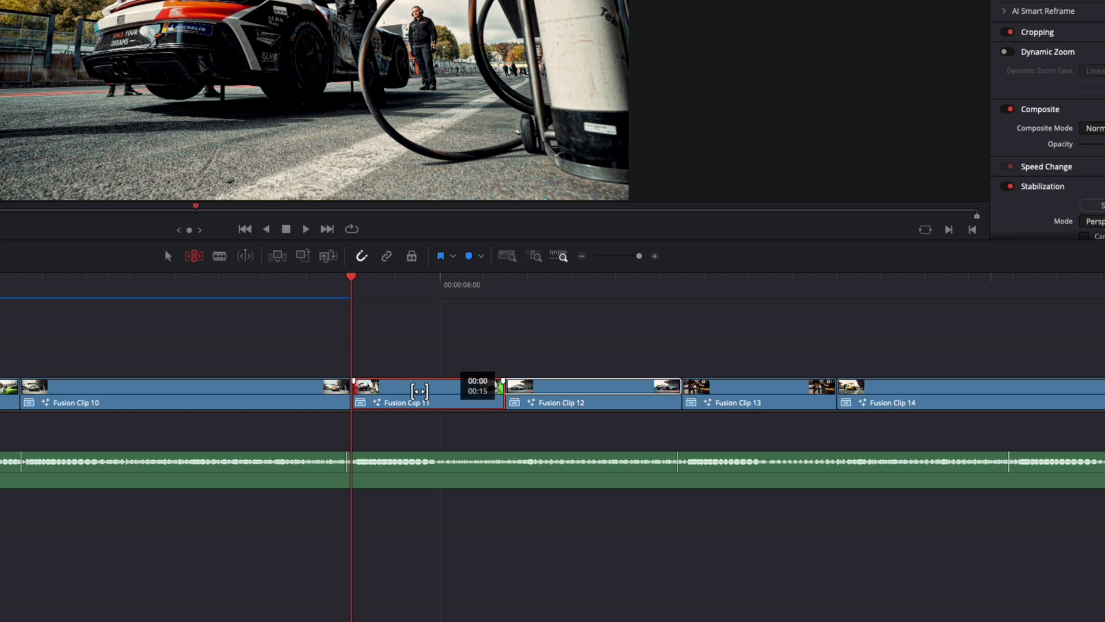
pyautogui.moveTo(469, 388); pyautogui.dragTo(332, 393)
pyautogui.moveTo(587, 387); pyautogui.dragTo(500, 383)
pyautogui.moveTo(765, 387); pyautogui.dragTo(679, 385)
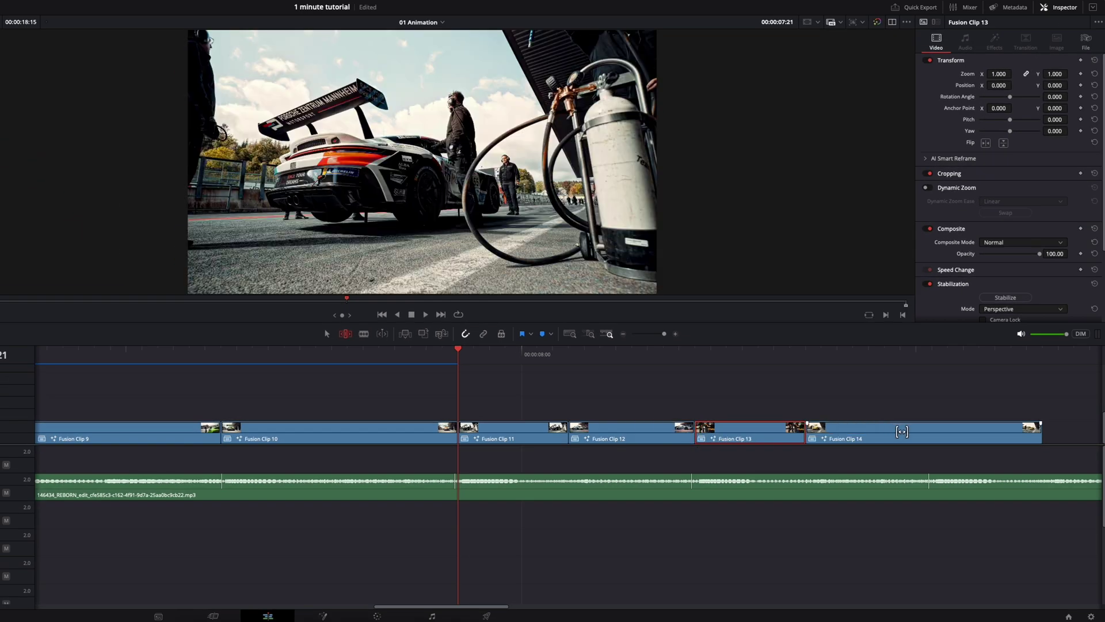
pyautogui.moveTo(902, 431); pyautogui.dragTo(859, 441)
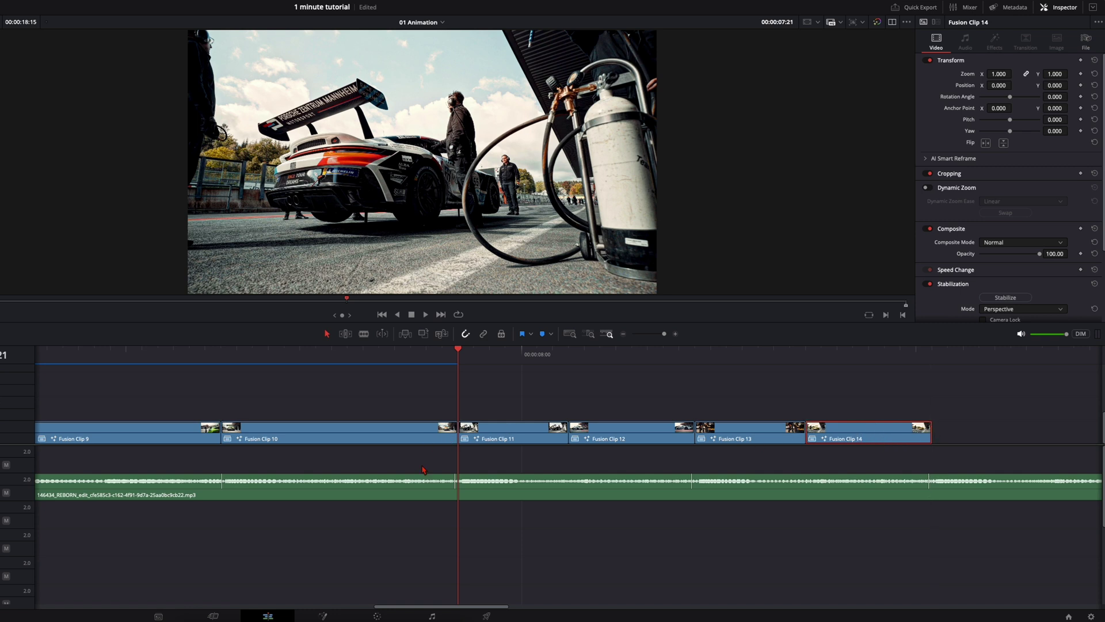
pyautogui.moveTo(489, 431)
pyautogui.mouseDown()
pyautogui.moveTo(468, 433)
pyautogui.moveTo(526, 426)
pyautogui.moveTo(502, 428)
pyautogui.mouseUp()
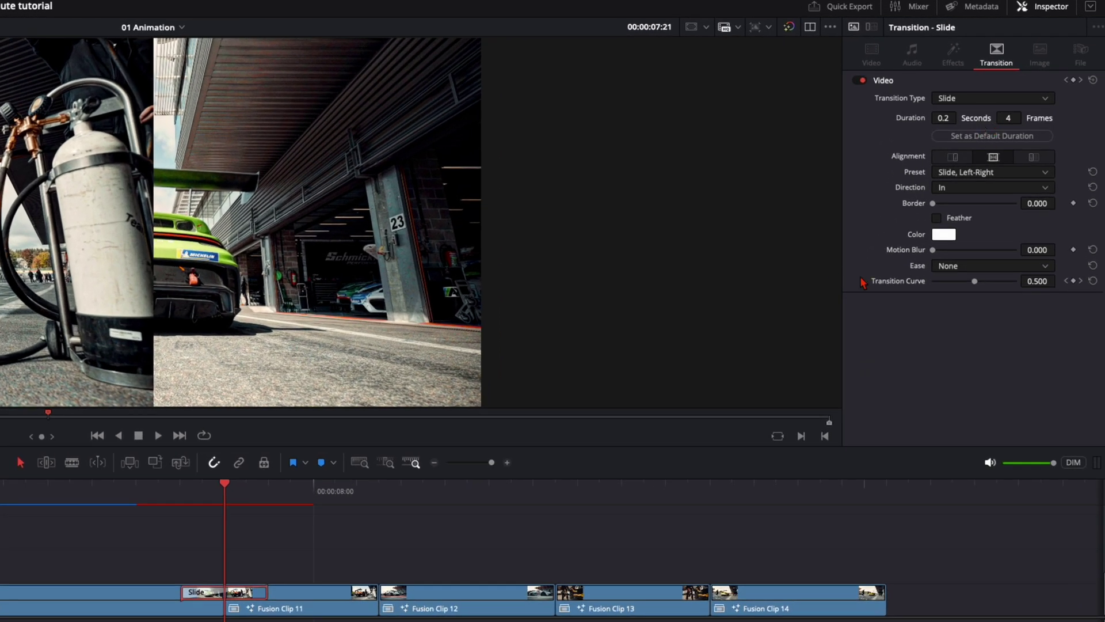
# Step: Switch the Slide preset to Top-Down and step through frames to preview it
pyautogui.click(977, 172)
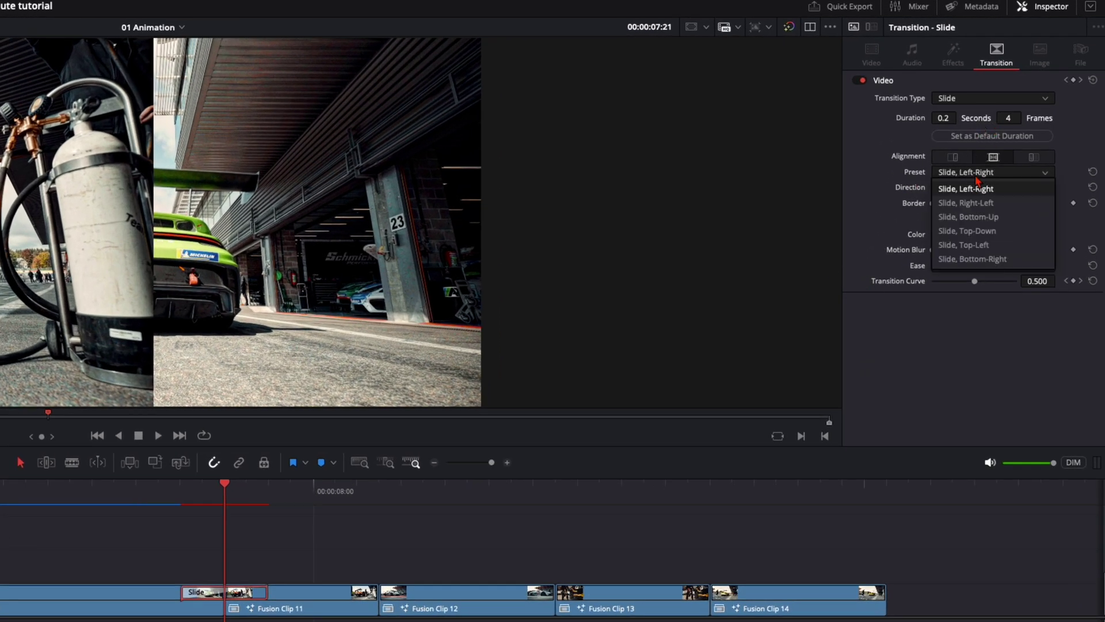
pyautogui.click(967, 230)
pyautogui.press('Left')
pyautogui.press('Left')
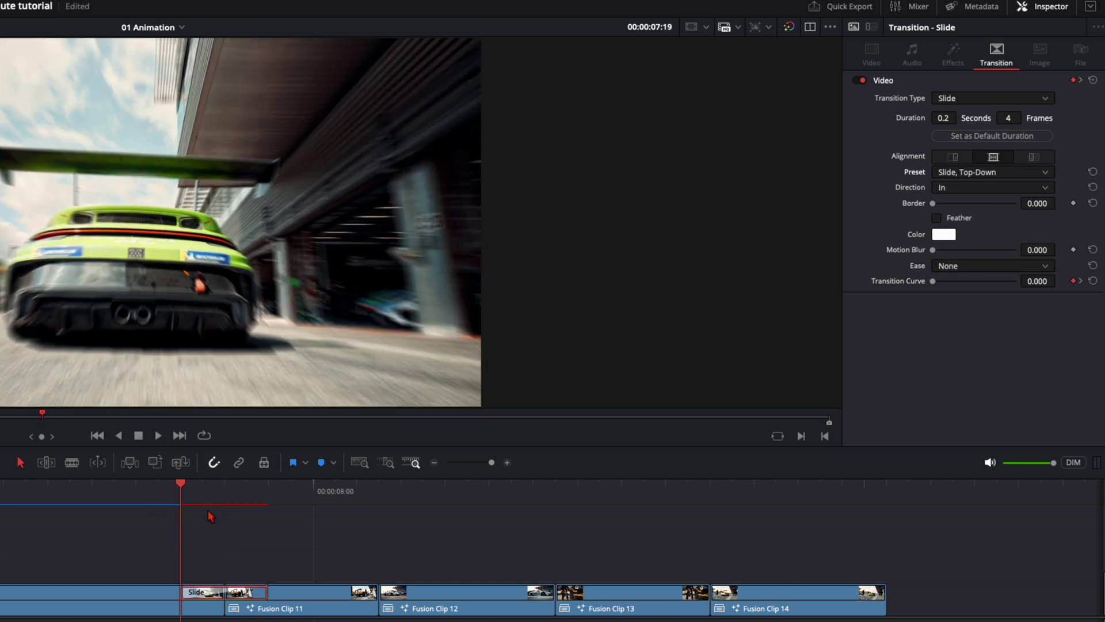
pyautogui.press('Right')
pyautogui.press('Right')
pyautogui.press('Right')
pyautogui.press('Right')
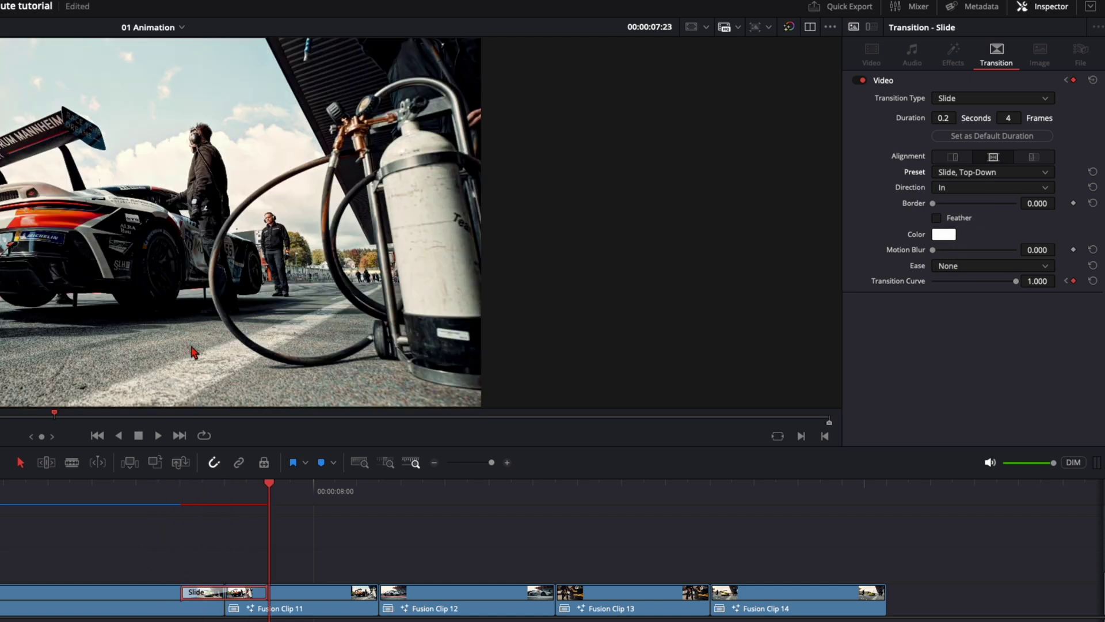
pyautogui.press('Left')
pyautogui.press('Left')
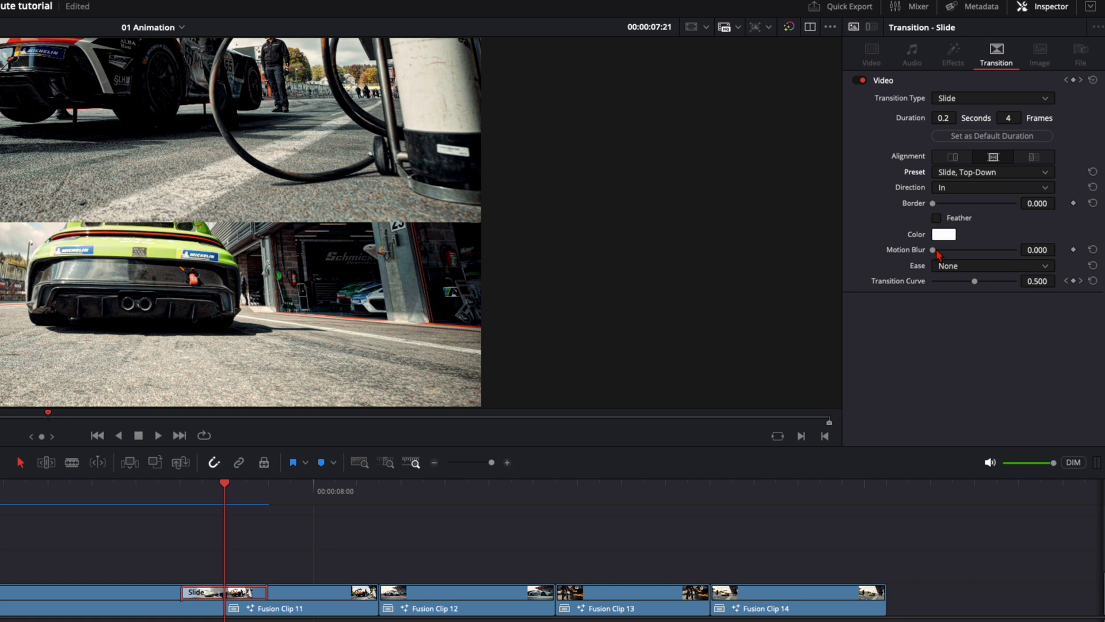
# Step: Add Motion Blur 0.603 and In & Out easing to the slide, then play it
pyautogui.moveTo(932, 250); pyautogui.dragTo(984, 257)
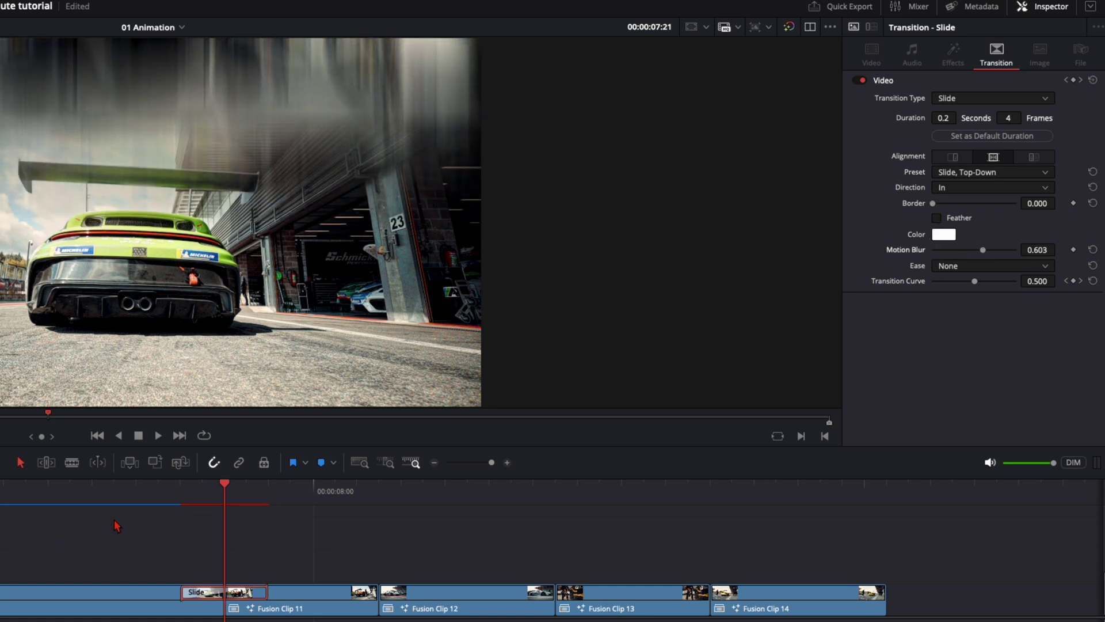
pyautogui.moveTo(157, 487); pyautogui.dragTo(277, 492)
pyautogui.click(966, 275)
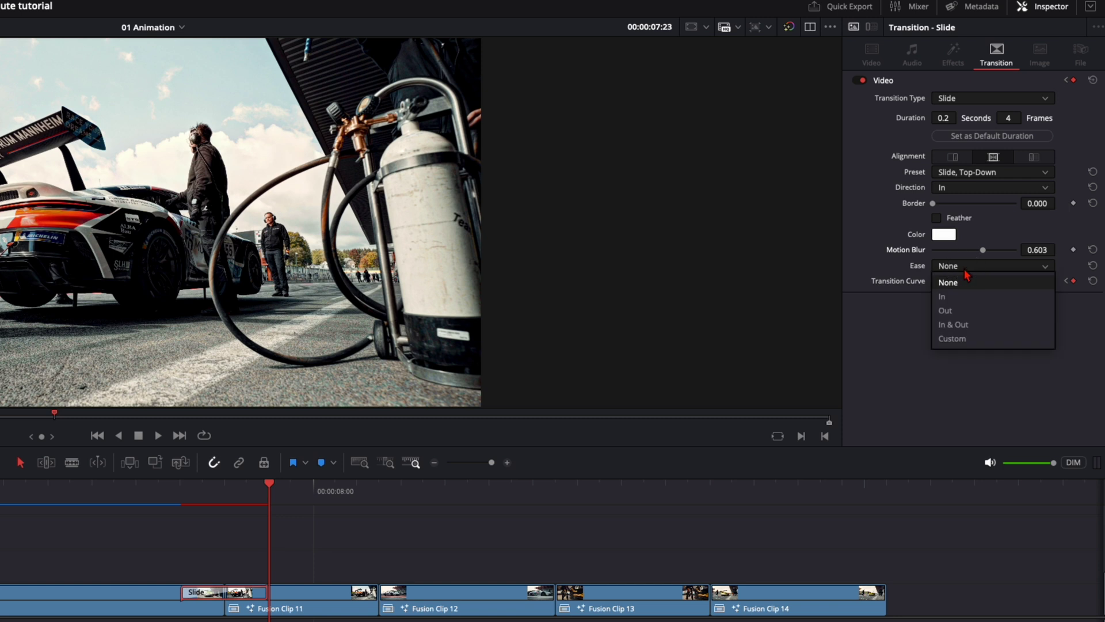
pyautogui.click(965, 327)
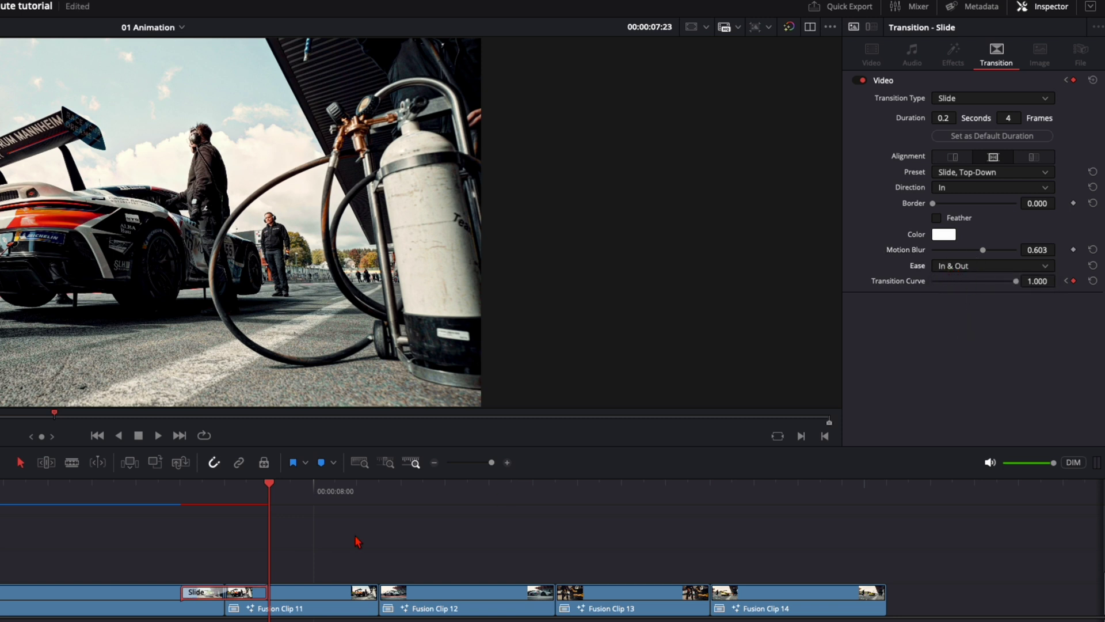
pyautogui.press('space')
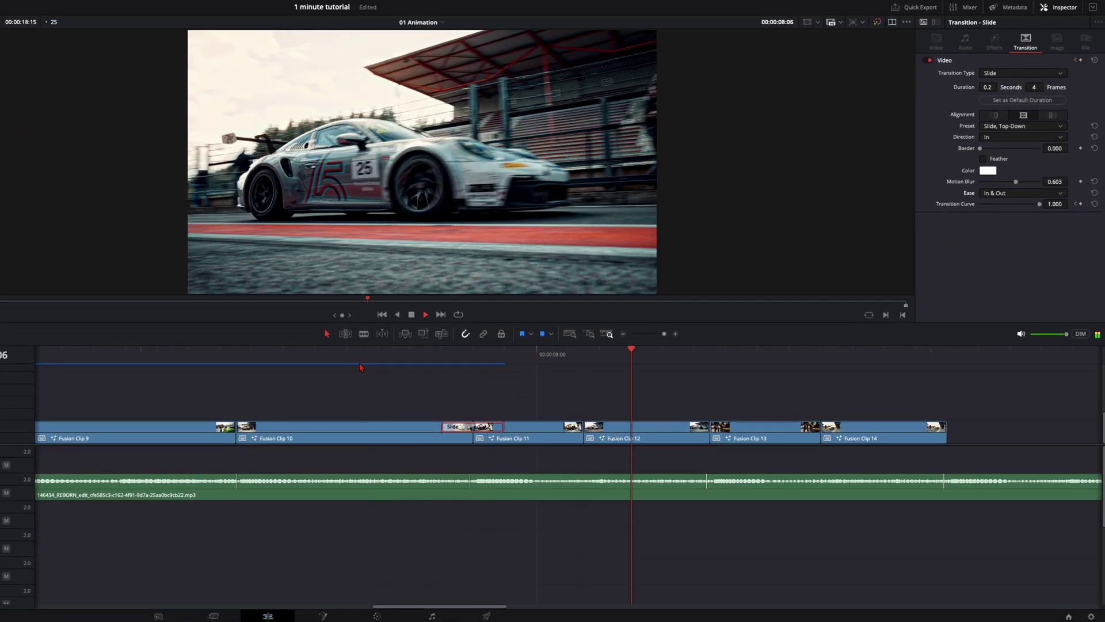
# Step: Copy the Slide transition onto the Clip 11/12, 12/13 and 13/14 cuts and zoom to fit
pyautogui.click(361, 367)
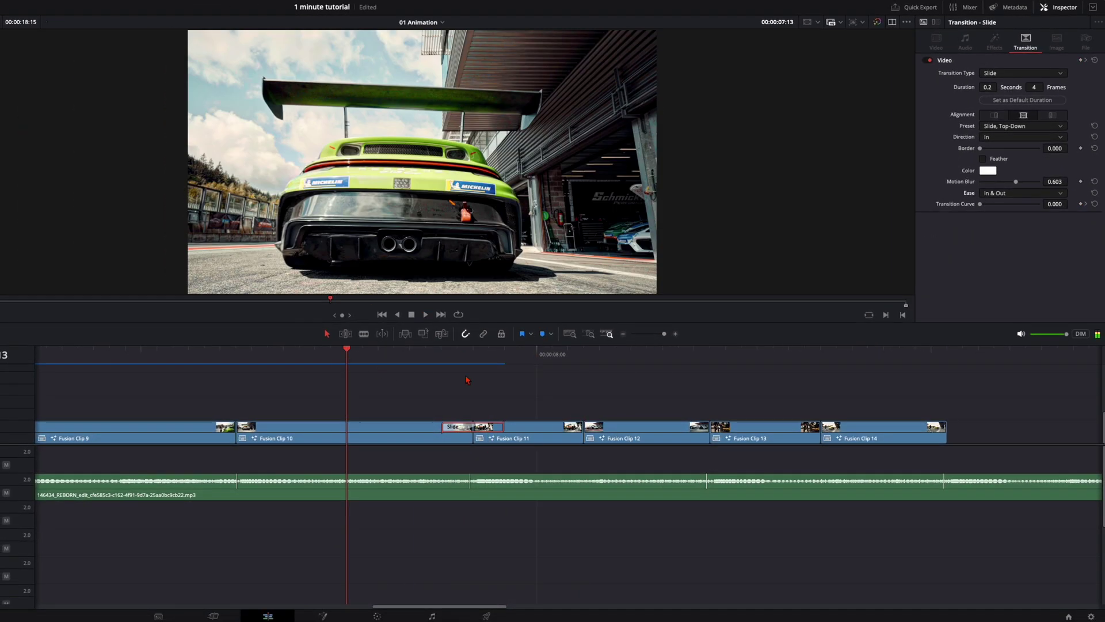
pyautogui.click(488, 367)
pyautogui.press('space')
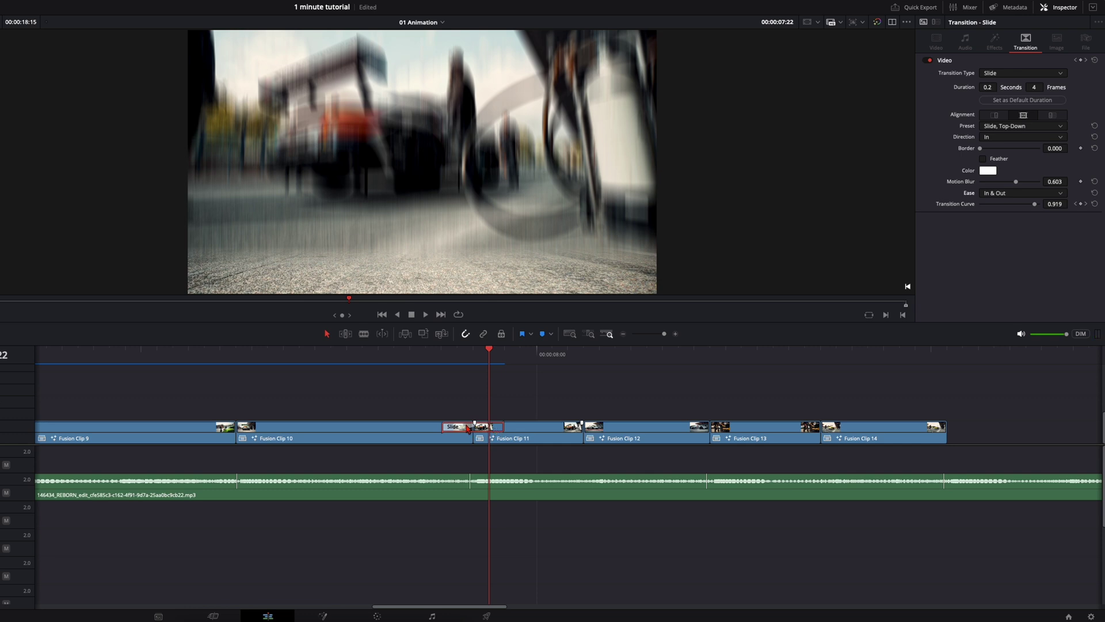
pyautogui.moveTo(460, 430); pyautogui.dragTo(822, 426)
pyautogui.click(428, 379)
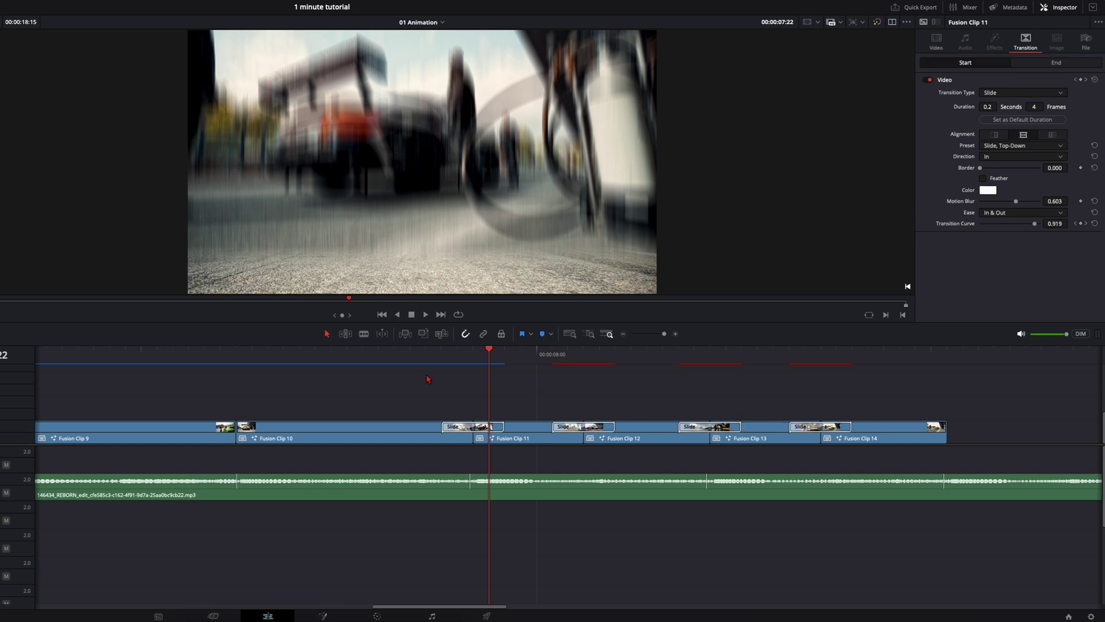
pyautogui.click(569, 334)
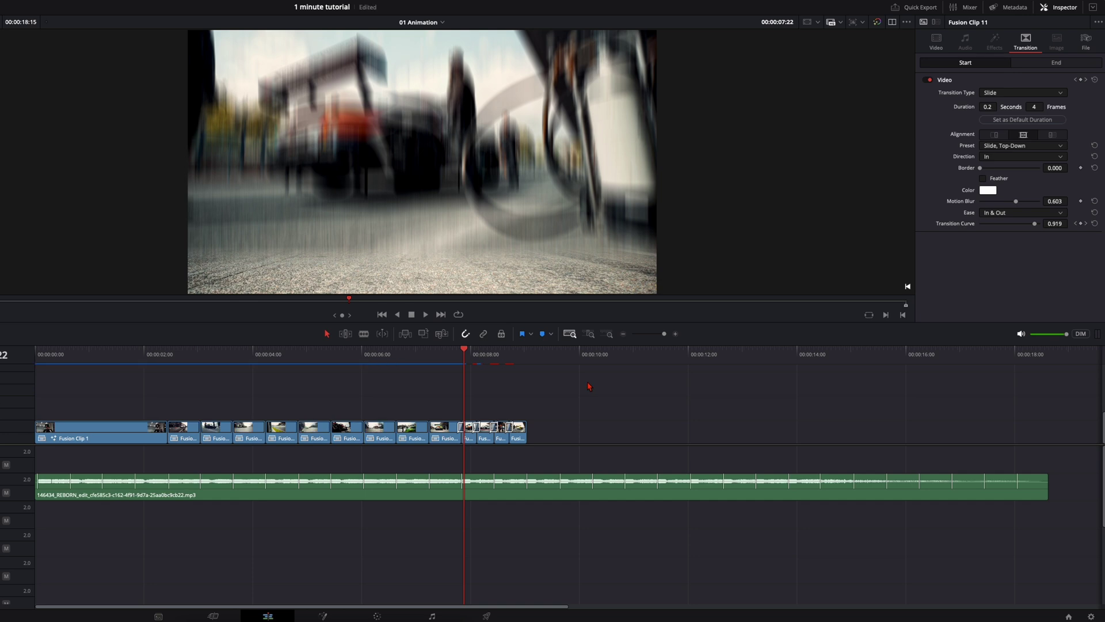
# Step: Jump the playhead to the start of the timeline with Home
pyautogui.press('Home')
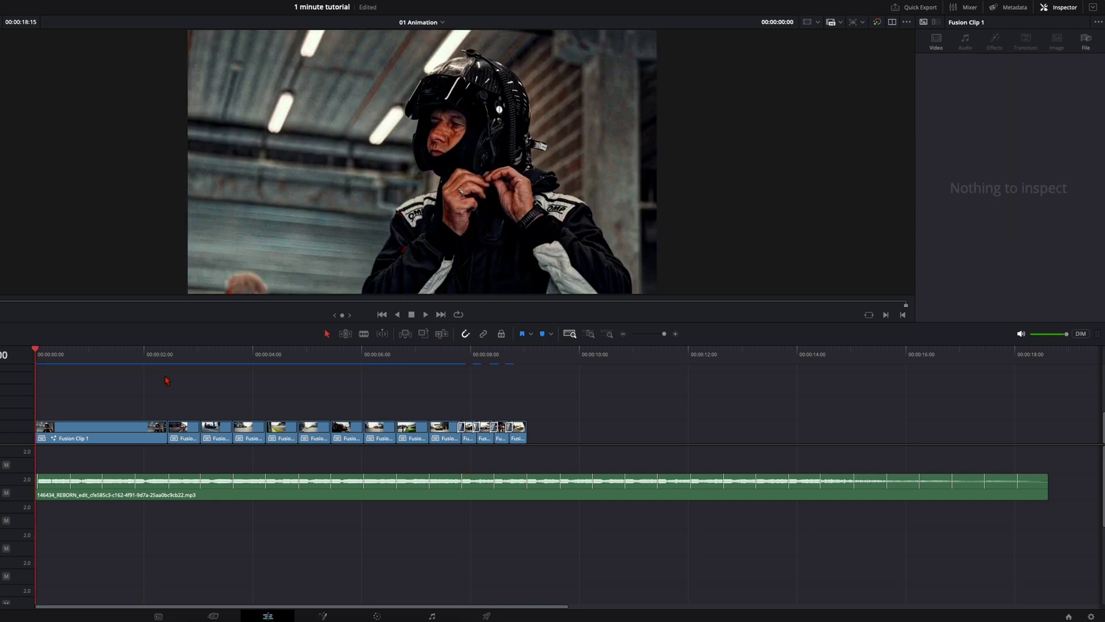